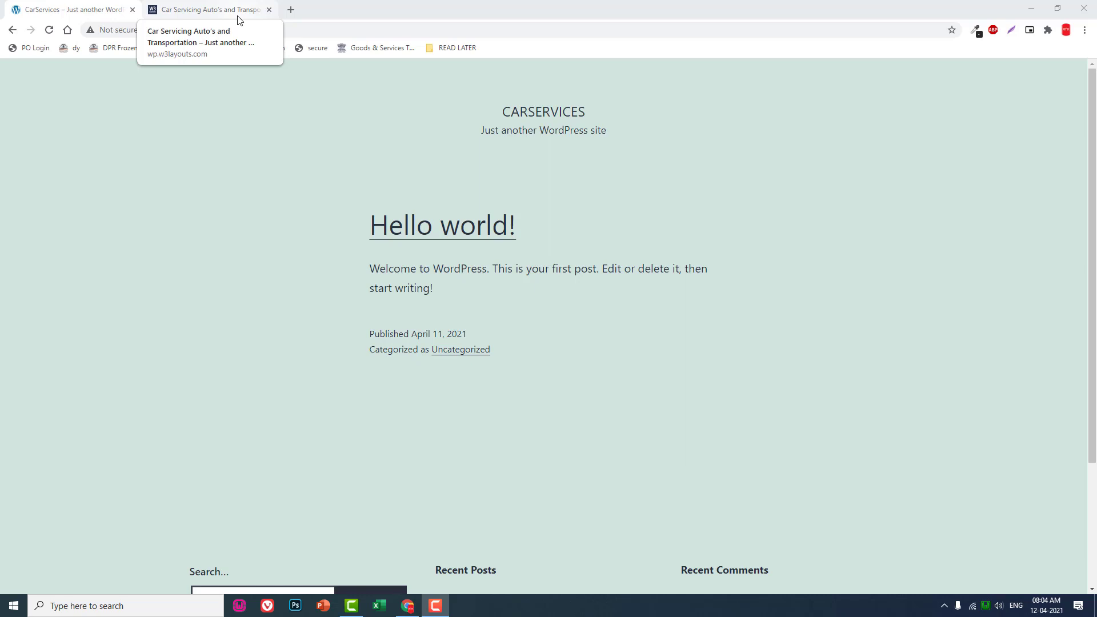
- Switch to the 'Car Servicing Auto's and Transportation' W3Layouts template tab
left_click(198, 10)
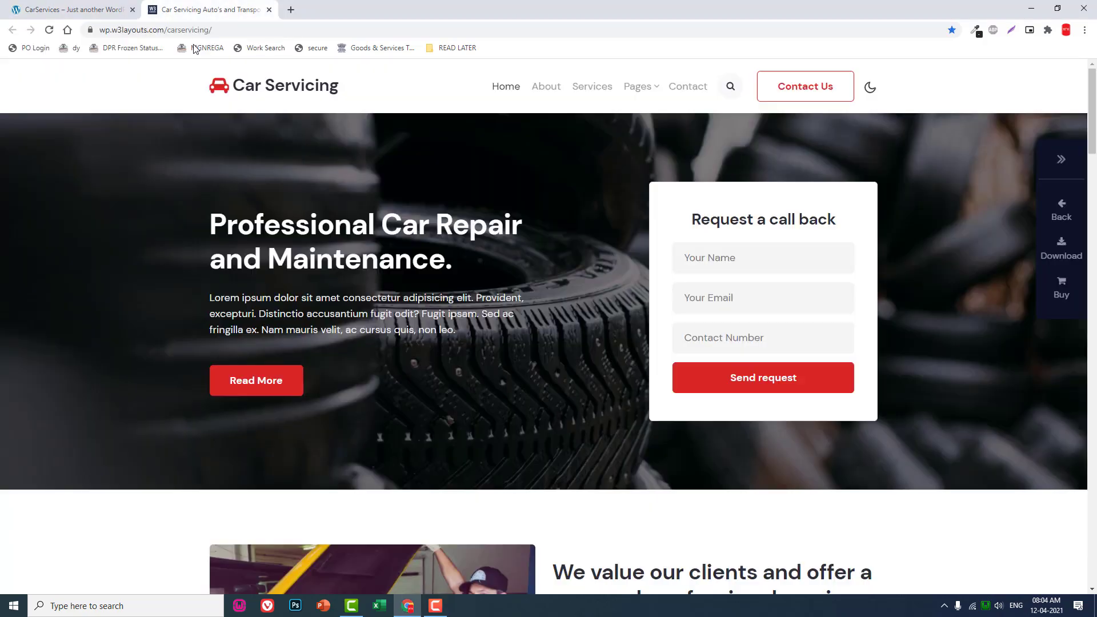
scroll(227, 314, "down", 5)
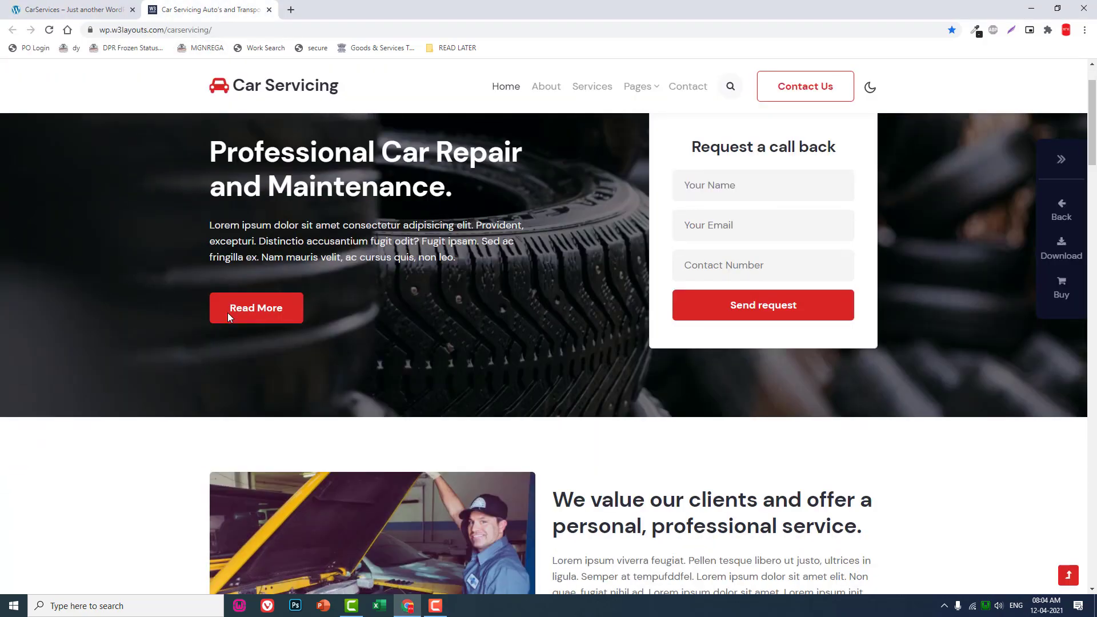
scroll(227, 313, "down", 18)
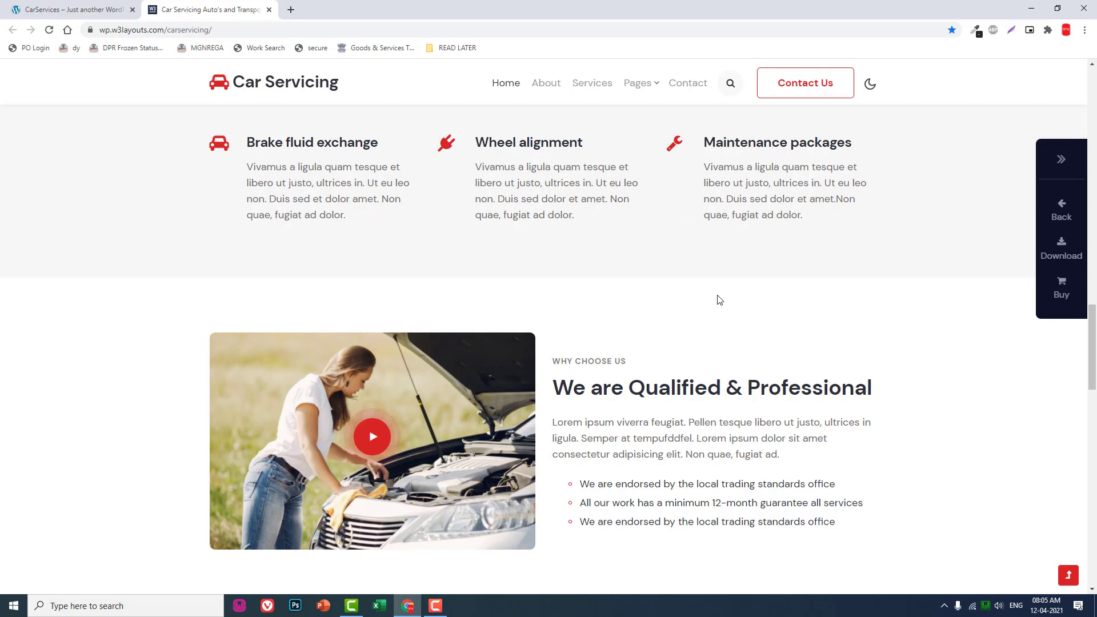
scroll(690, 285, "up", 20)
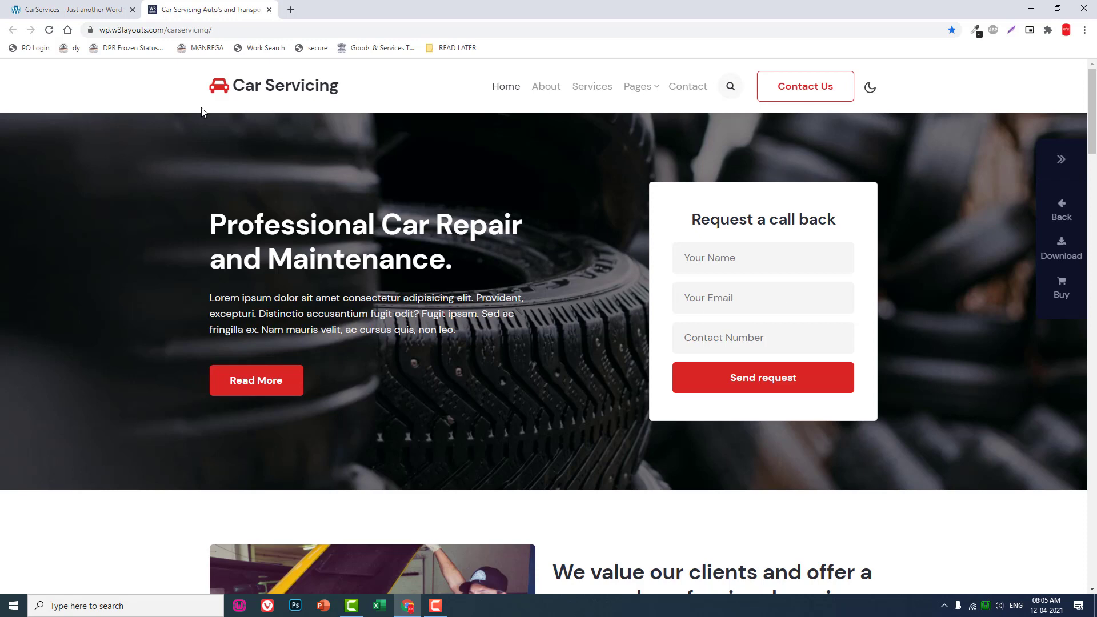
- On the CarServices tab, append /wp-admin to the site address and load it
left_click(83, 9)
scroll(728, 311, "down", 2)
scroll(727, 312, "down", 1)
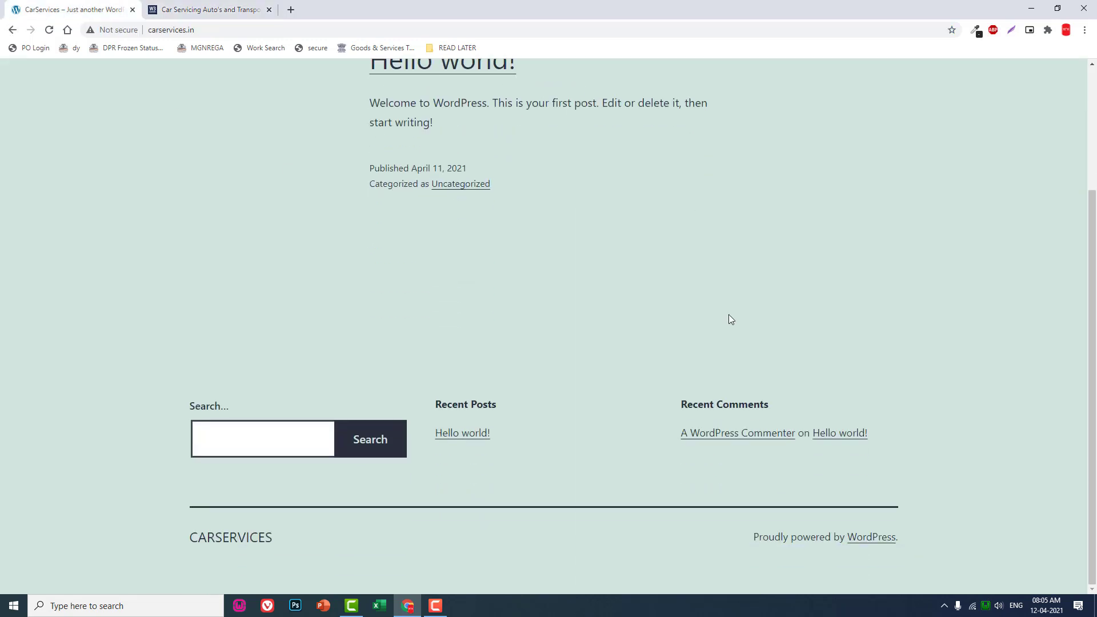
scroll(728, 315, "up", 3)
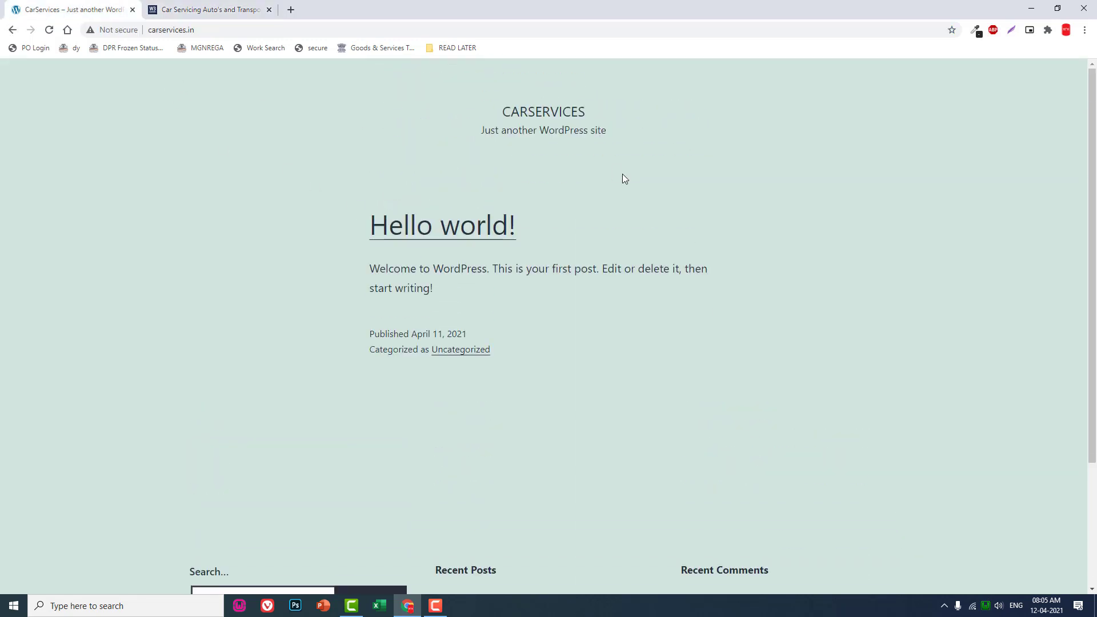
scroll(583, 397, "down", 3)
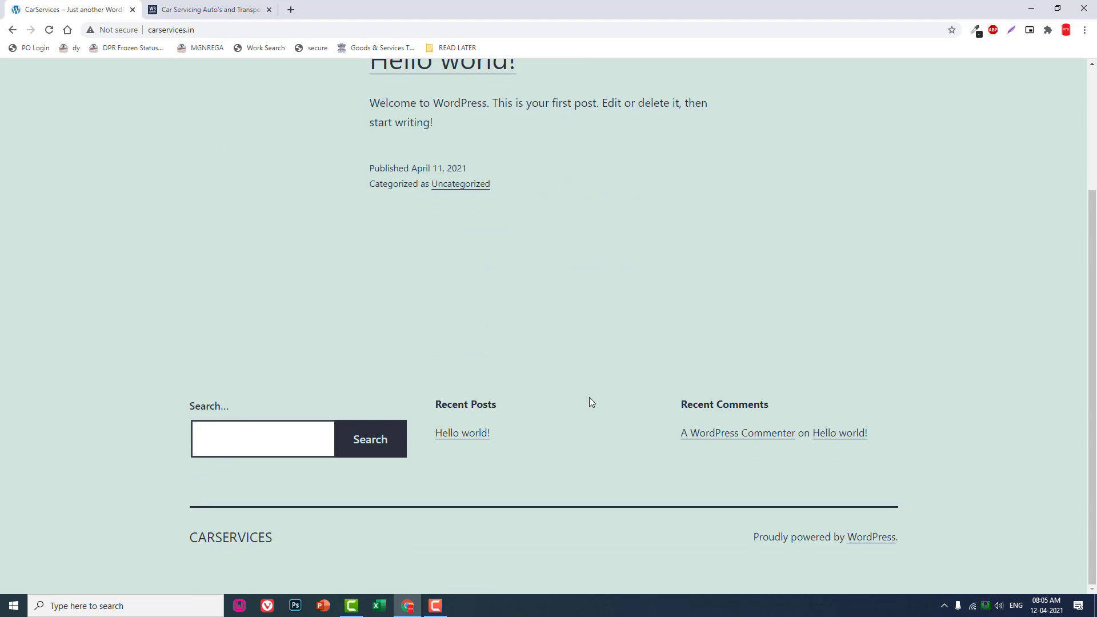
left_click(284, 25)
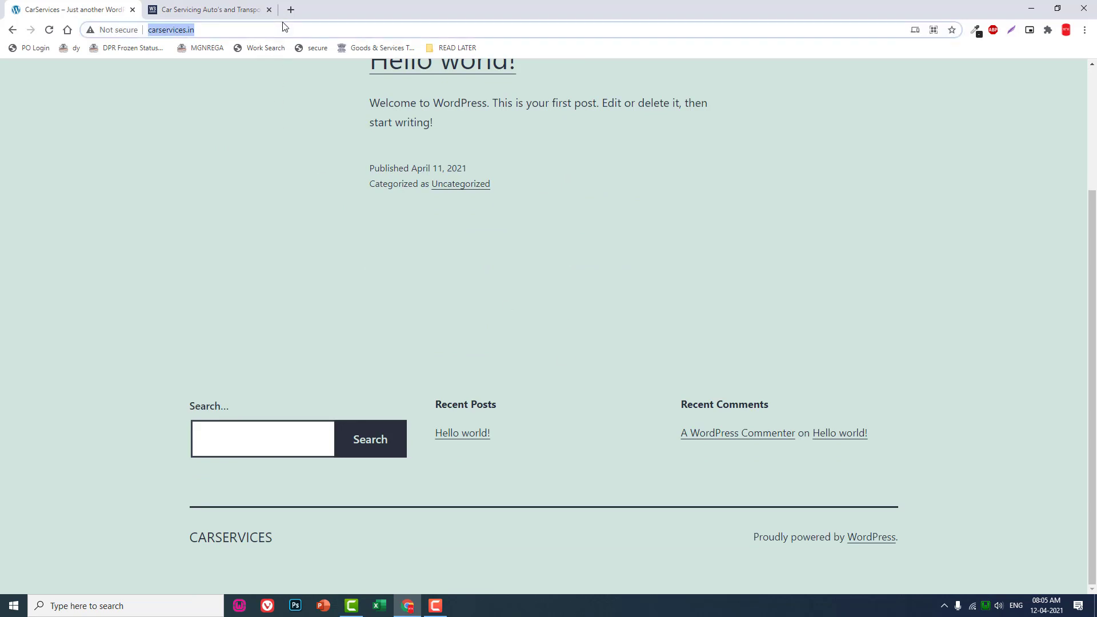
left_click(283, 26)
type("/wp")
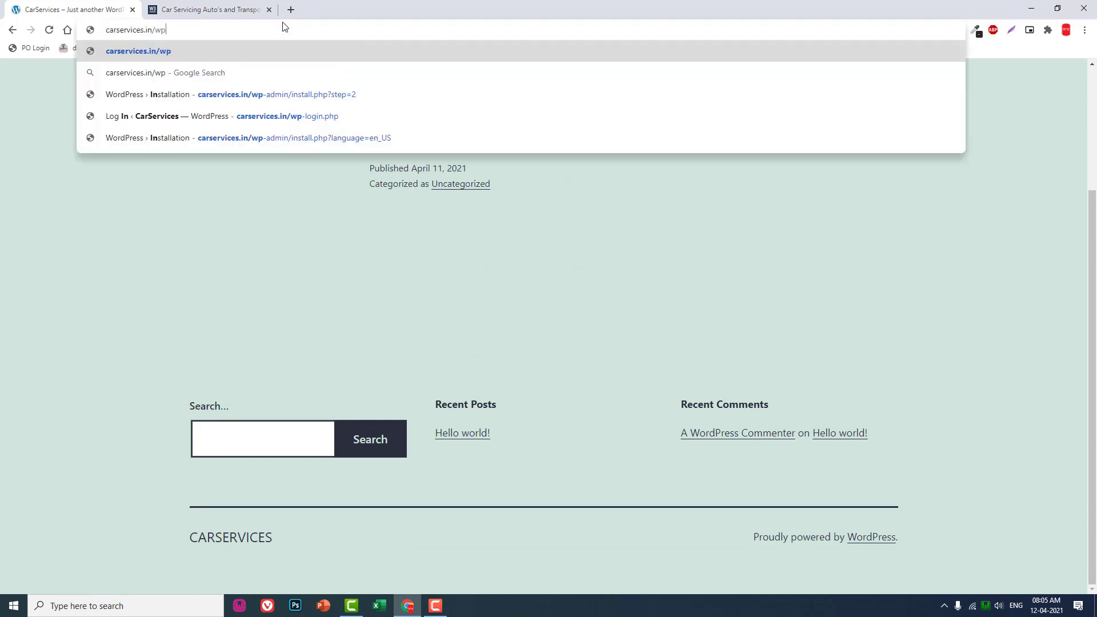
type("-")
key("BackSpace")
type("-admin")
key("Return")
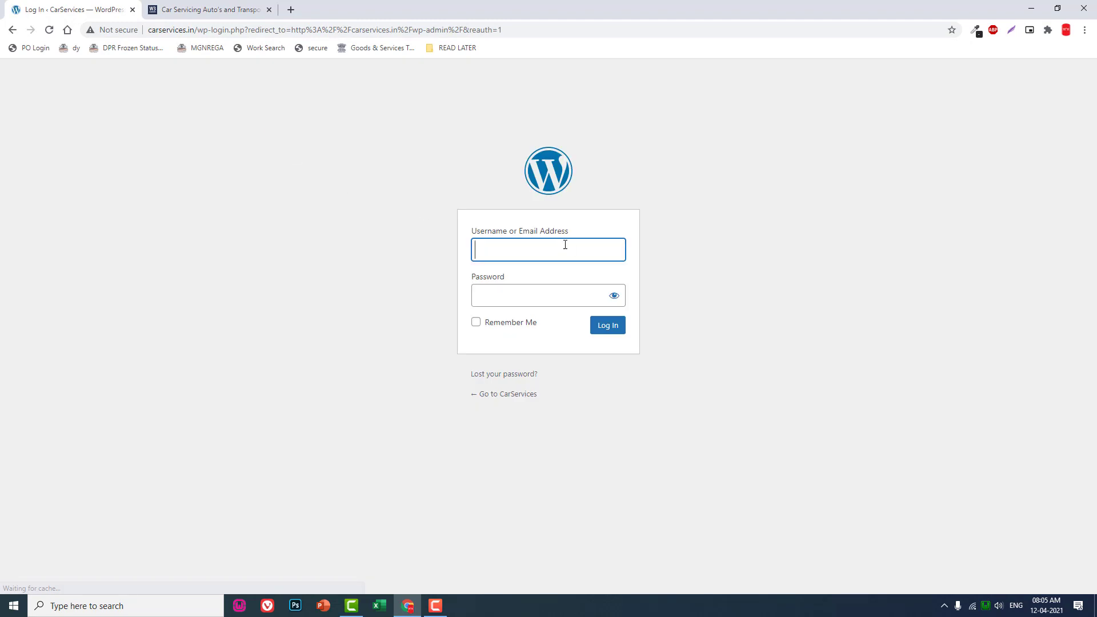
- Log in with the admin username and the account password
type("admin")
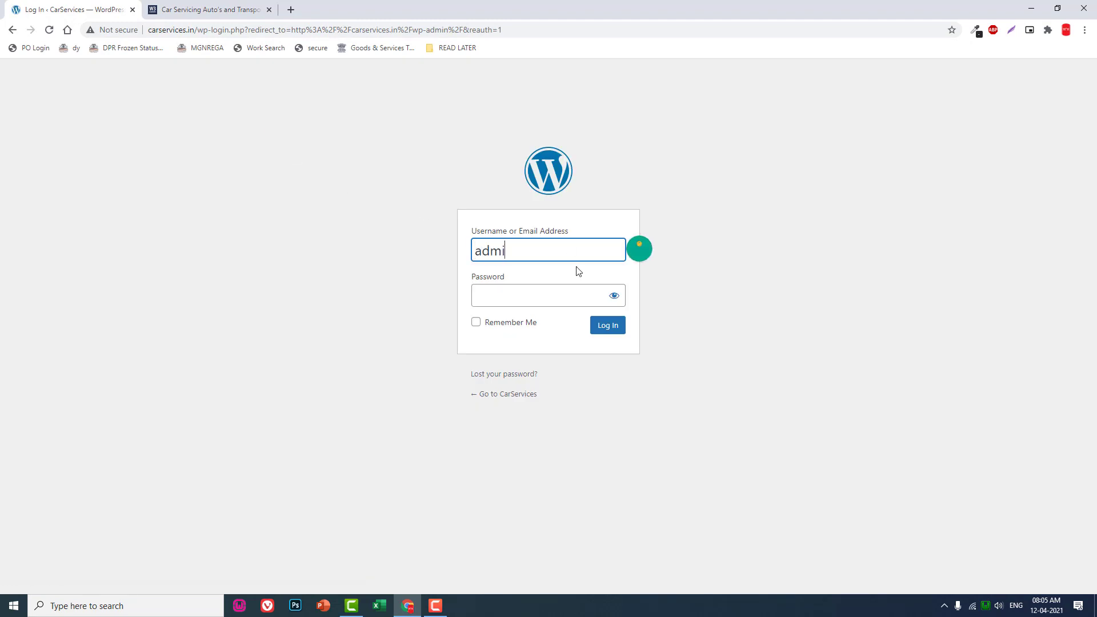
key("Tab")
type("••••")
key("Return")
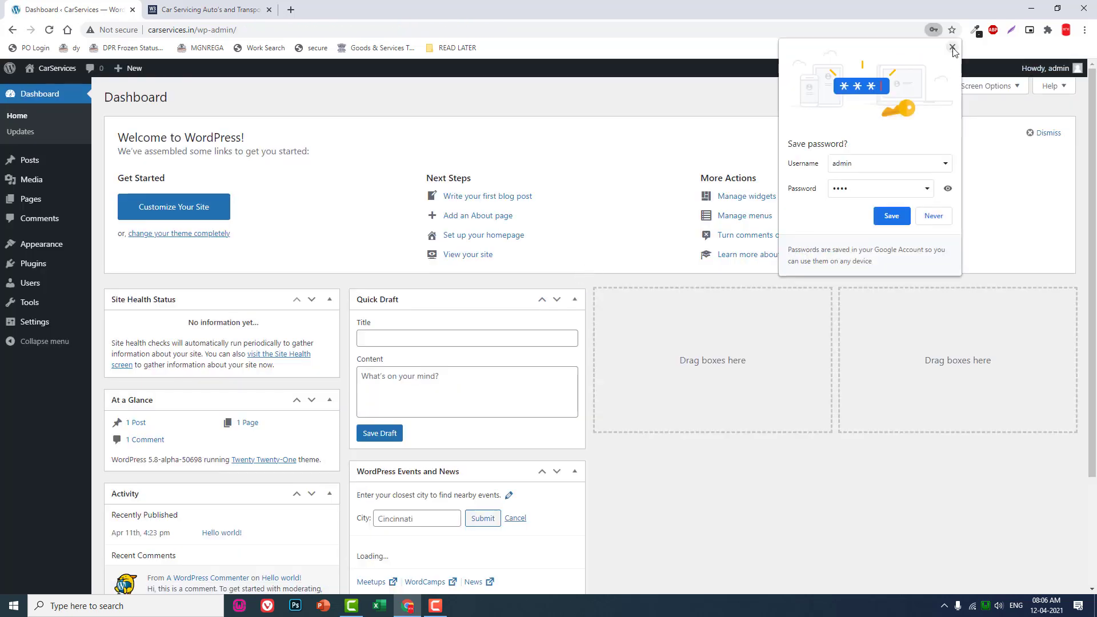
- Hide all six Dashboard boxes via Screen Options, then go to Appearance > Themes
left_click(952, 47)
left_click(986, 86)
left_click(364, 136)
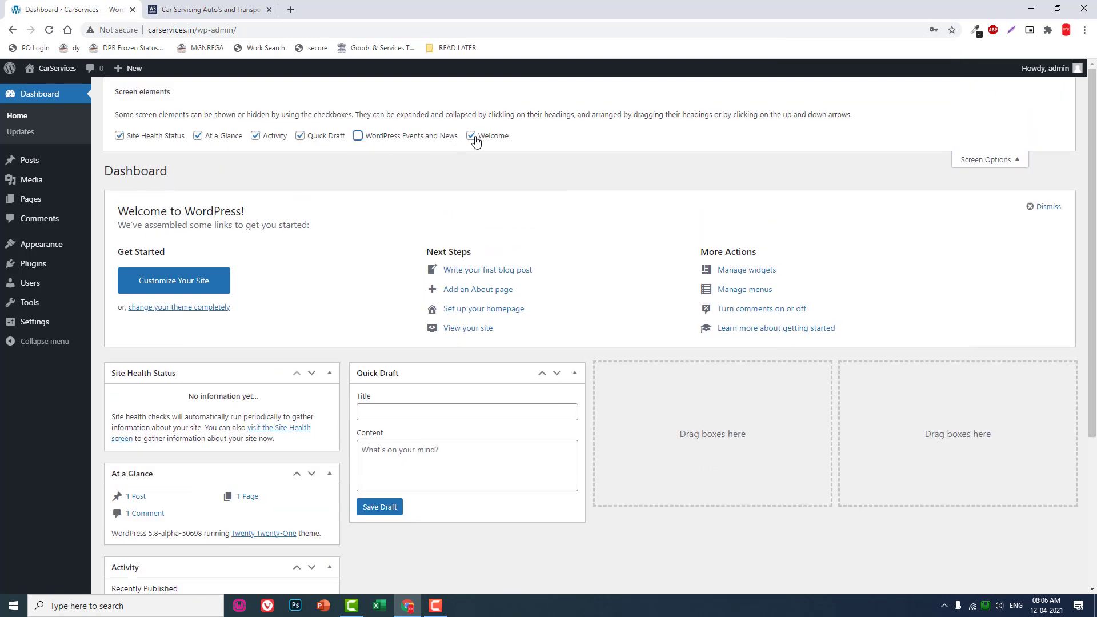
left_click(471, 136)
left_click(262, 135)
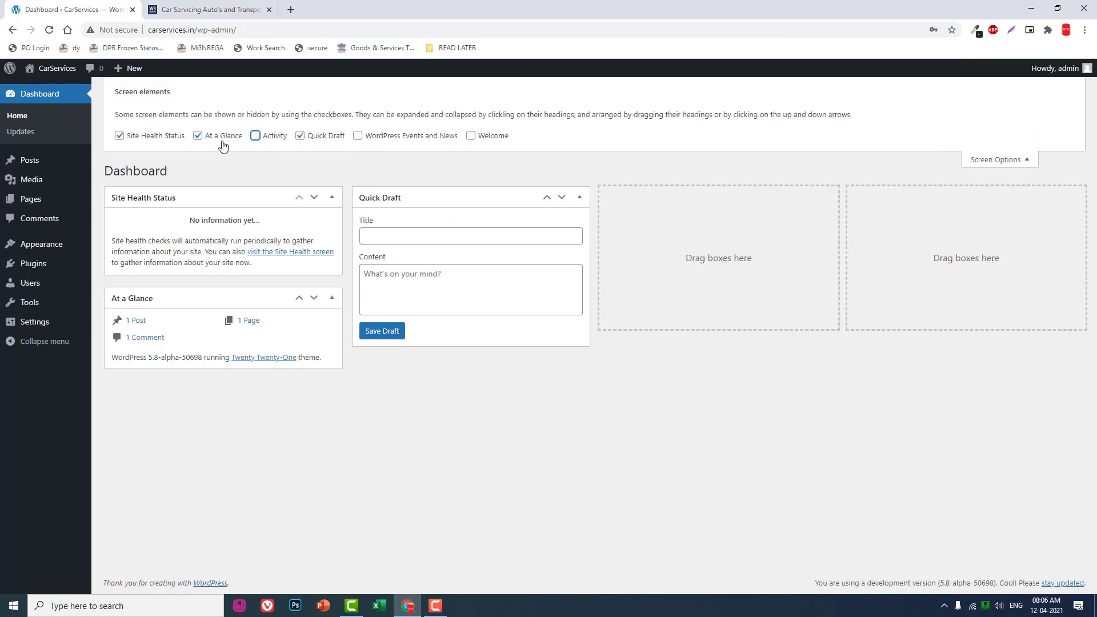
left_click(198, 136)
left_click(120, 135)
left_click(343, 139)
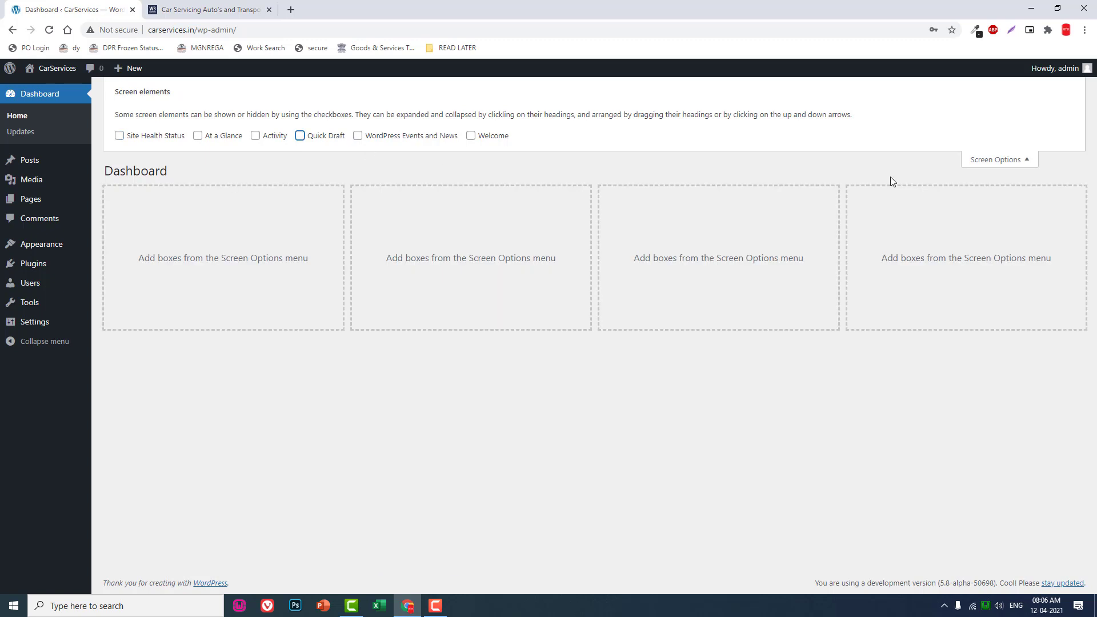
left_click(1022, 163)
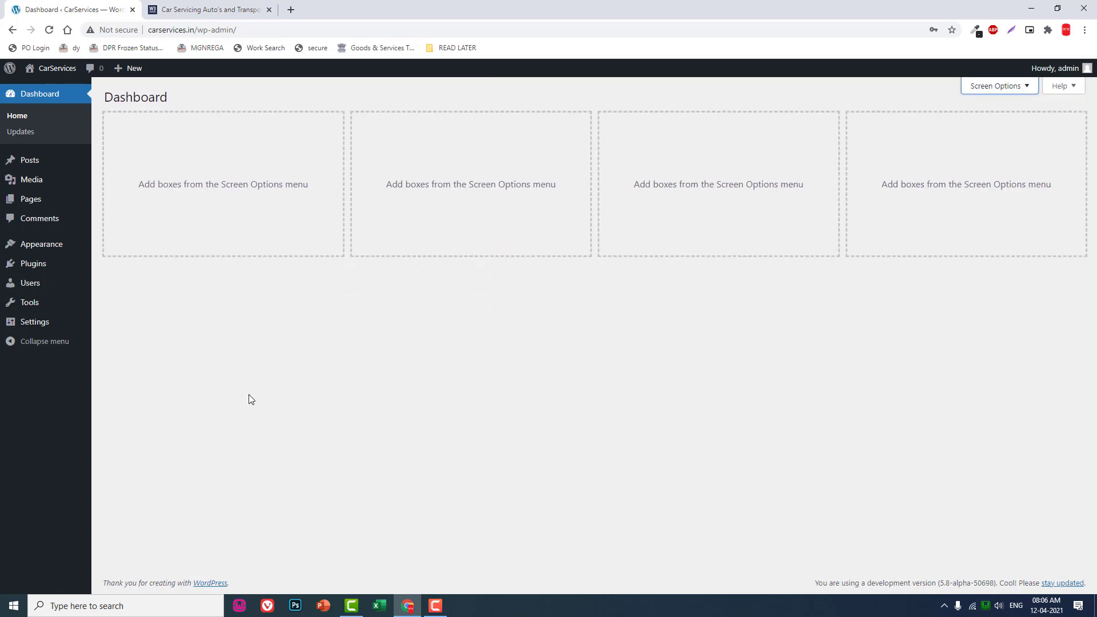
mouse_move(17, 252)
left_click(121, 251)
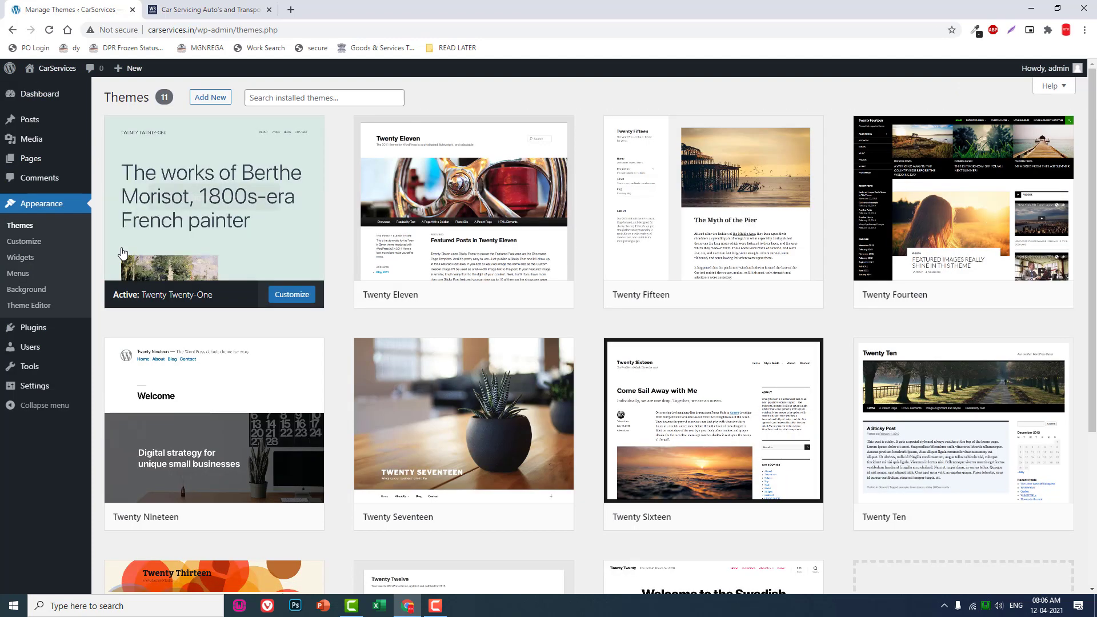
- Delete the Twenty Eleven, Fifteen, Fourteen, Nineteen and Seventeen themes
mouse_move(237, 231)
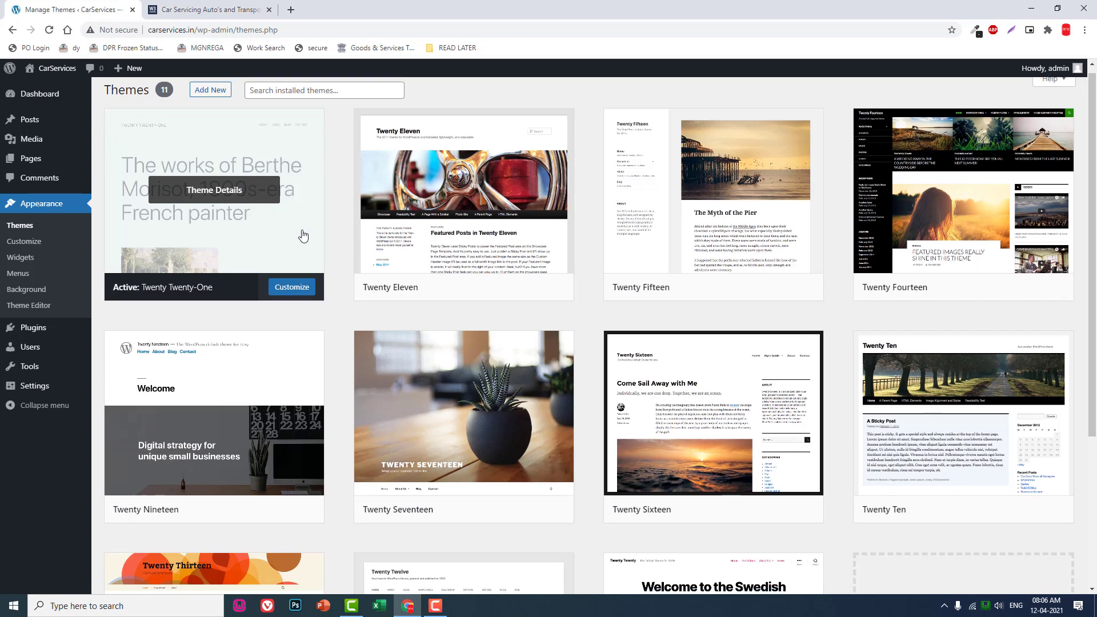
scroll(302, 234, "down", 4)
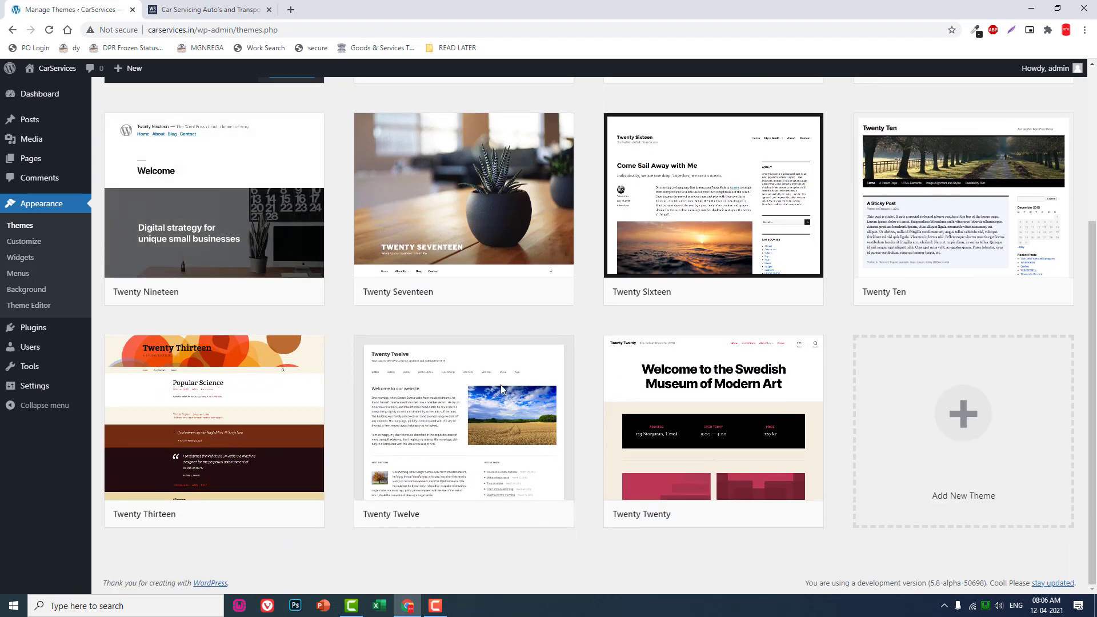
scroll(377, 397, "up", 4)
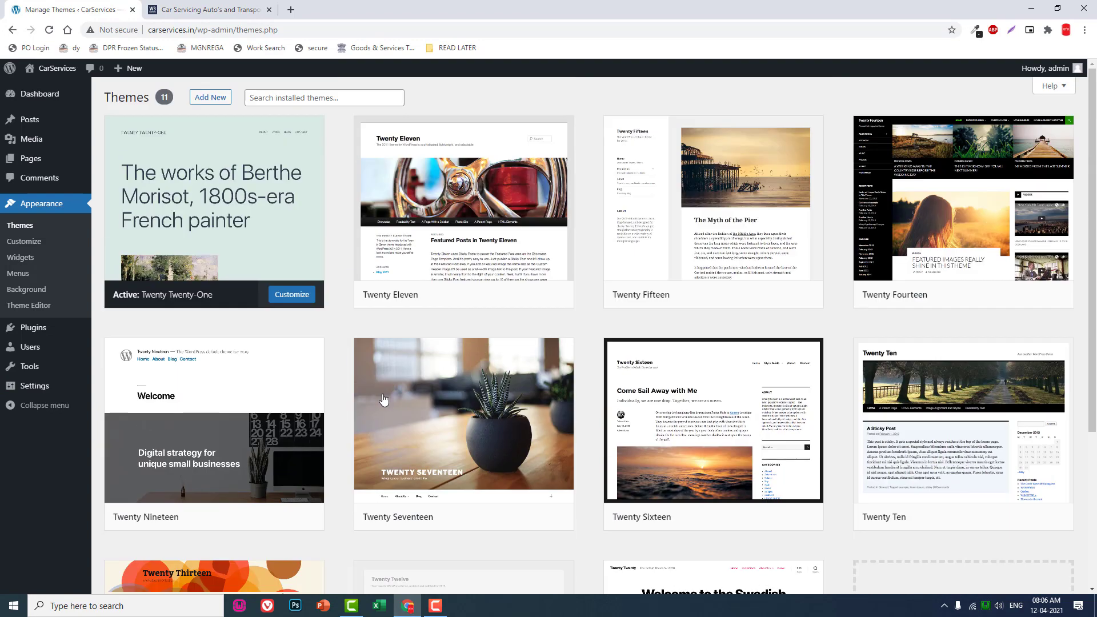
left_click(444, 234)
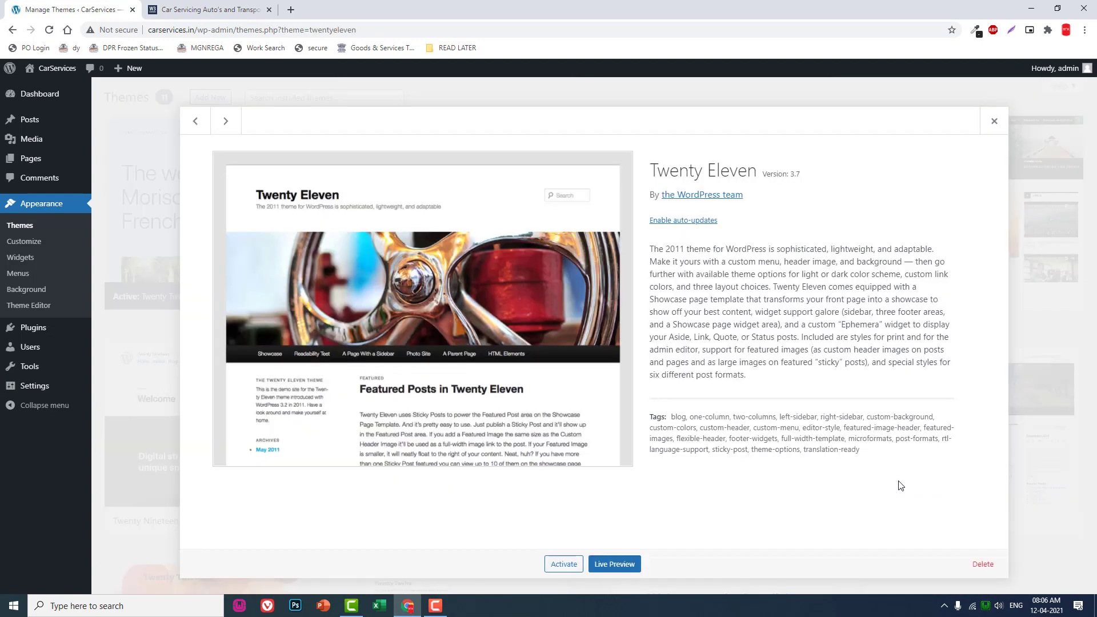
left_click(982, 564)
left_click(607, 115)
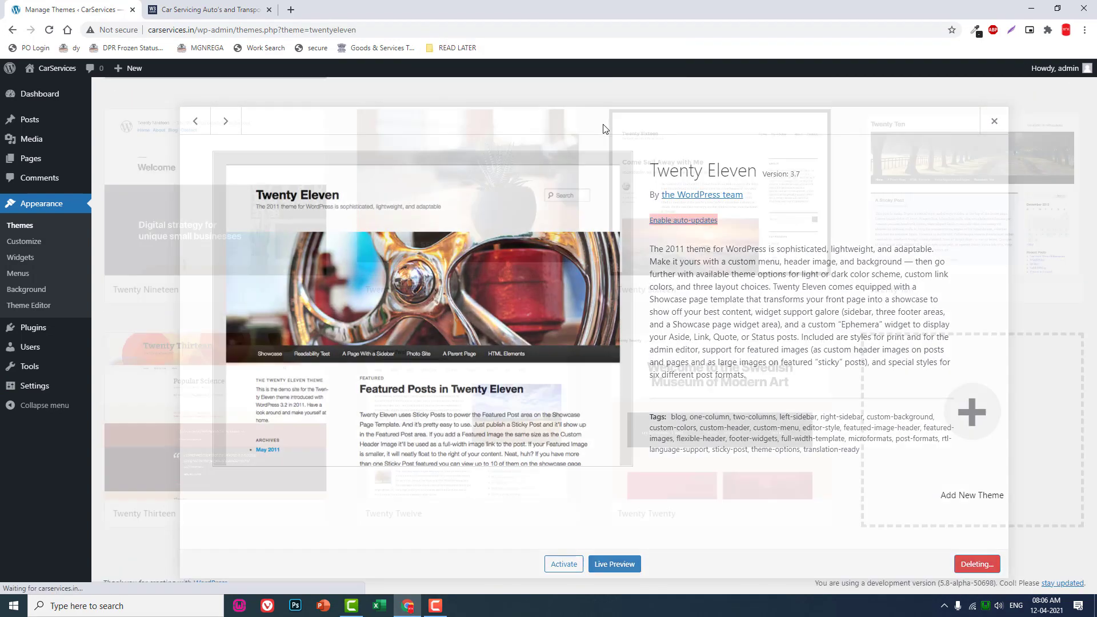
left_click(467, 152)
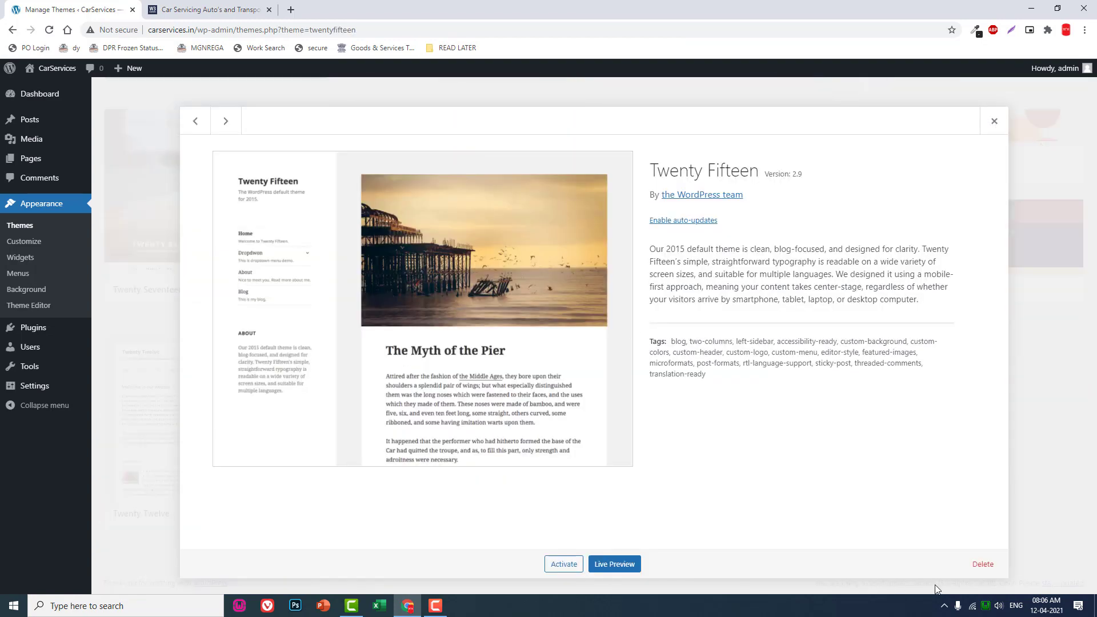
left_click(982, 564)
left_click(596, 114)
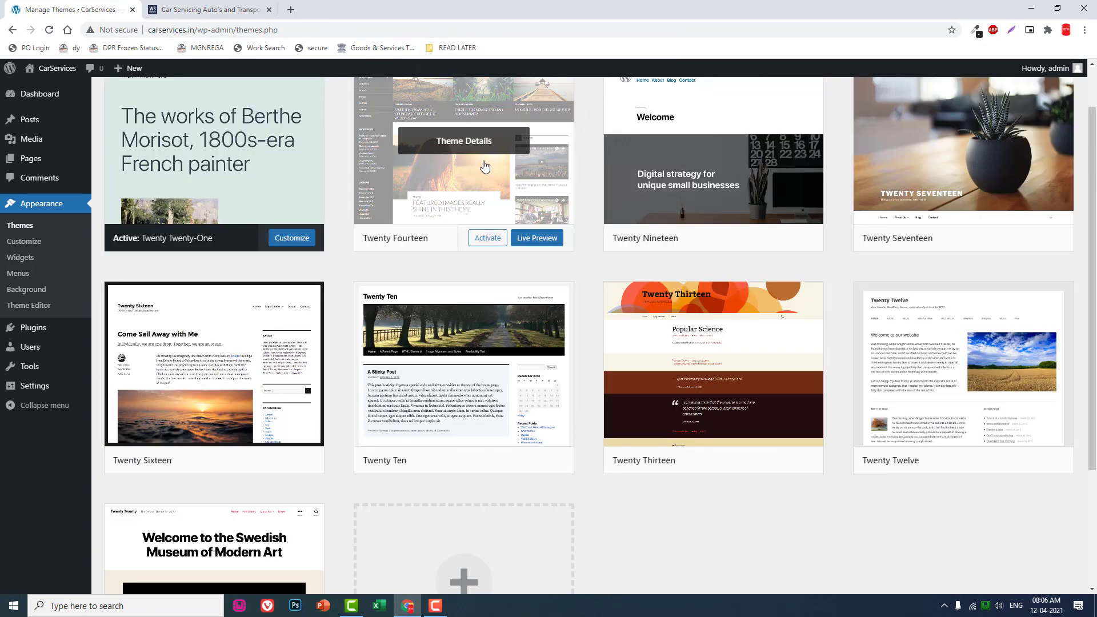
left_click(446, 137)
left_click(982, 564)
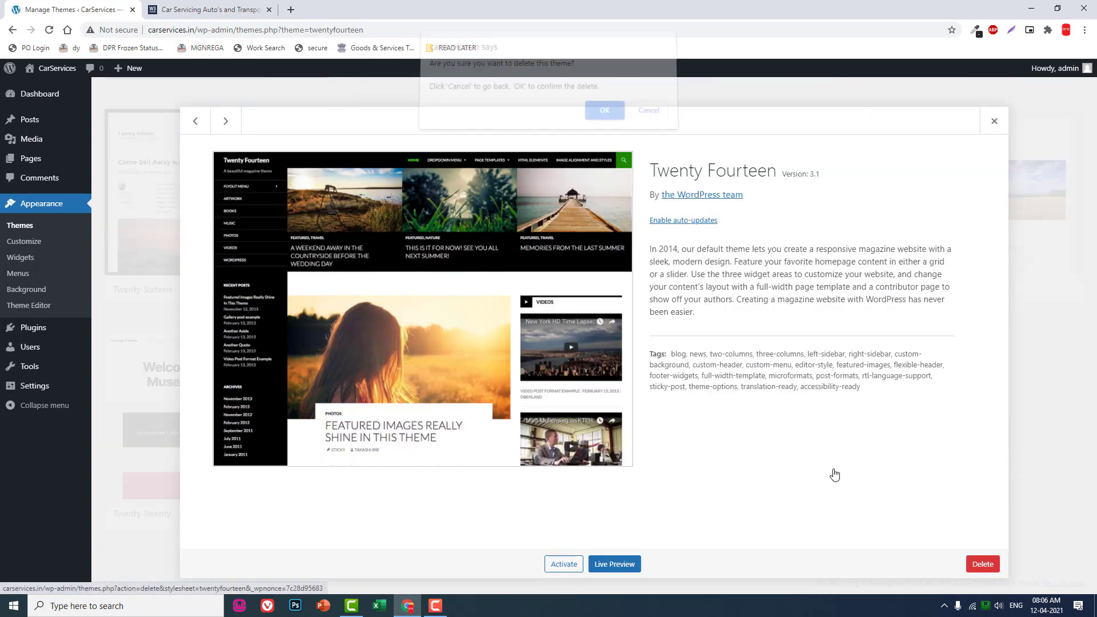
left_click(601, 111)
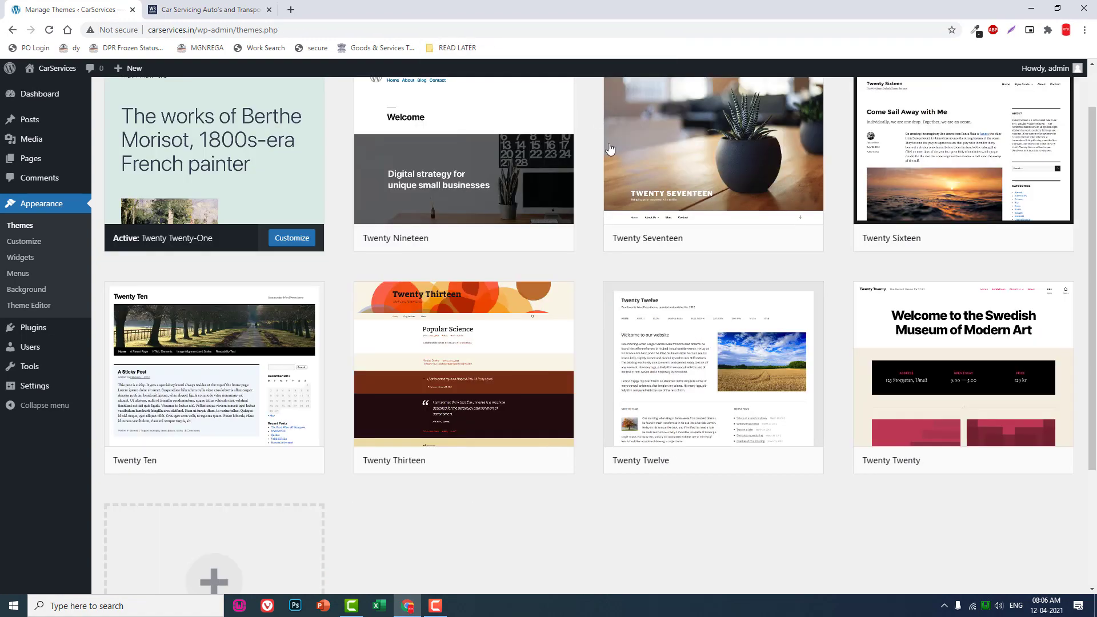
left_click(482, 160)
left_click(978, 564)
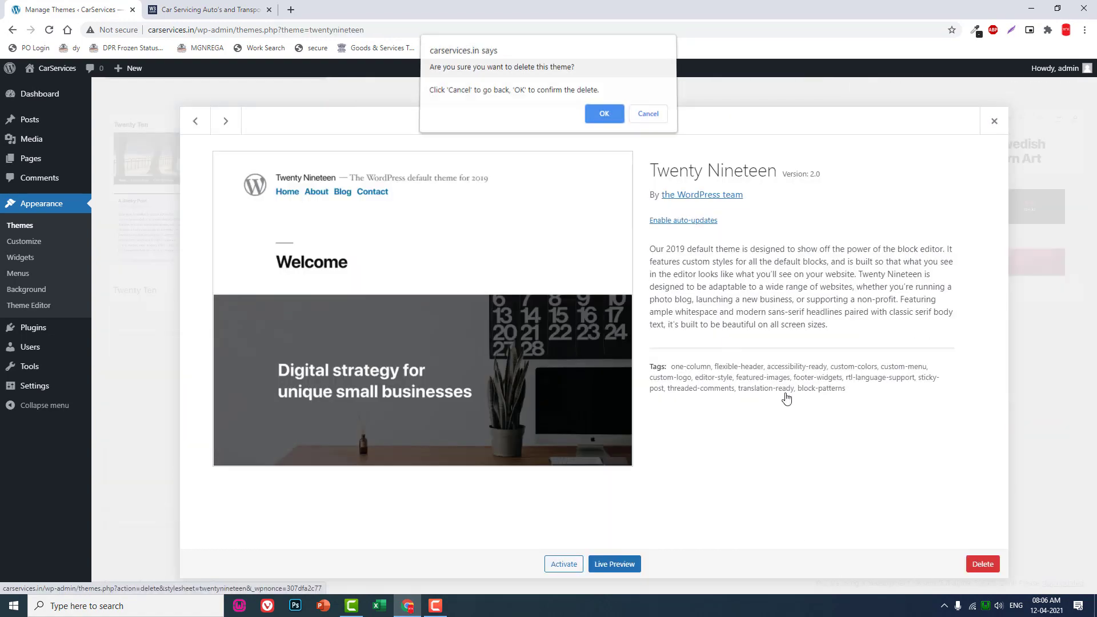
left_click(600, 112)
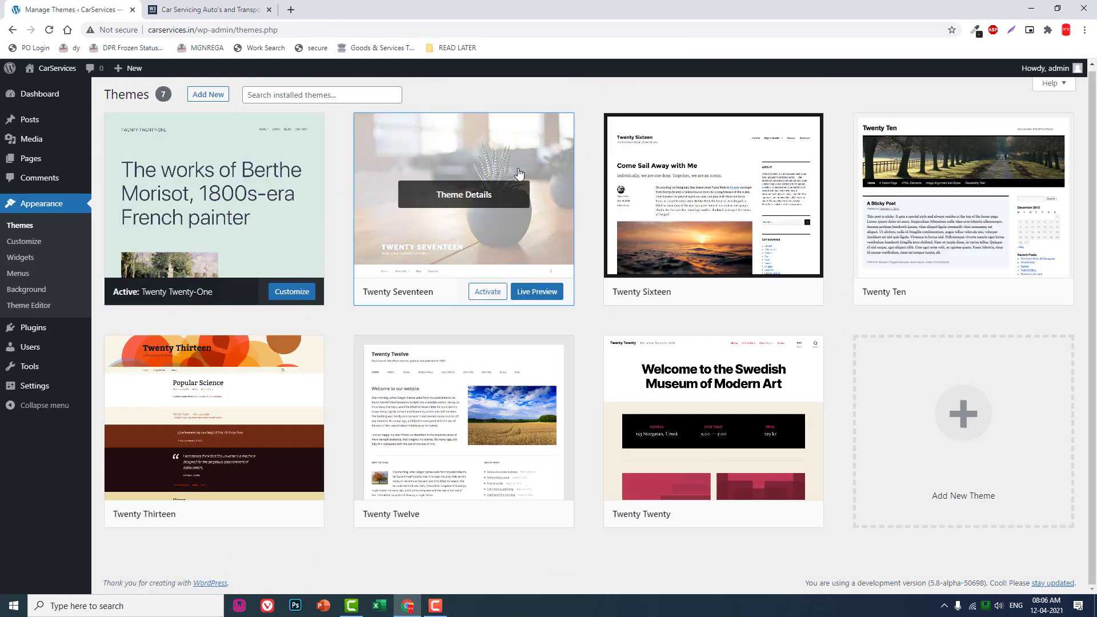
left_click(560, 154)
left_click(982, 564)
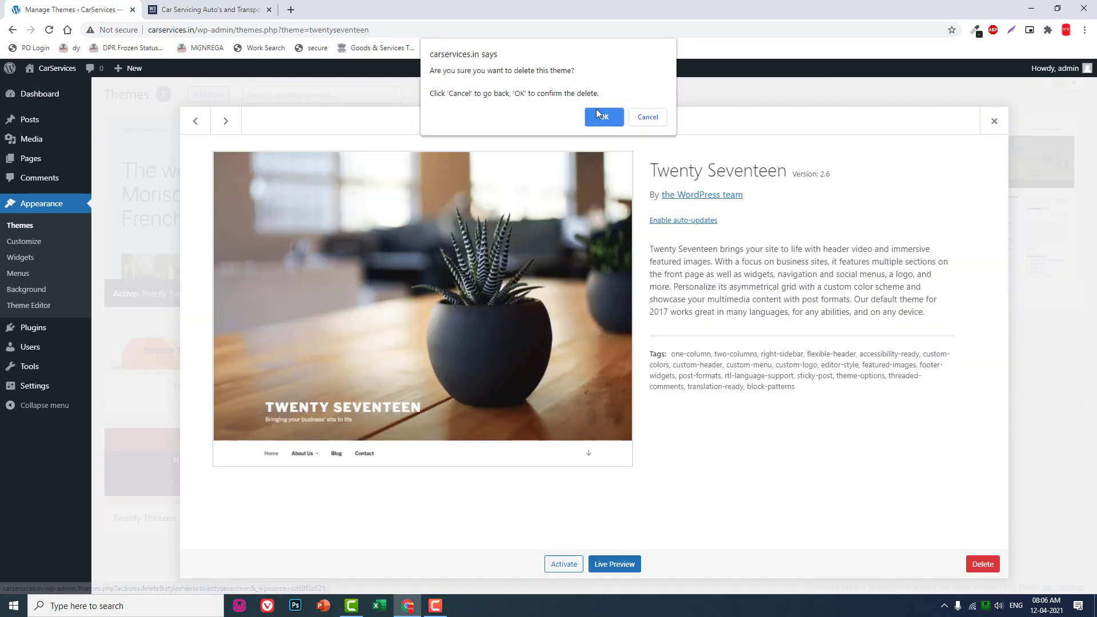
left_click(596, 110)
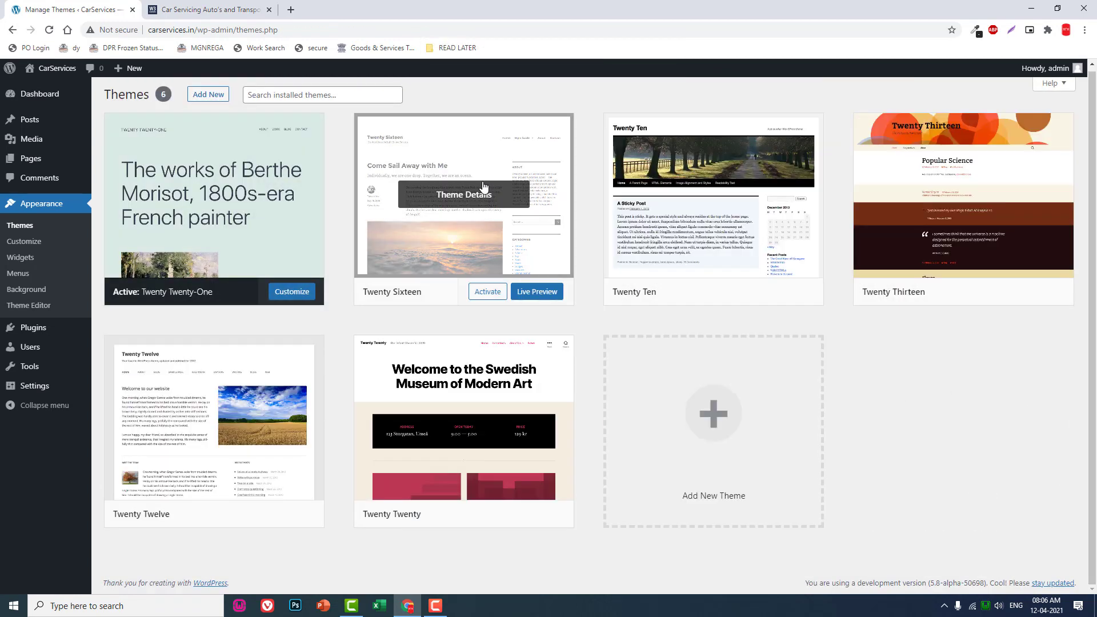
- Delete the Twenty Sixteen, Ten, Thirteen, Twelve and Twenty themes
left_click(482, 186)
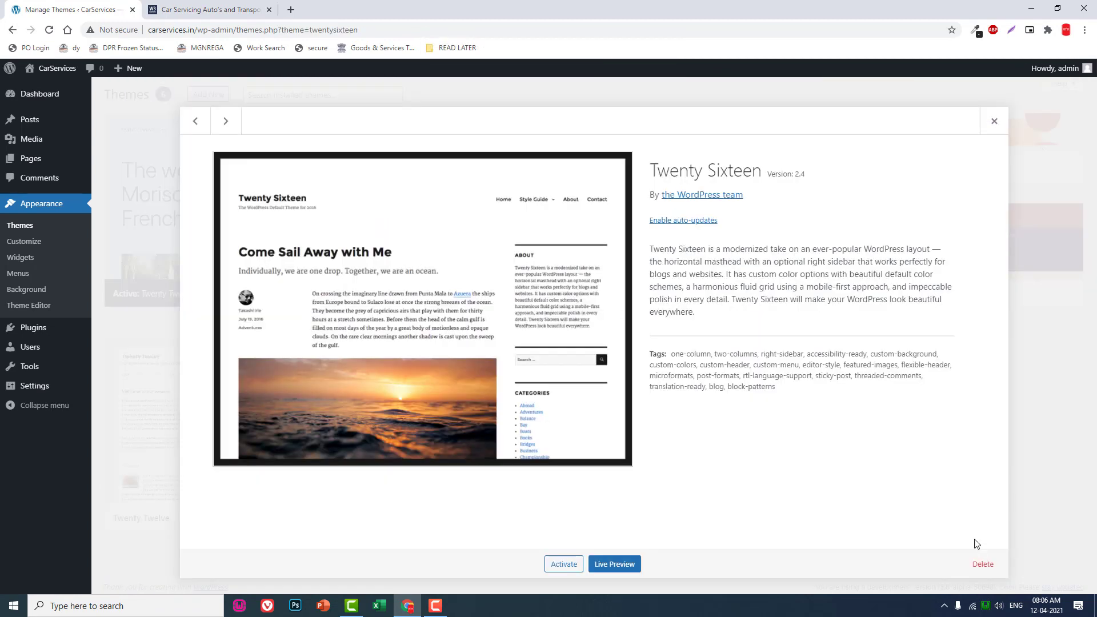
left_click(982, 564)
left_click(606, 117)
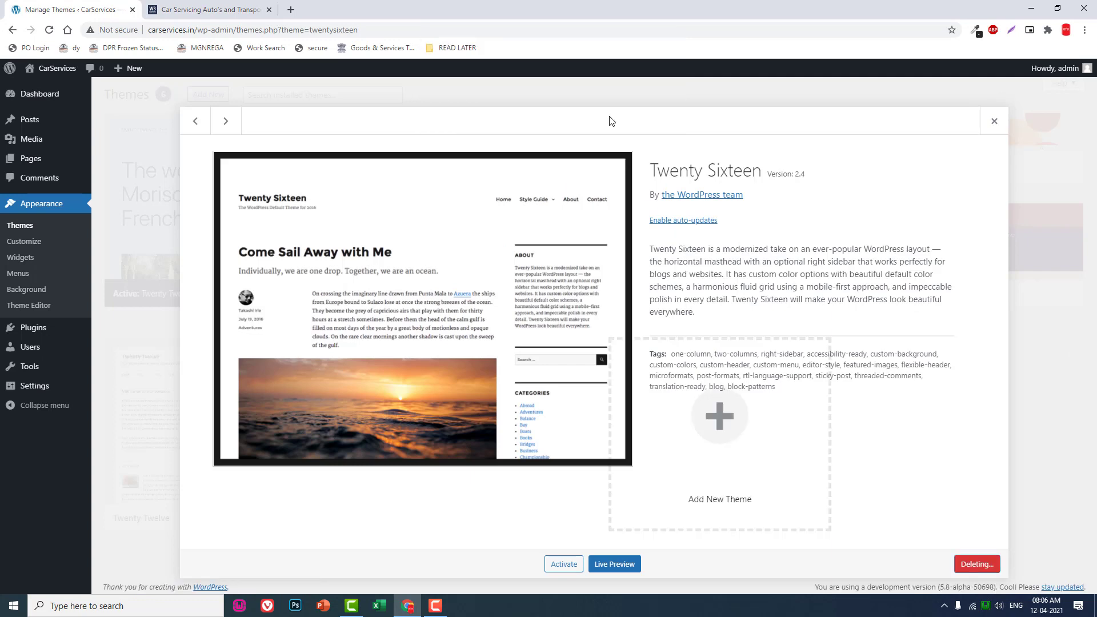
left_click(471, 160)
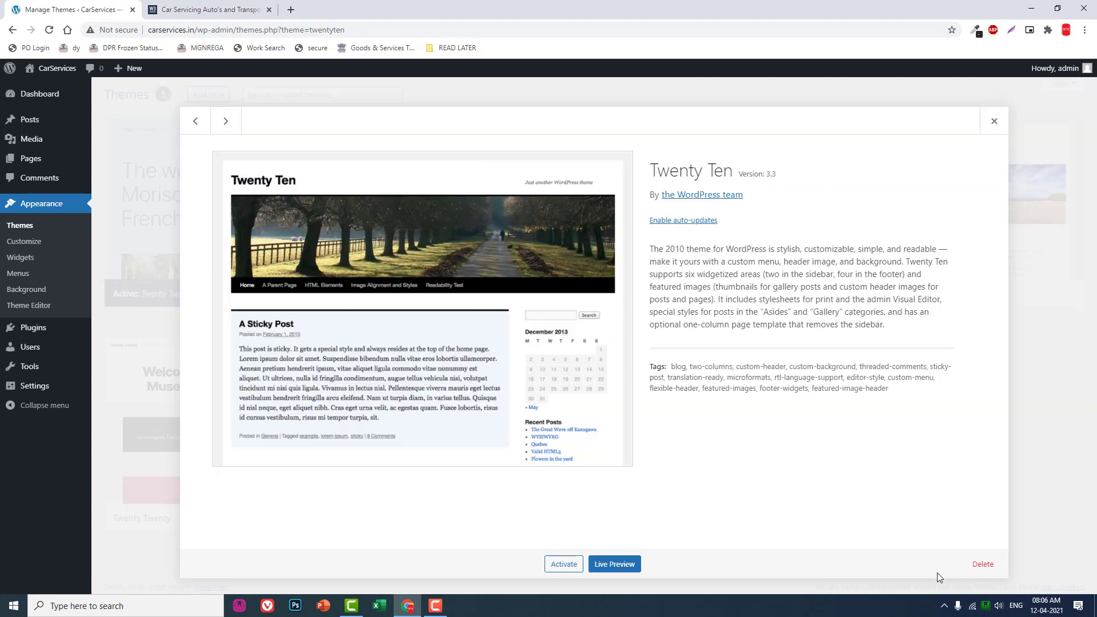
left_click(982, 564)
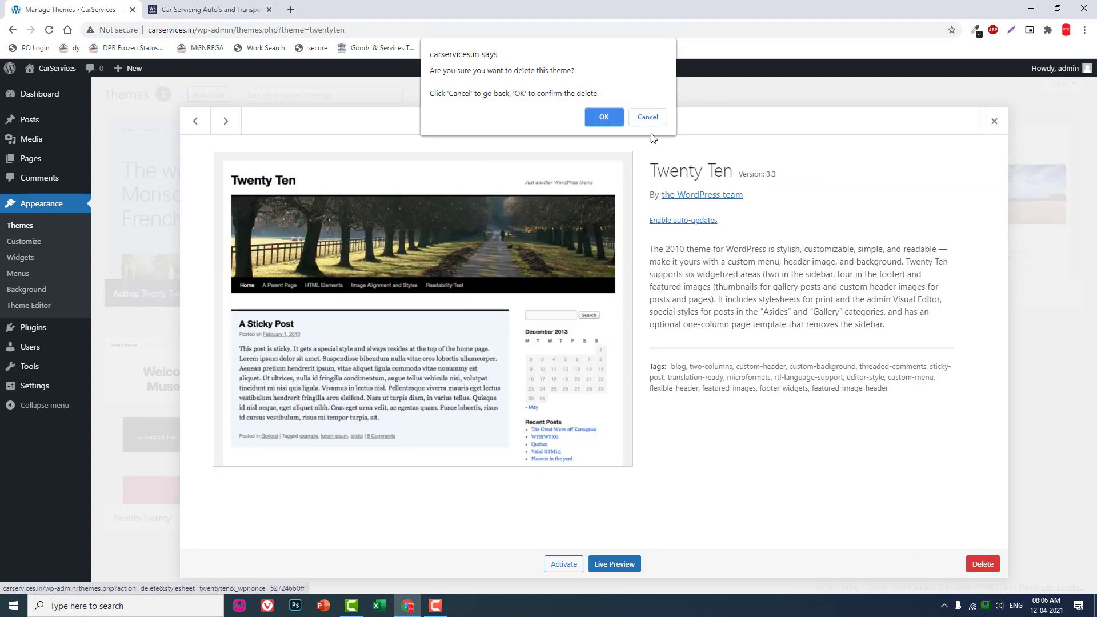
left_click(607, 116)
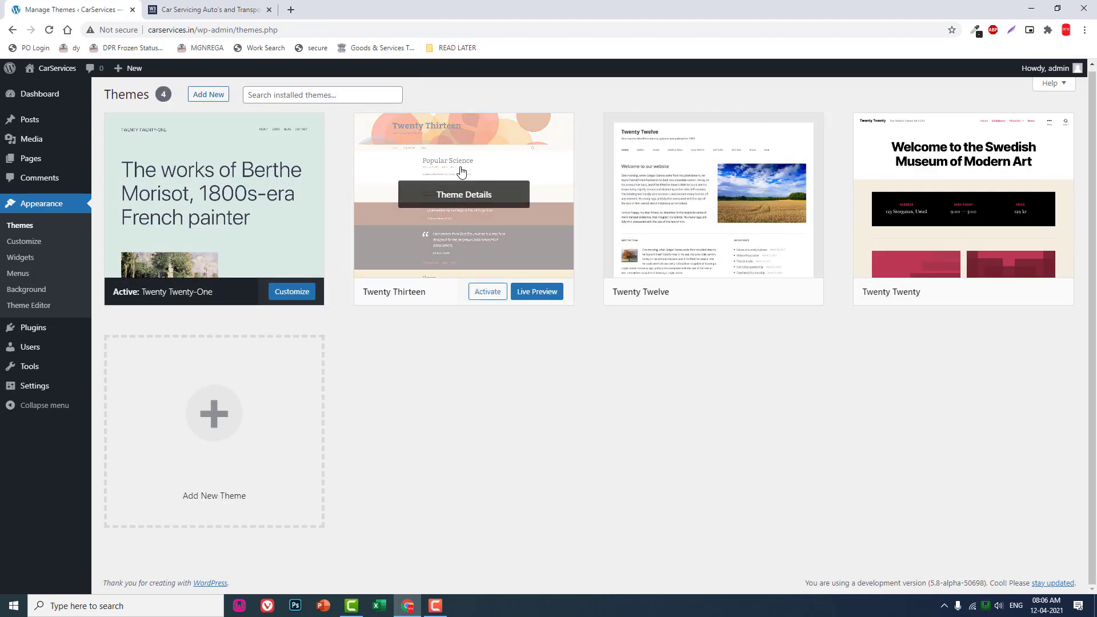
left_click(458, 183)
left_click(983, 565)
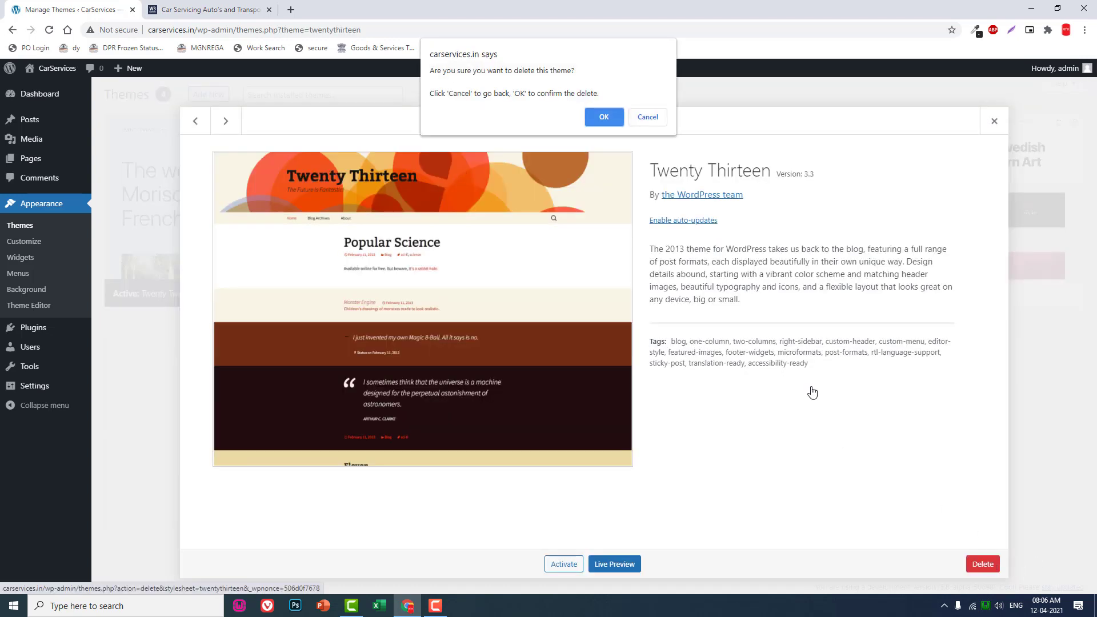
left_click(612, 118)
left_click(458, 183)
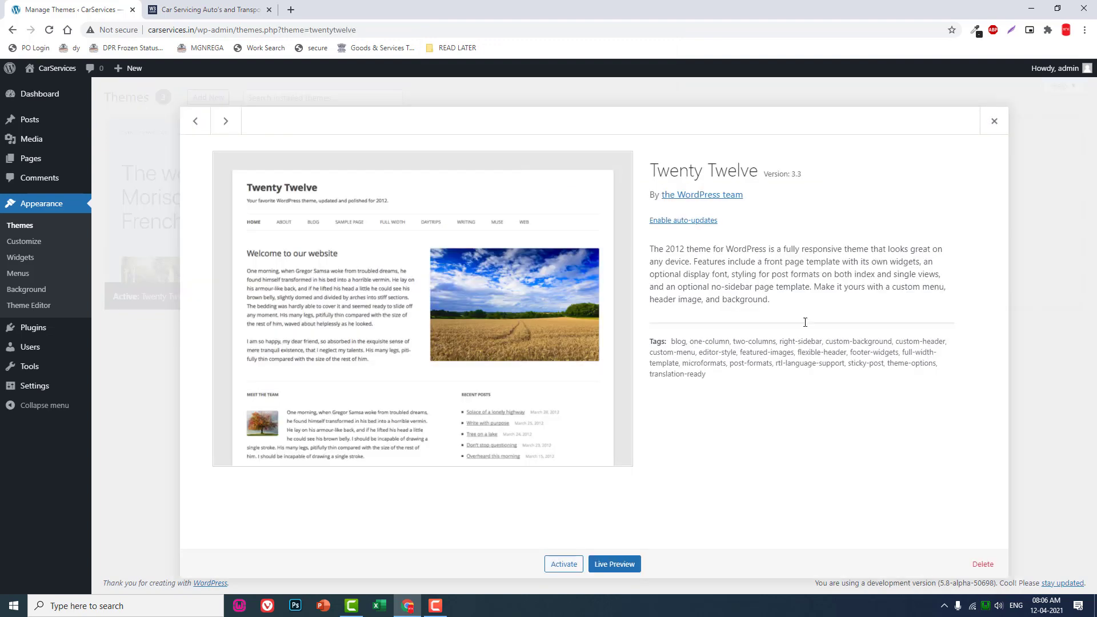
left_click(982, 565)
left_click(603, 113)
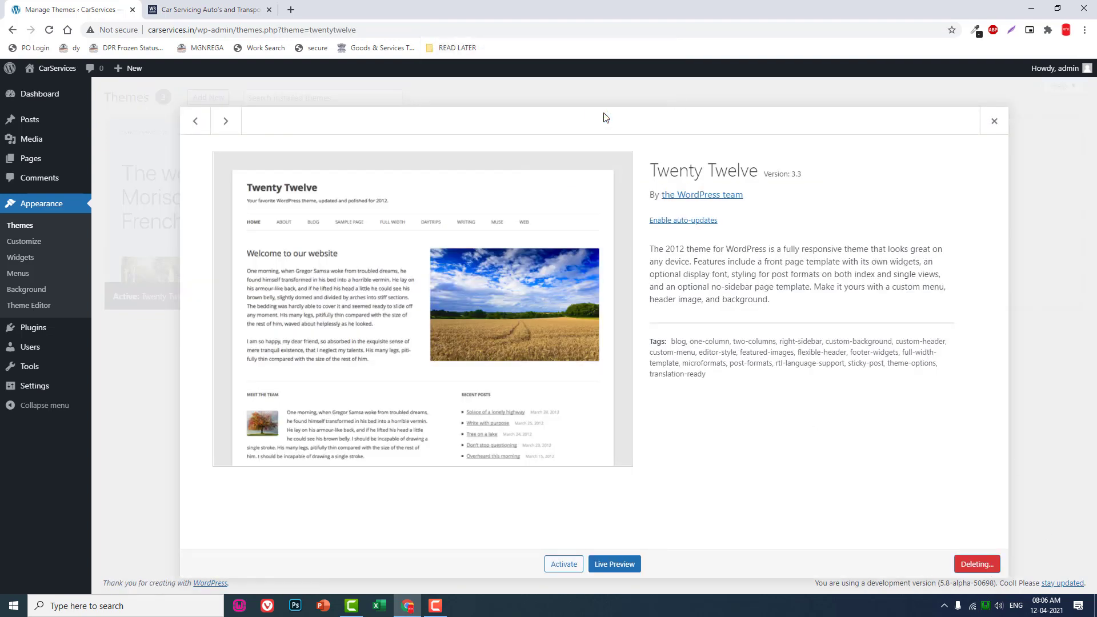
left_click(457, 171)
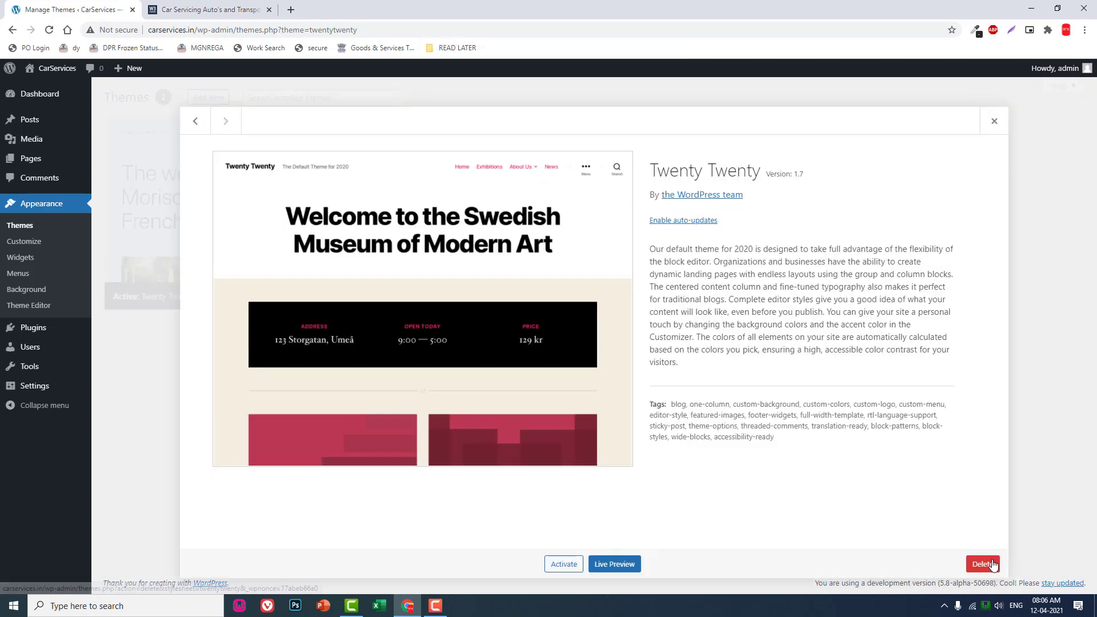
left_click(988, 565)
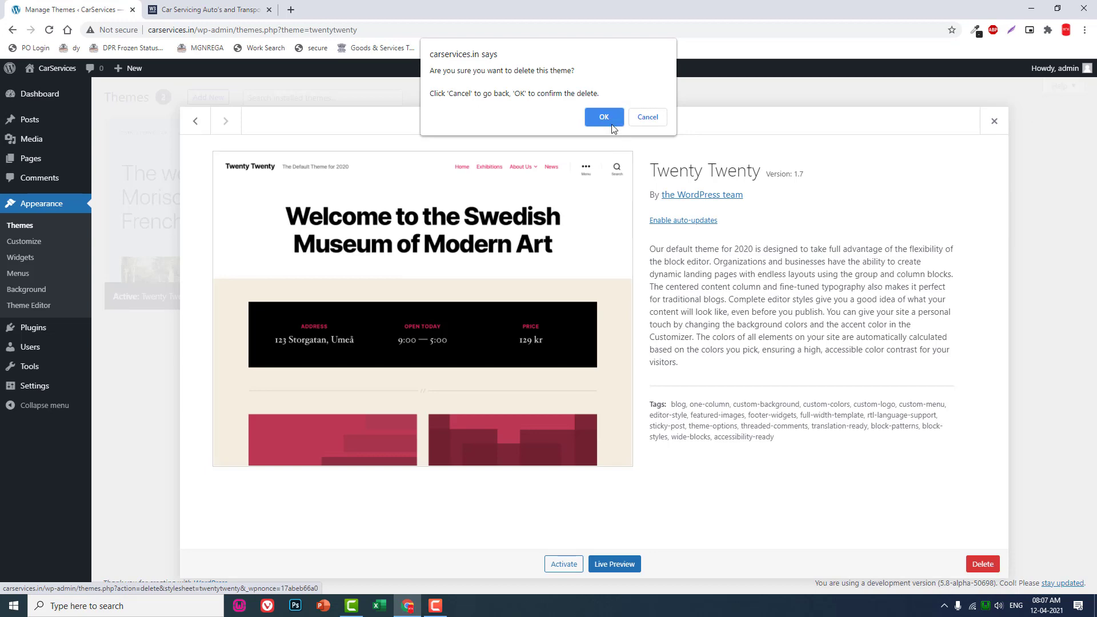
left_click(600, 114)
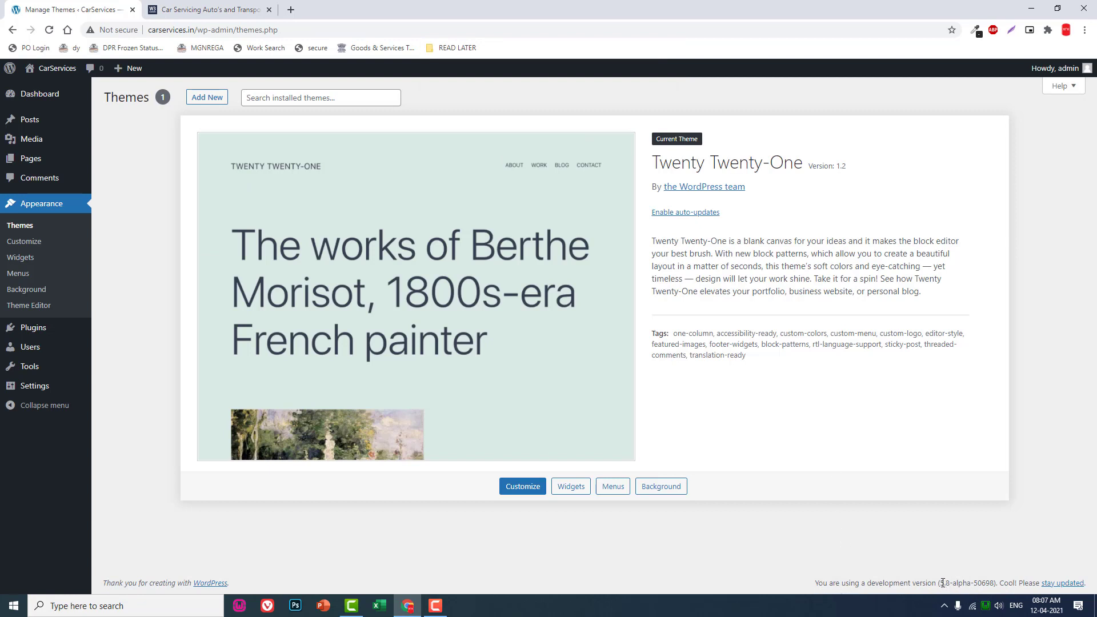
left_click_drag(939, 582, 951, 583)
left_click(967, 583)
left_click_drag(970, 584, 941, 584)
left_click(956, 584)
- Open the Twenty Twenty-One Customizer, check Site Identity, then go to Colors & Dark Mode
left_click(524, 487)
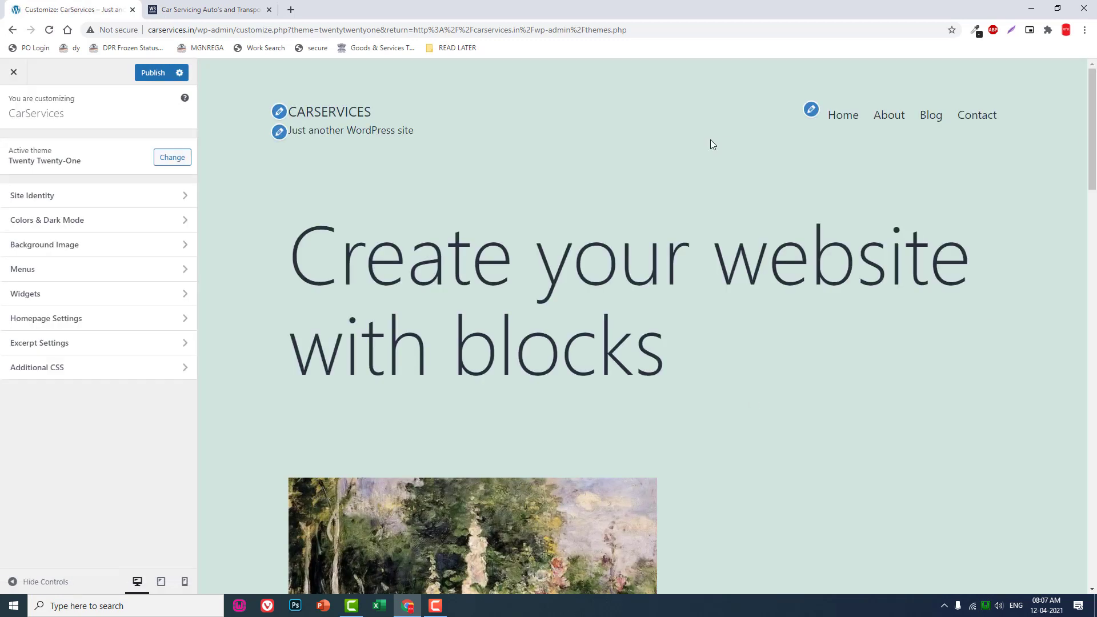
left_click(52, 195)
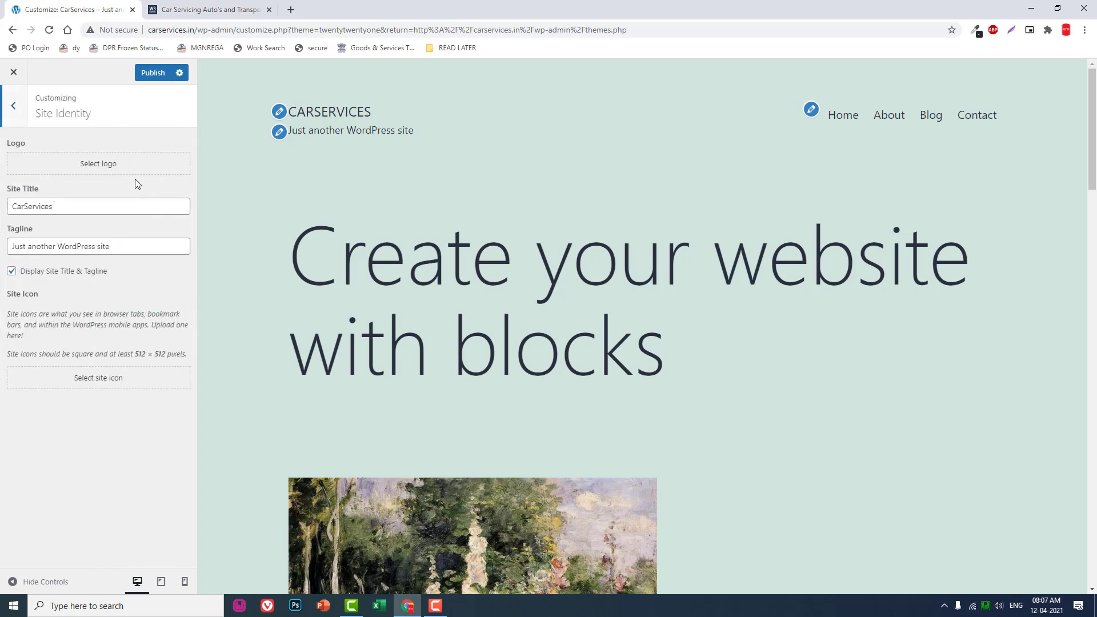
left_click(15, 106)
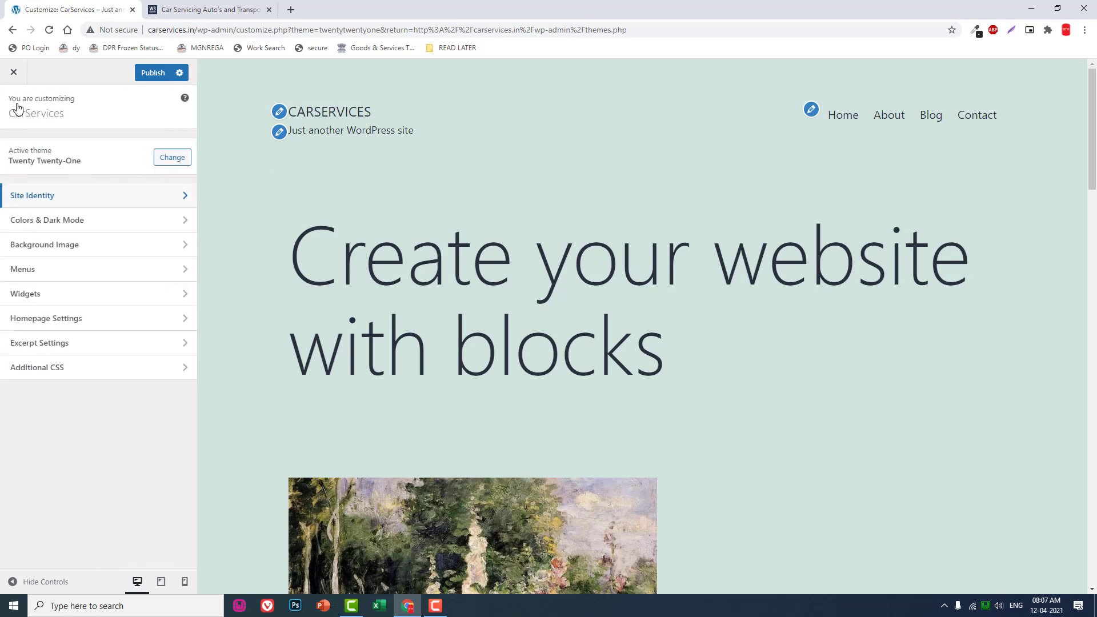
left_click(74, 226)
- Set the background colour to white #ffffff and enable Dark Mode support
scroll(863, 239, "down", 5)
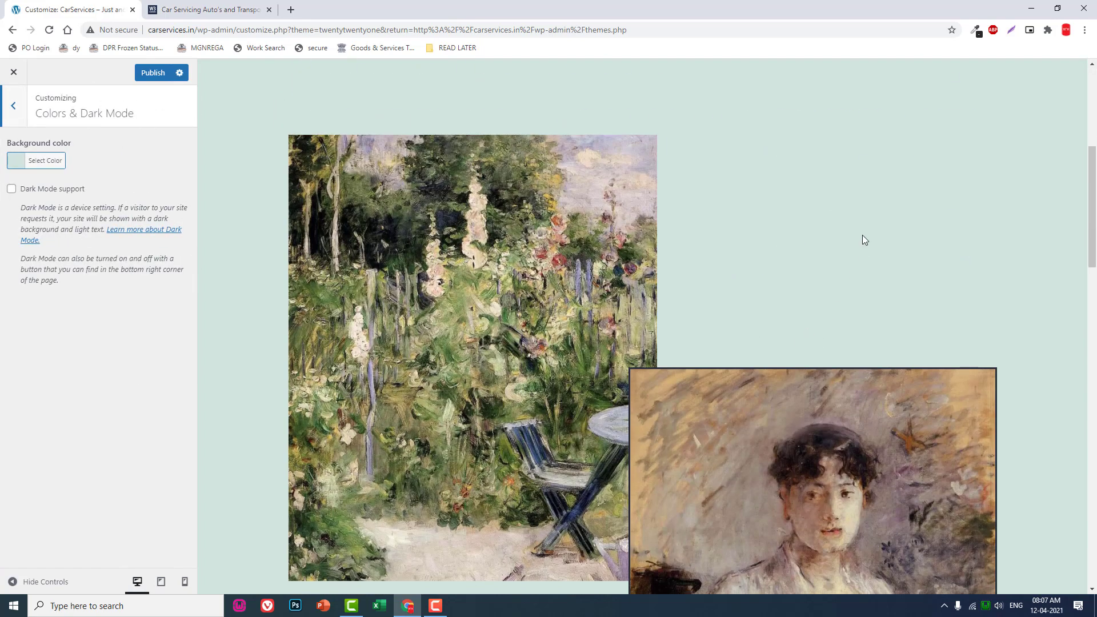
left_click(20, 161)
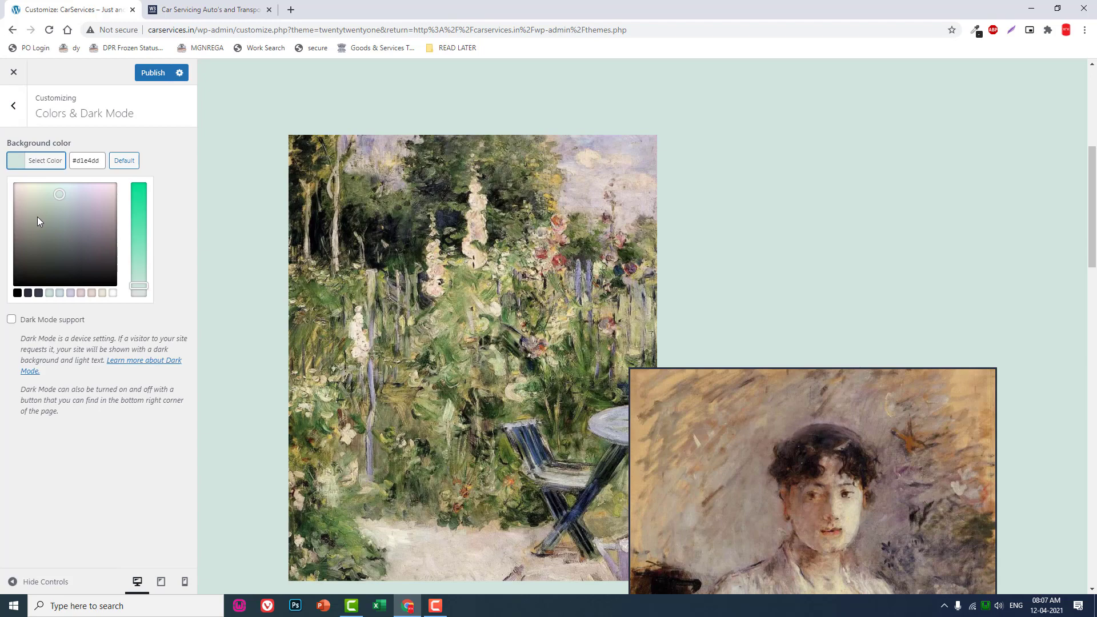
left_click(113, 293)
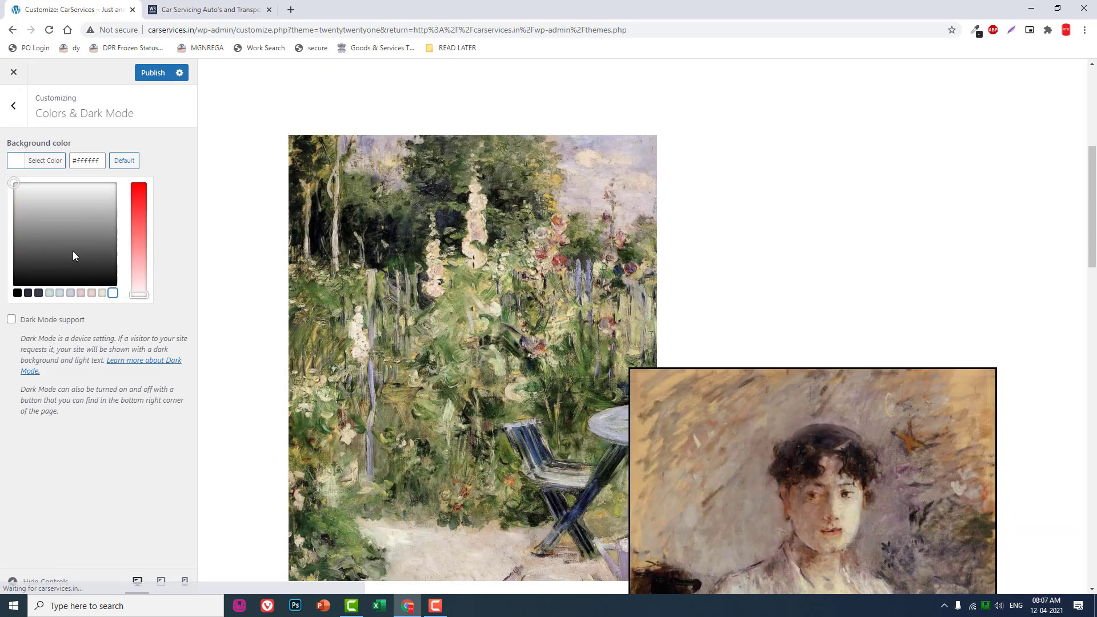
left_click(54, 319)
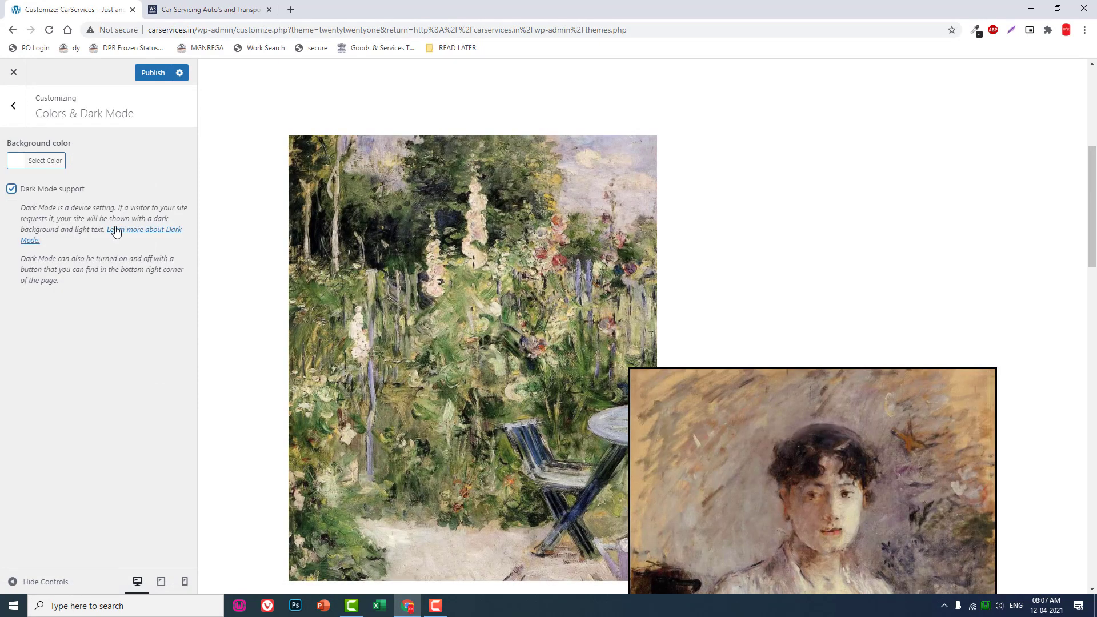
- Publish the Customizer changes and close it to return to Themes
left_click(151, 80)
left_click(151, 78)
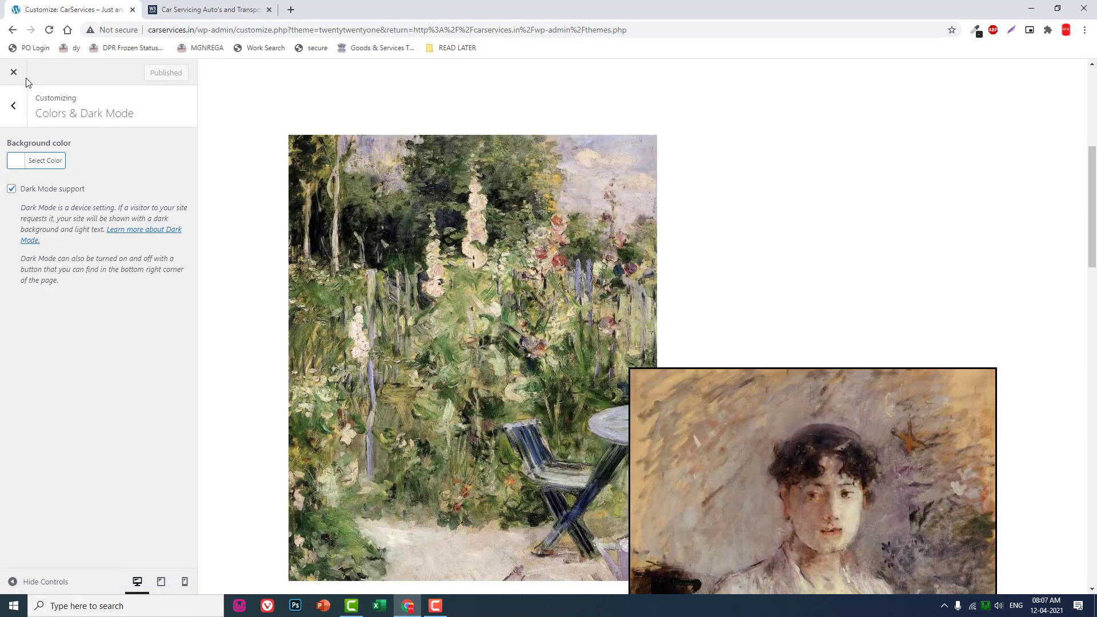
left_click(14, 72)
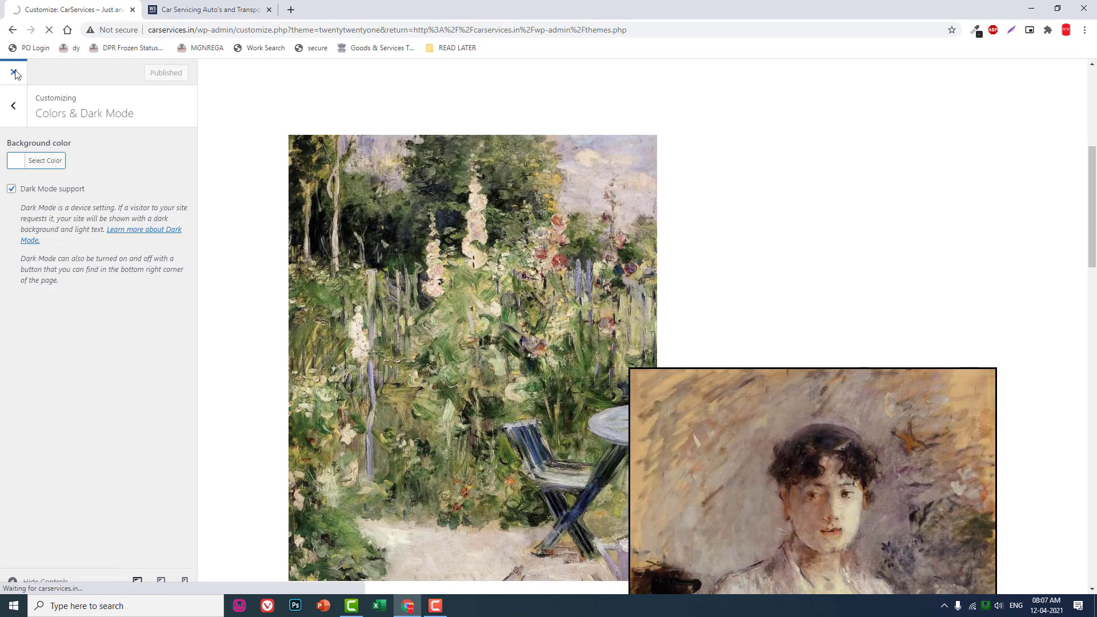
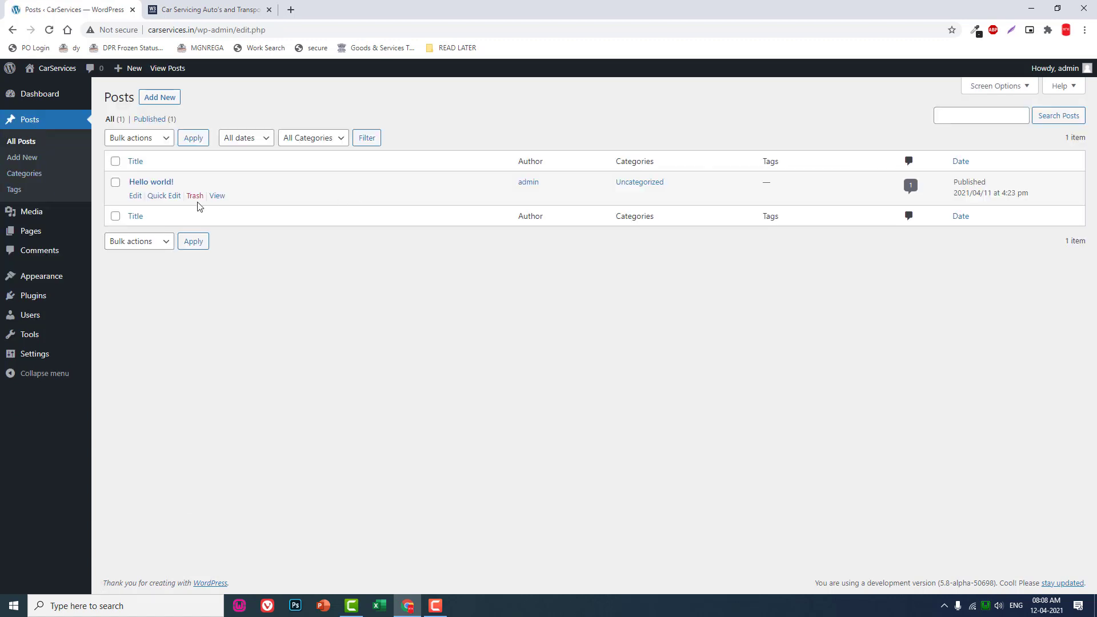
- Trash the Hello world! post and delete it permanently from the post trash
left_click(196, 195)
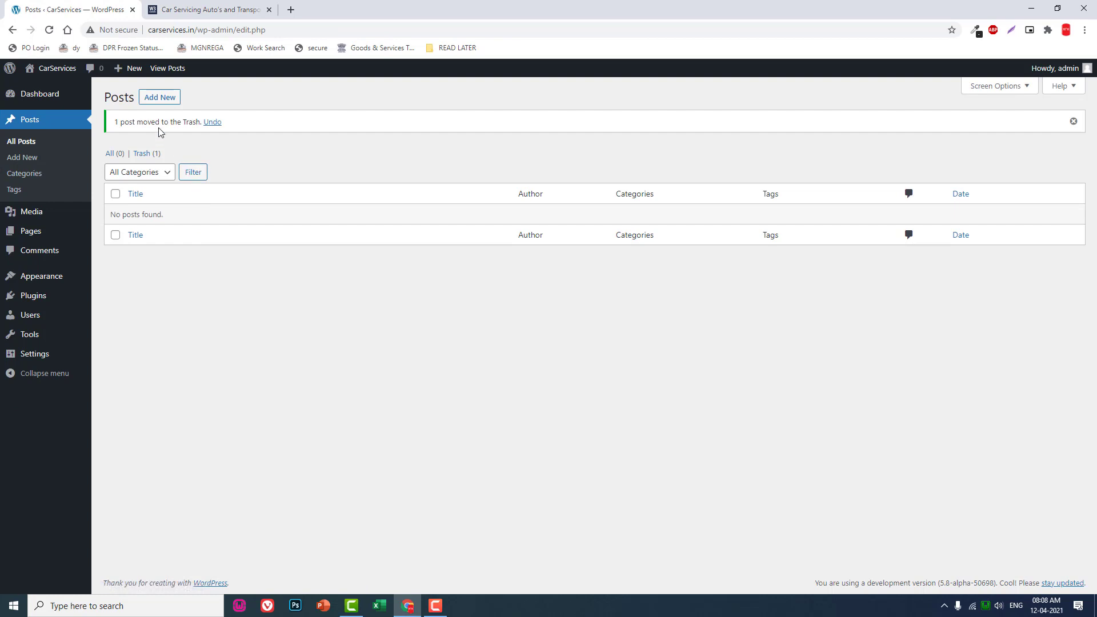
left_click(147, 153)
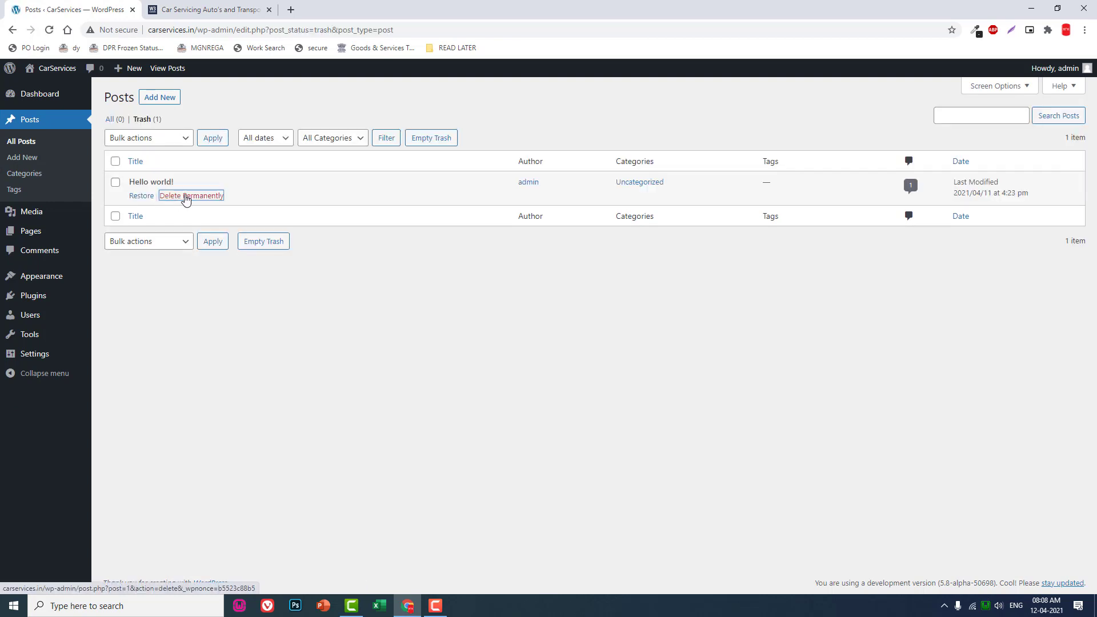
left_click(188, 196)
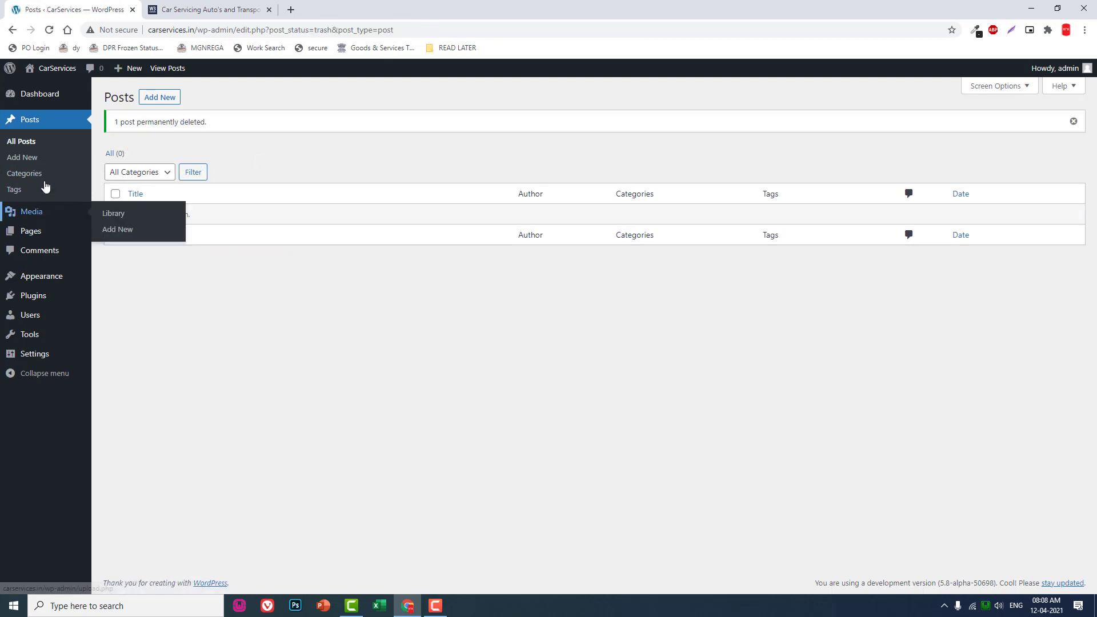
- Move Sample Page and the 'Create your website with blocks' page to the trash
left_click(31, 234)
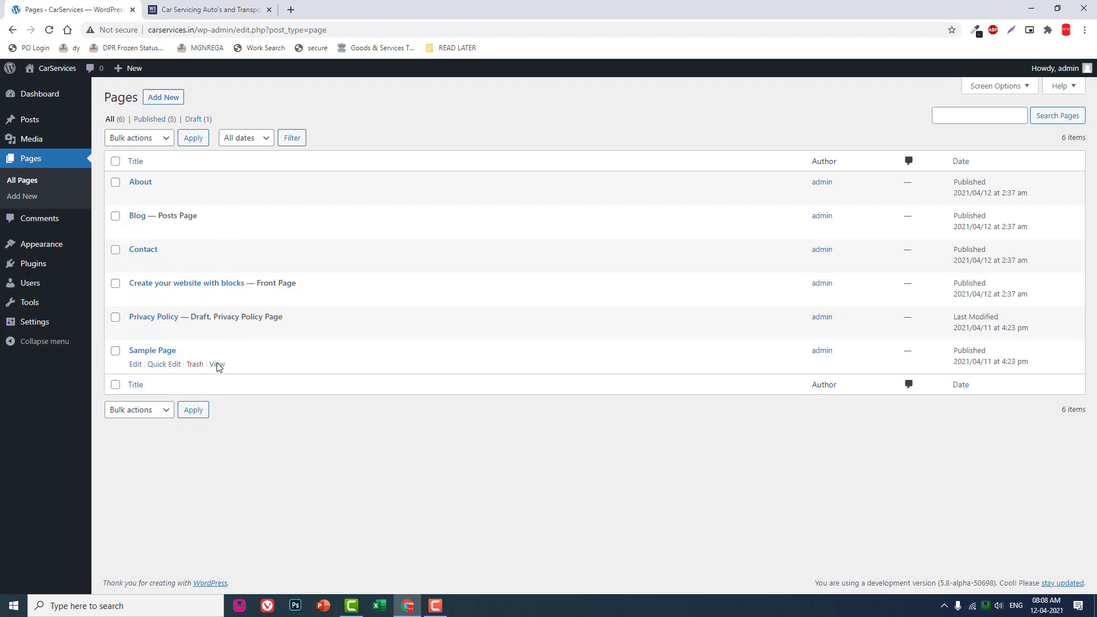
left_click(195, 365)
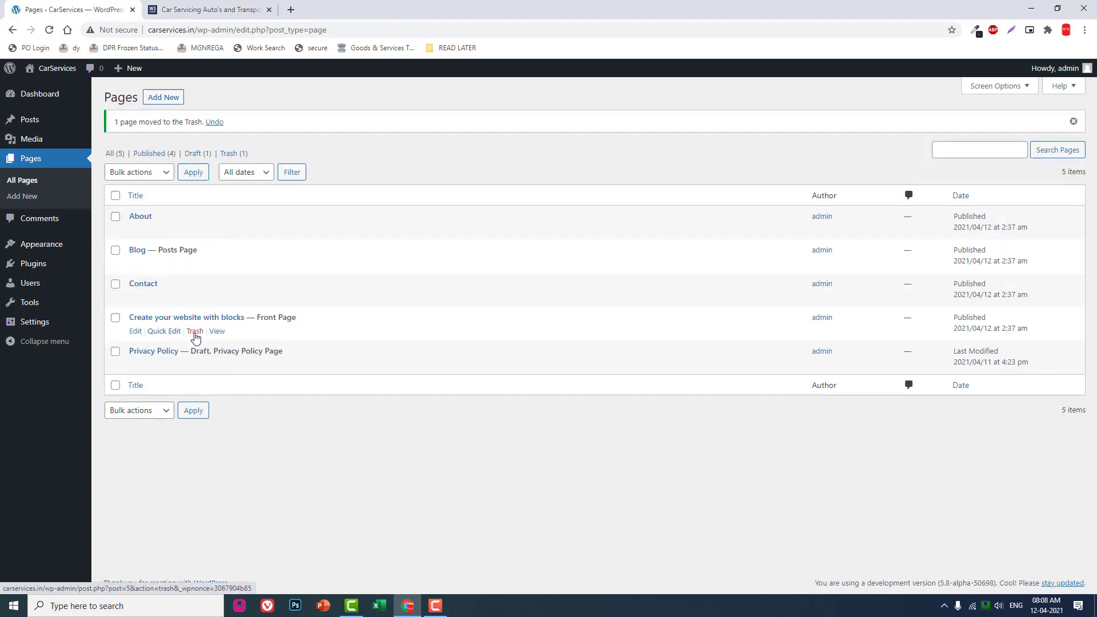
left_click(195, 332)
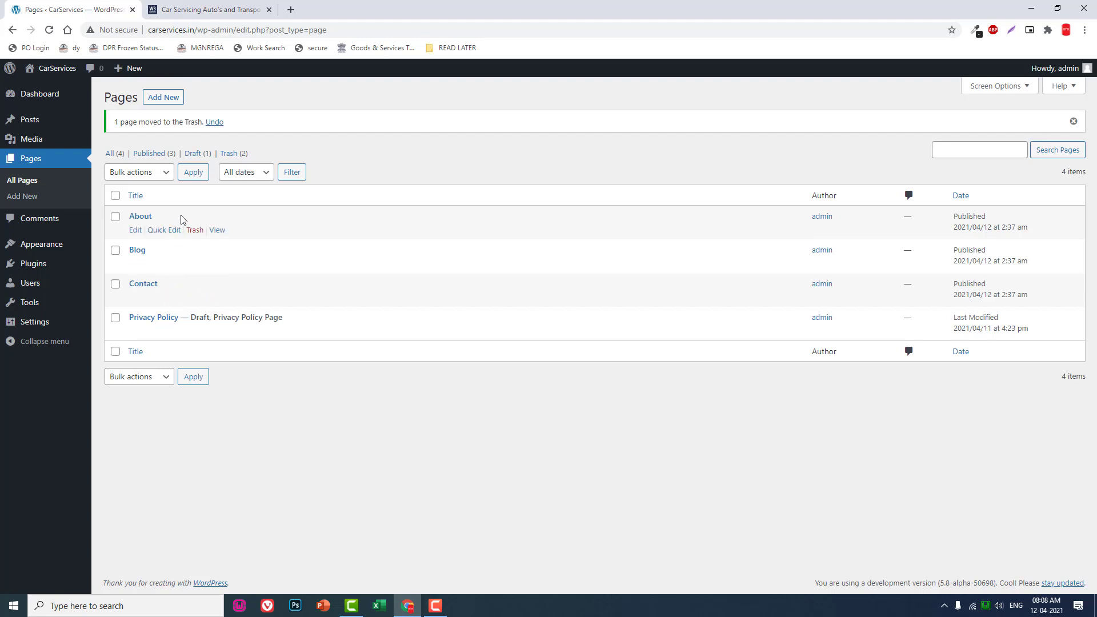
- Permanently delete both trashed pages with the Delete permanently bulk action
left_click(227, 158)
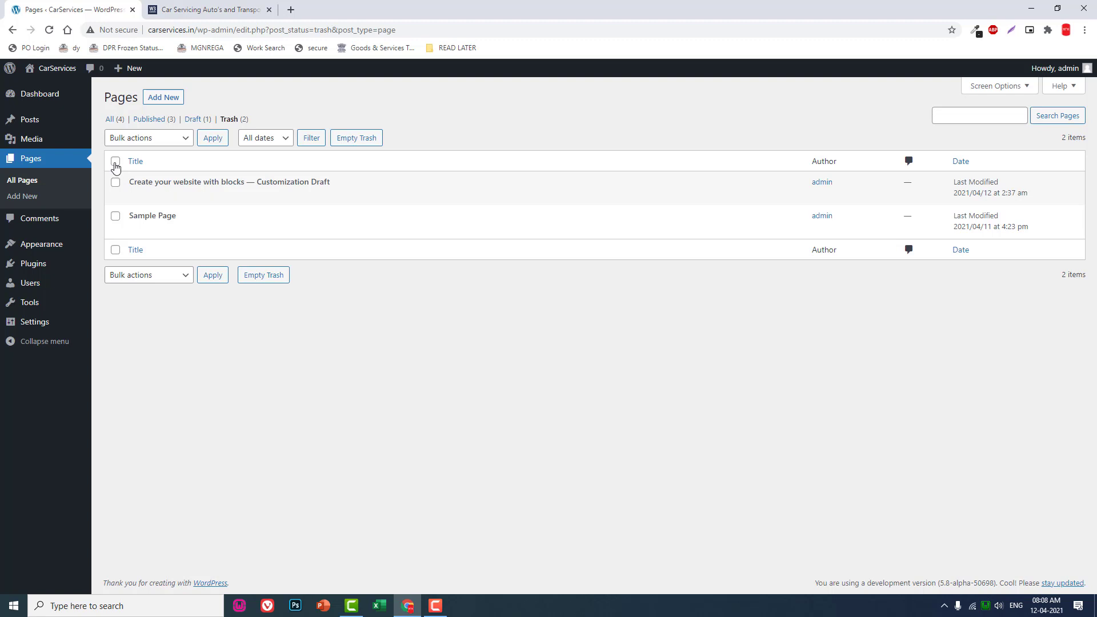
left_click(115, 161)
left_click(156, 145)
left_click(147, 176)
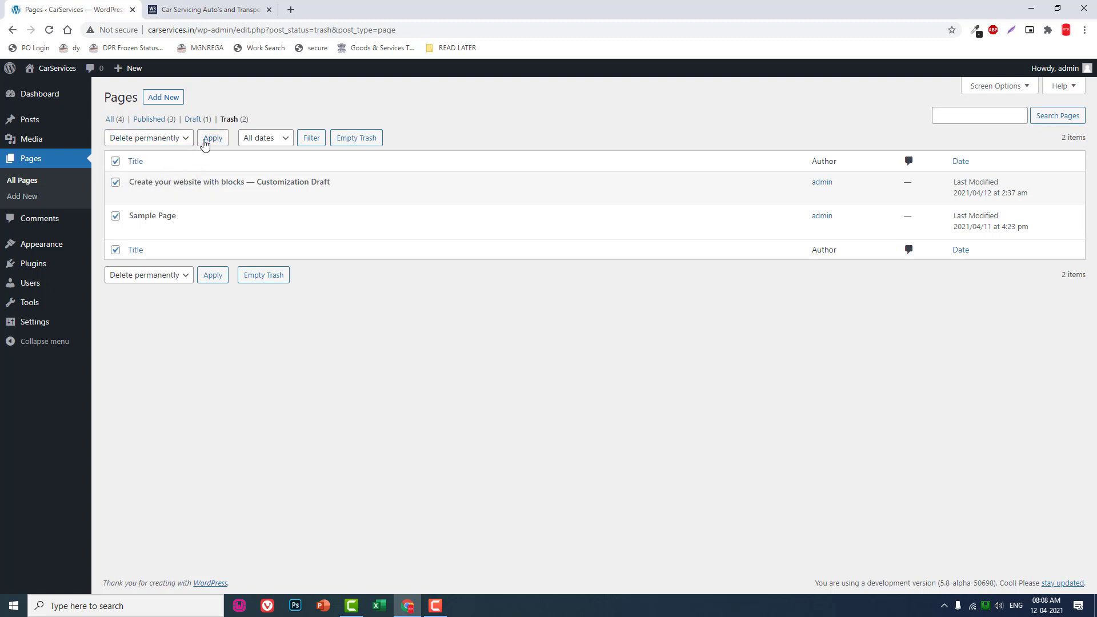
left_click(206, 139)
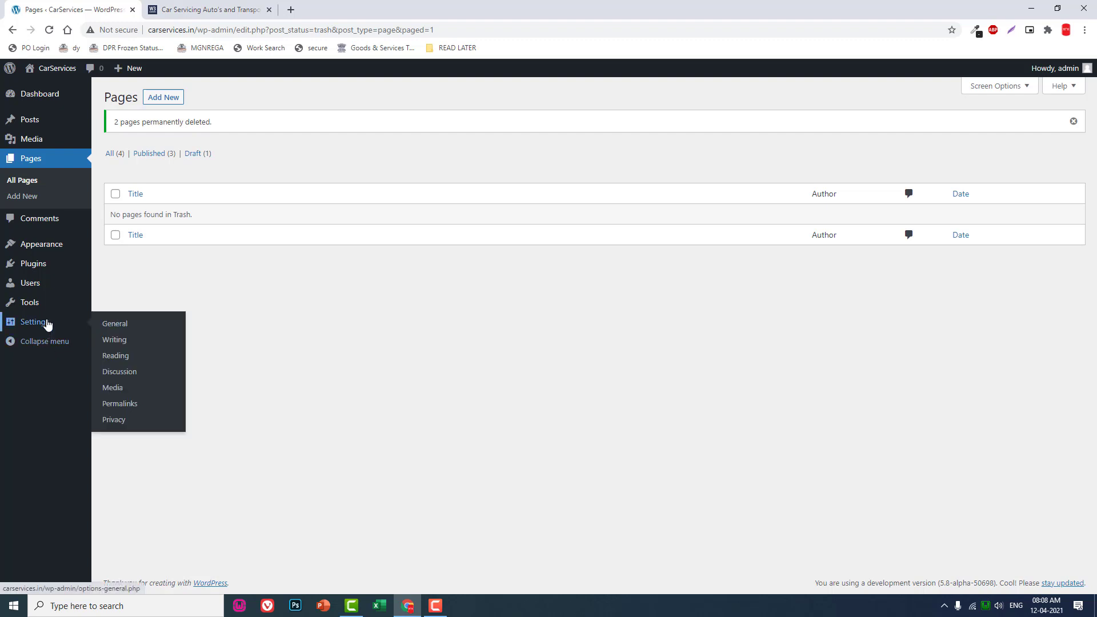
- Switch the permalink structure to Post name (/%postname%/) and save the changes
mouse_move(35, 296)
mouse_move(40, 321)
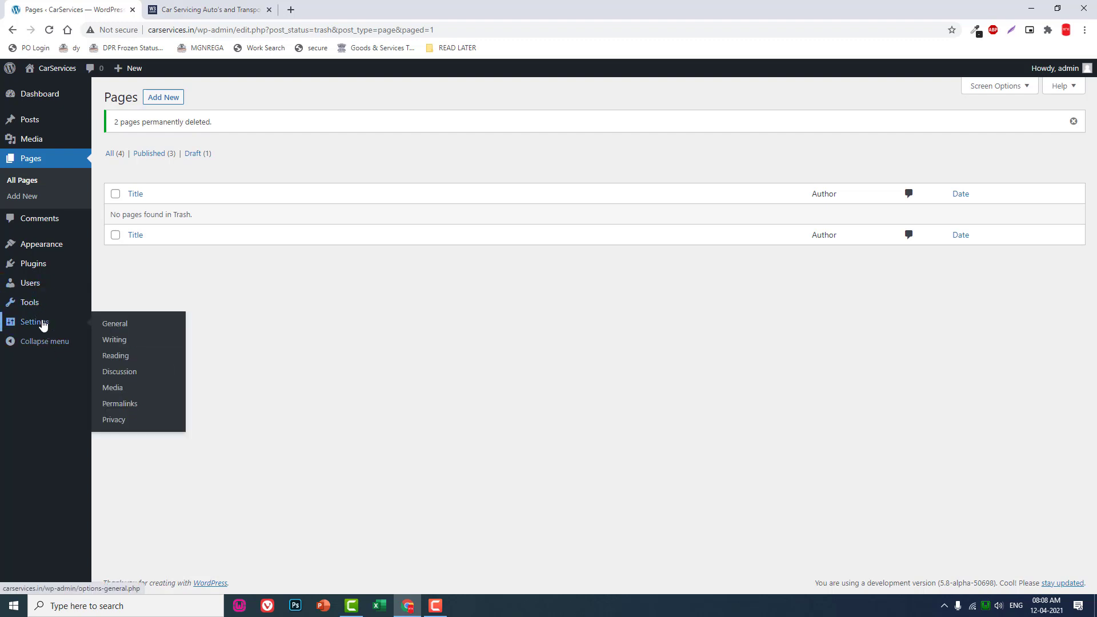
left_click(116, 406)
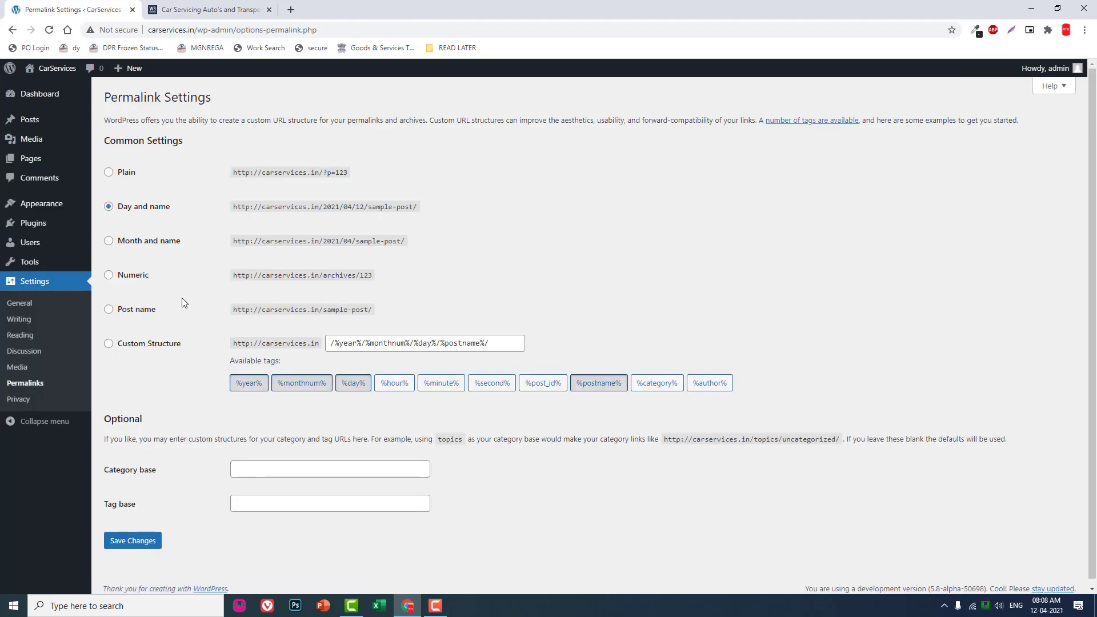
left_click(129, 314)
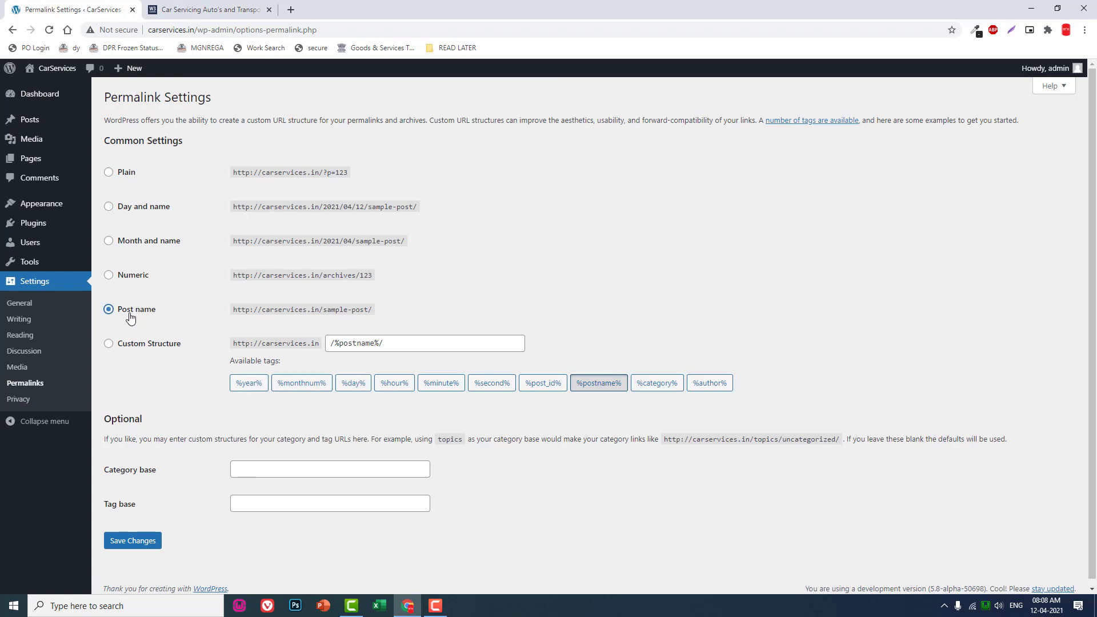
left_click(148, 541)
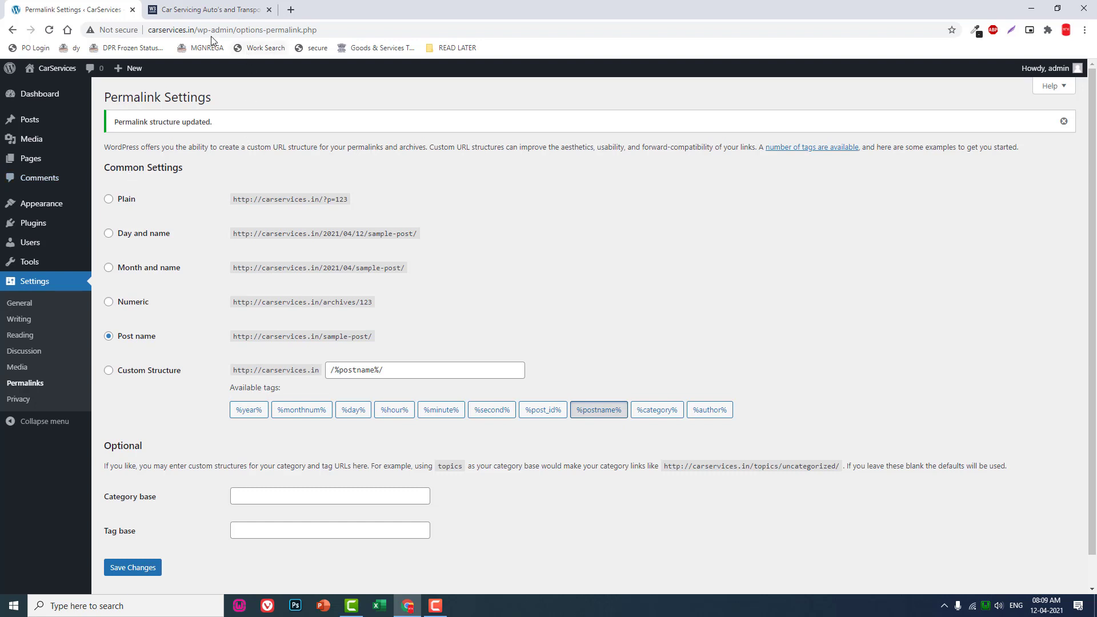
right_click(988, 609)
left_click(827, 341)
- On Add New Plugins, search for 'simp', then replace the query with 'elementor'
mouse_move(34, 224)
left_click(133, 242)
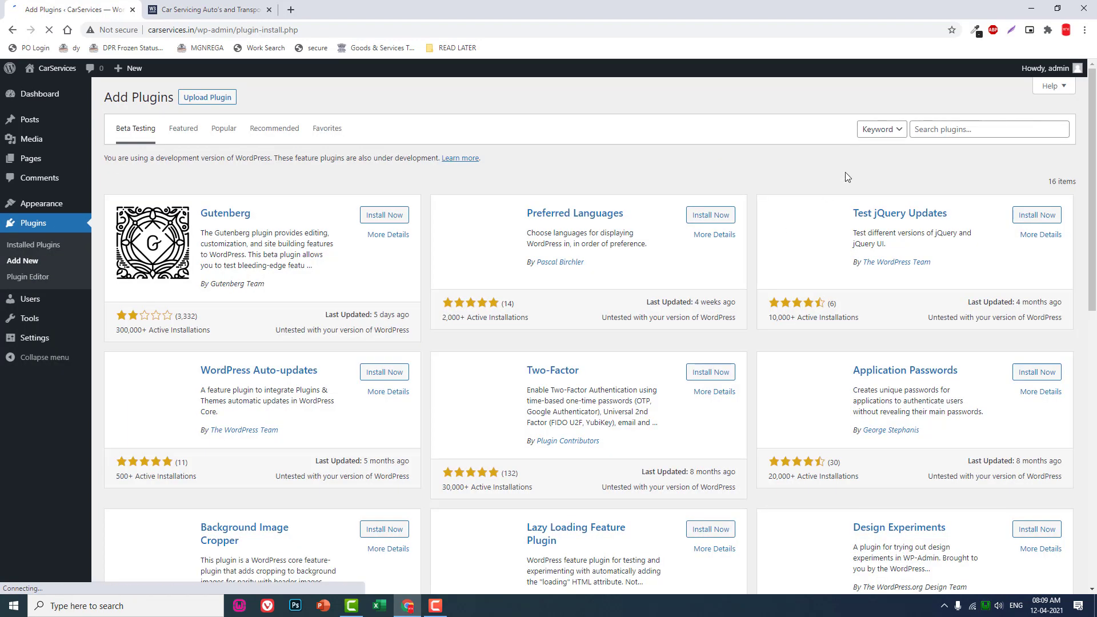
left_click(936, 129)
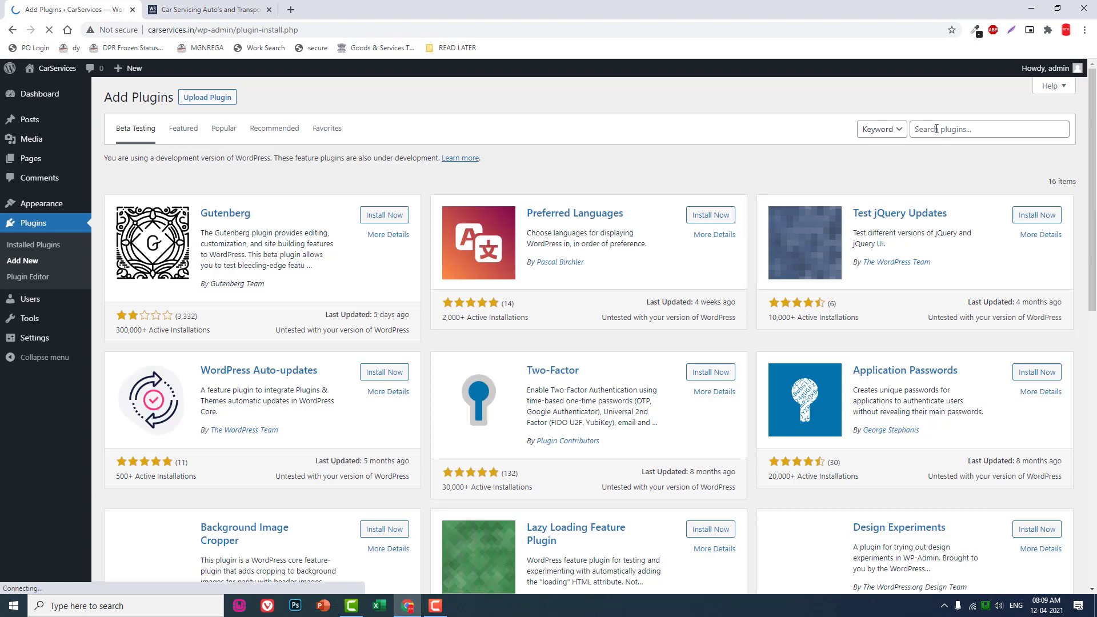
type("simple ssl")
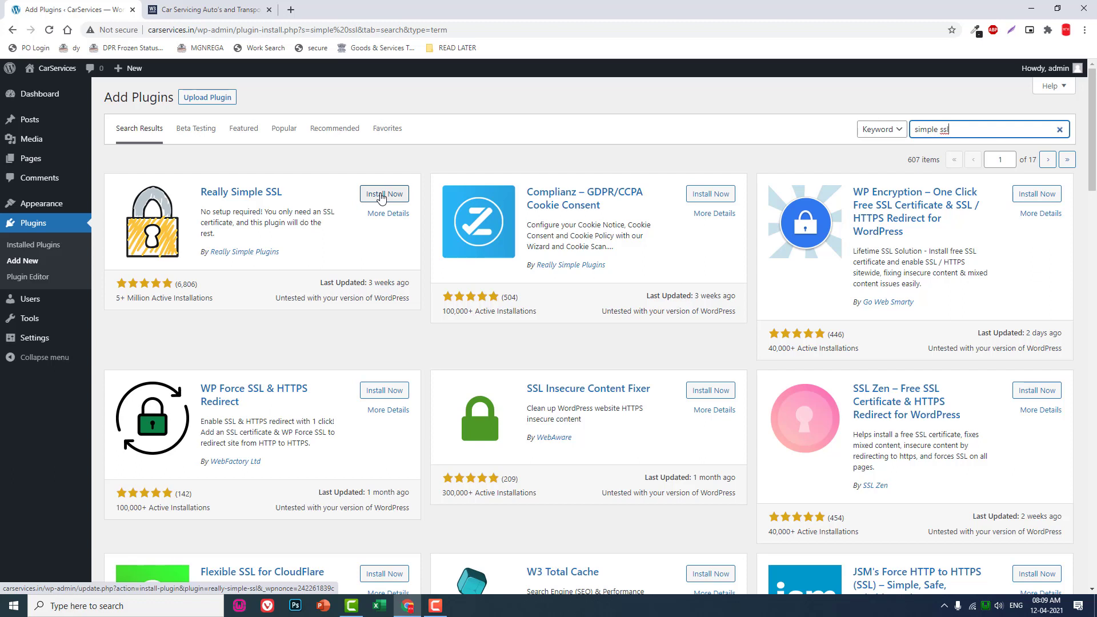
left_click_drag(950, 129, 714, 136)
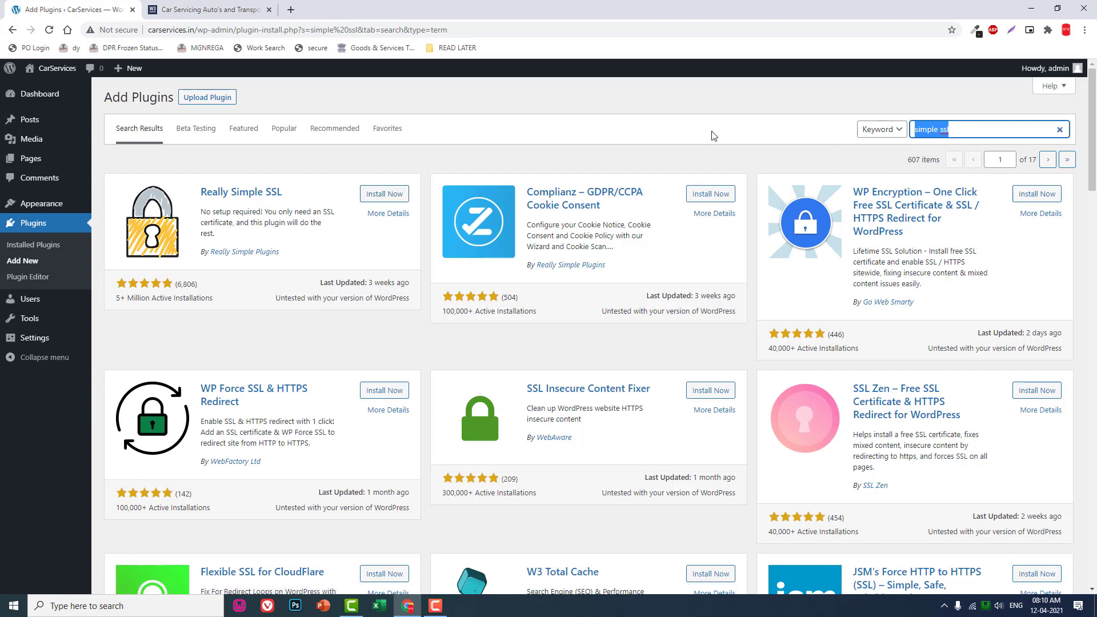
type("elementor")
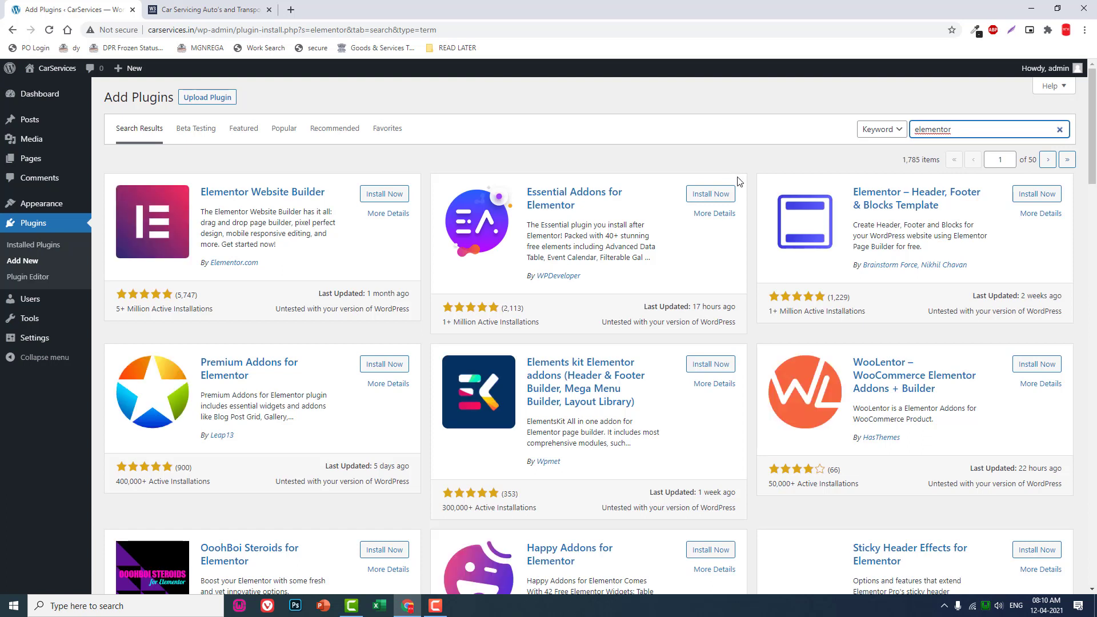
- Install Elementor Website Builder, Elementor – Header, Footer & Blocks Template, and Sticky Header Effects for Elementor
left_click(401, 199)
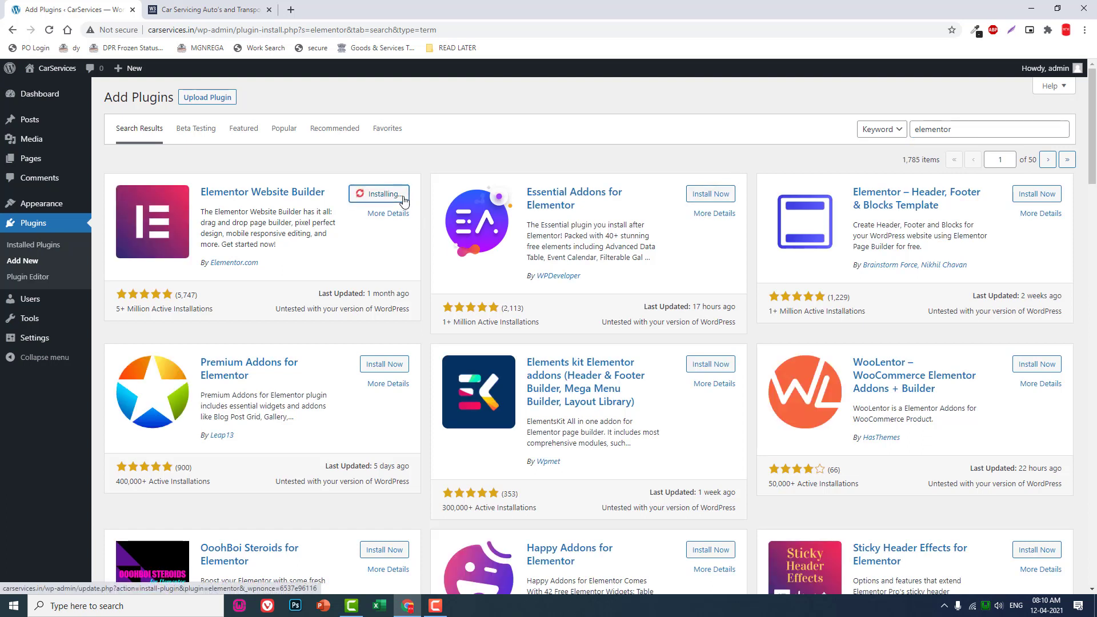
left_click(1033, 197)
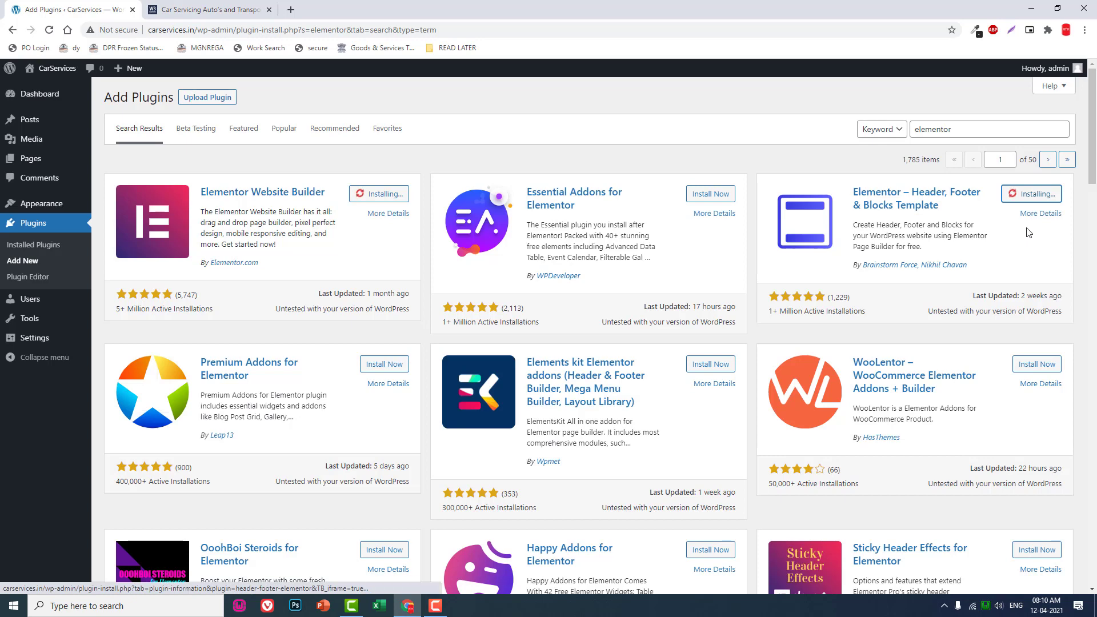
scroll(1028, 226, "down", 1)
scroll(1026, 231, "down", 4)
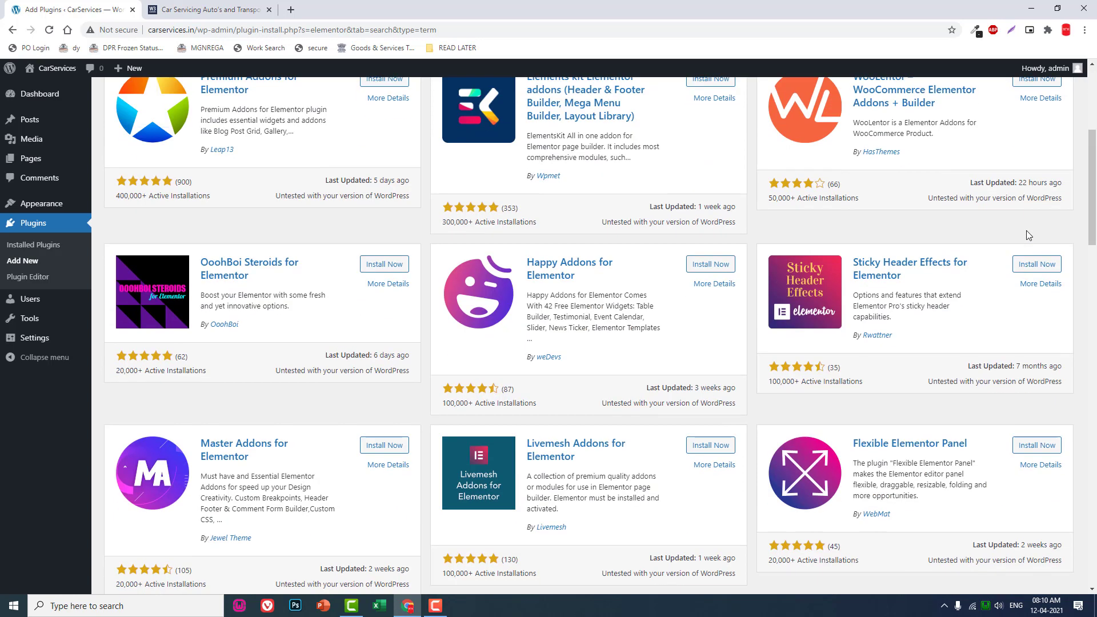
left_click(1031, 269)
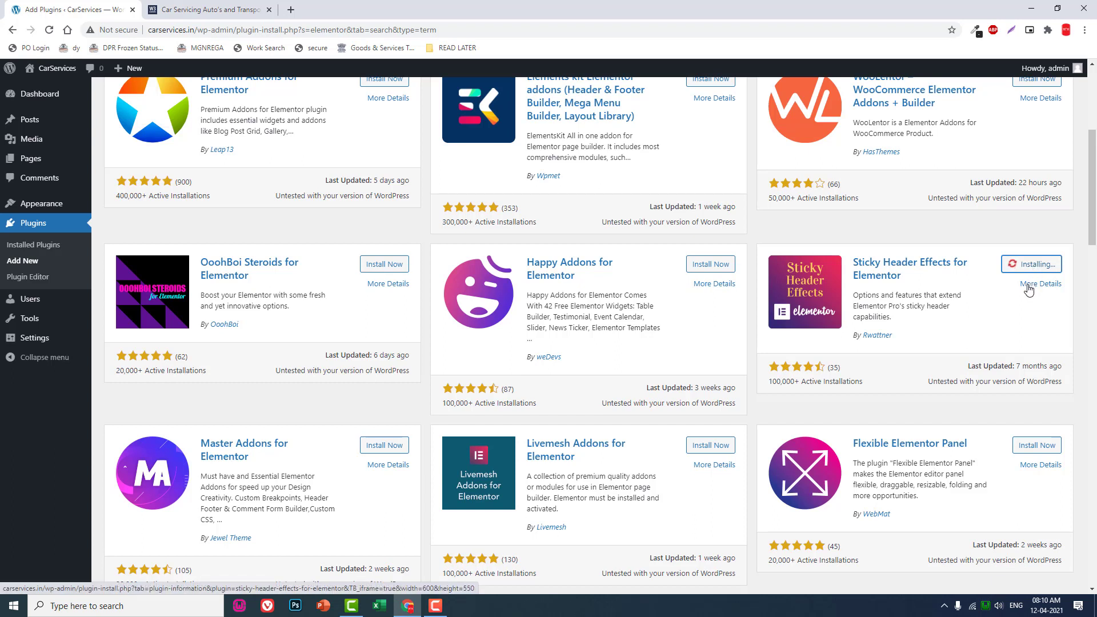
- Find Sina Extension for Elementor further down the results and install it
scroll(1030, 288, "up", 3)
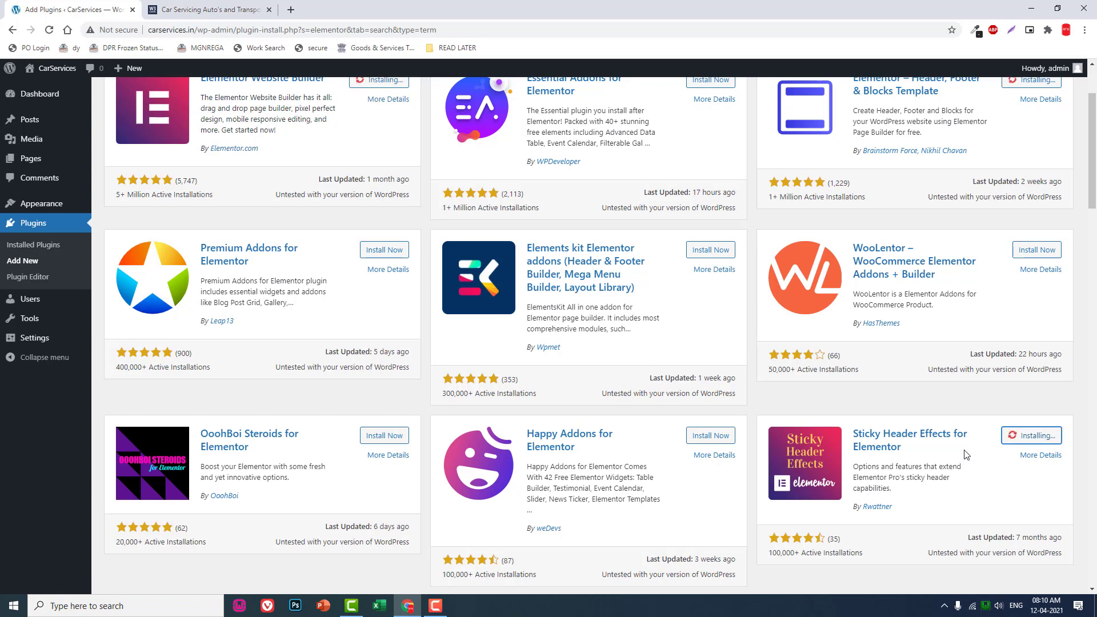
scroll(964, 454, "down", 4)
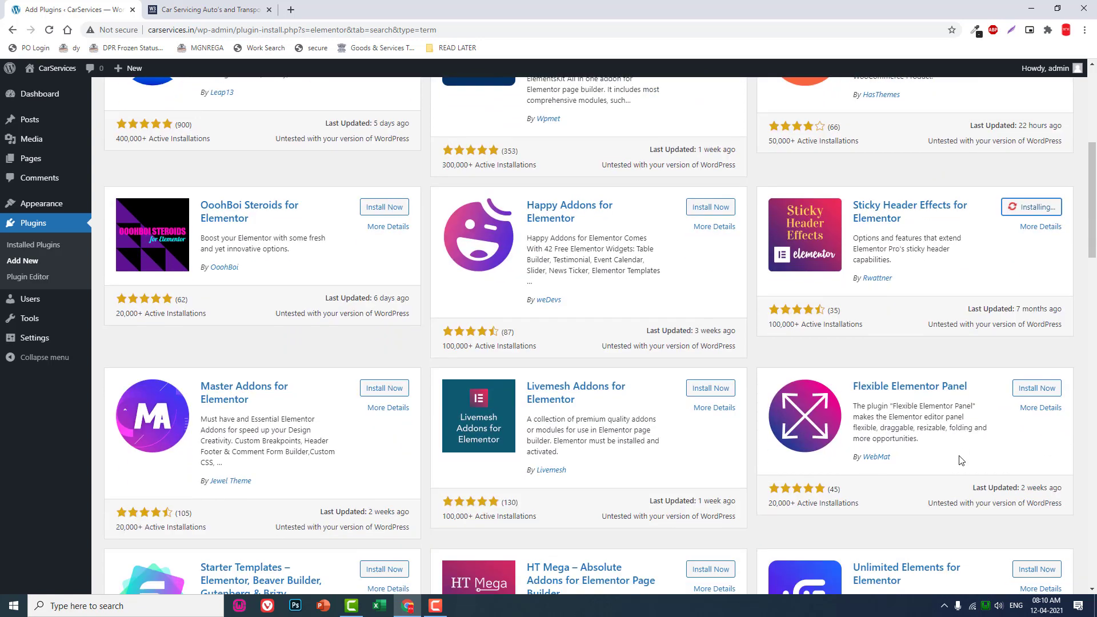
scroll(962, 460, "down", 4)
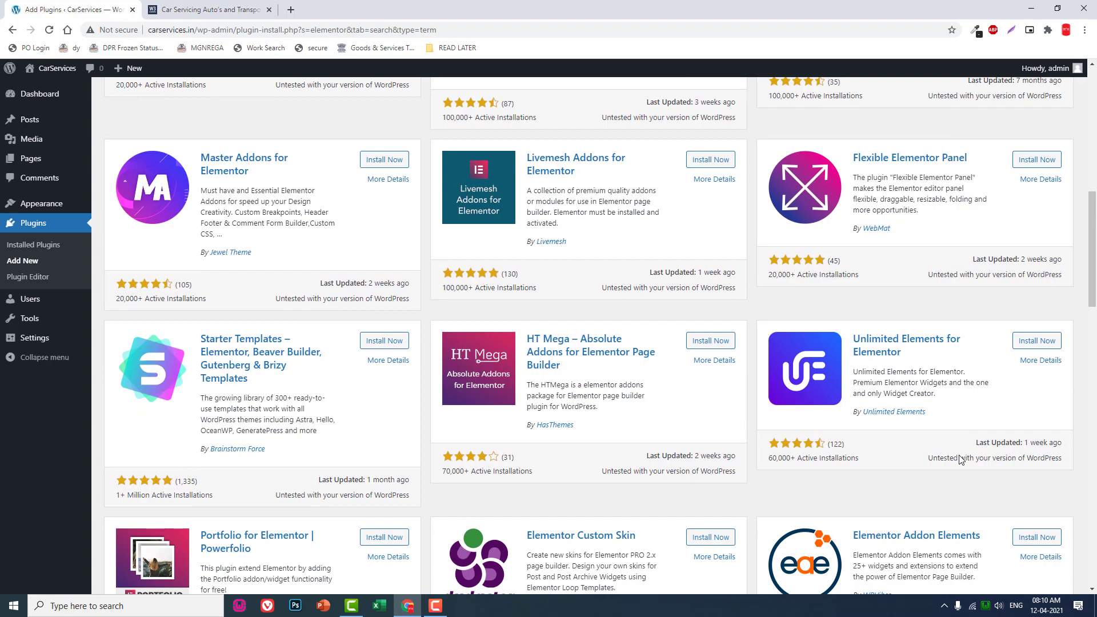
scroll(962, 459, "down", 6)
scroll(961, 460, "down", 1)
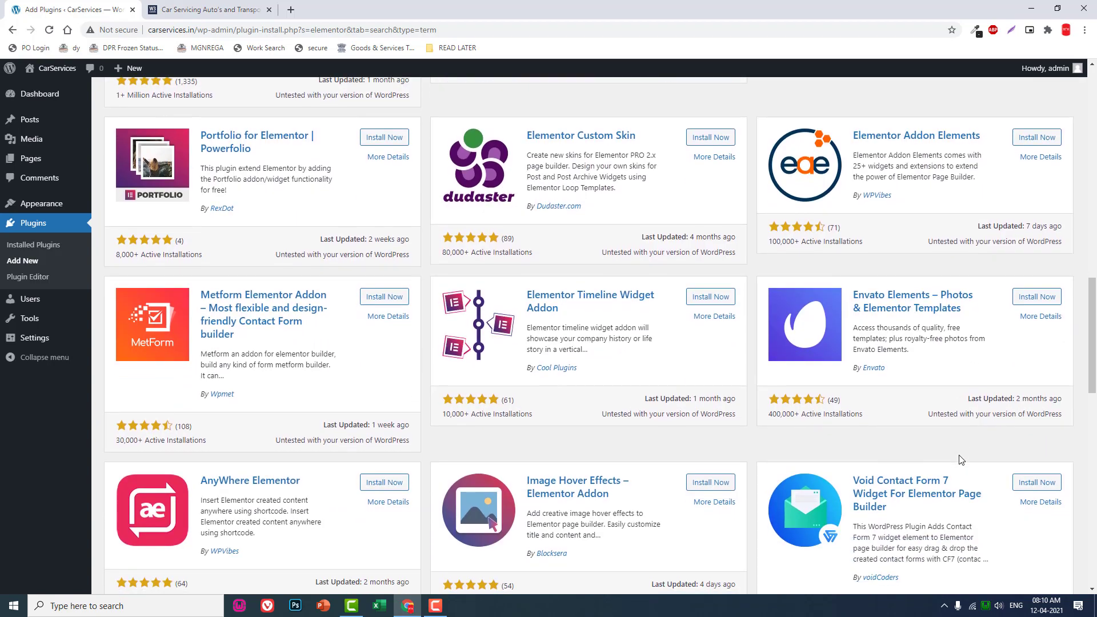
scroll(961, 460, "down", 7)
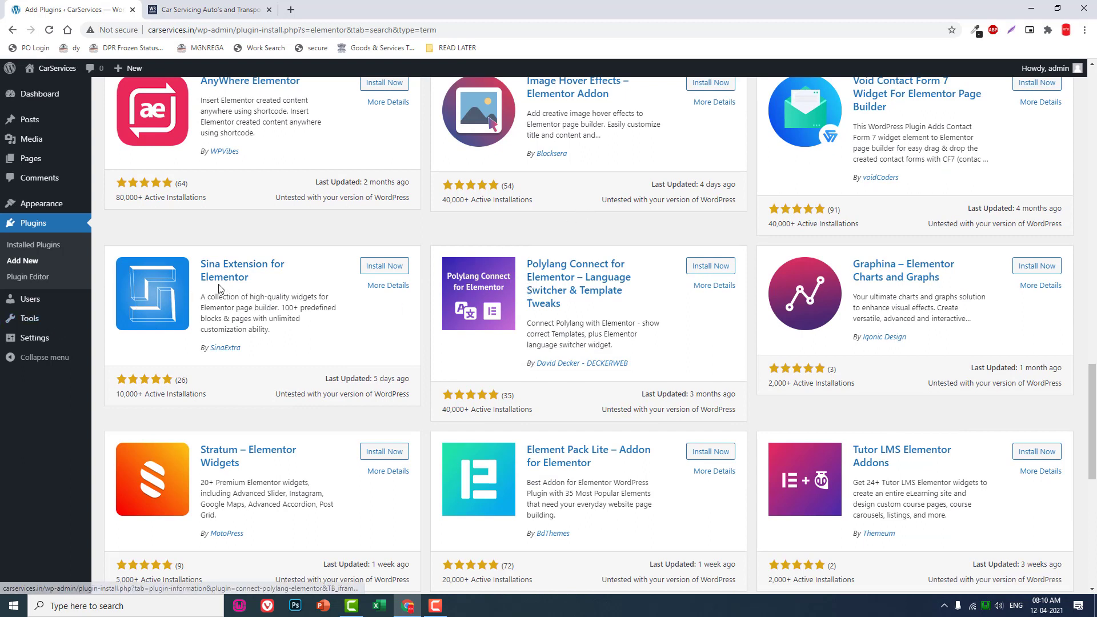
left_click(384, 267)
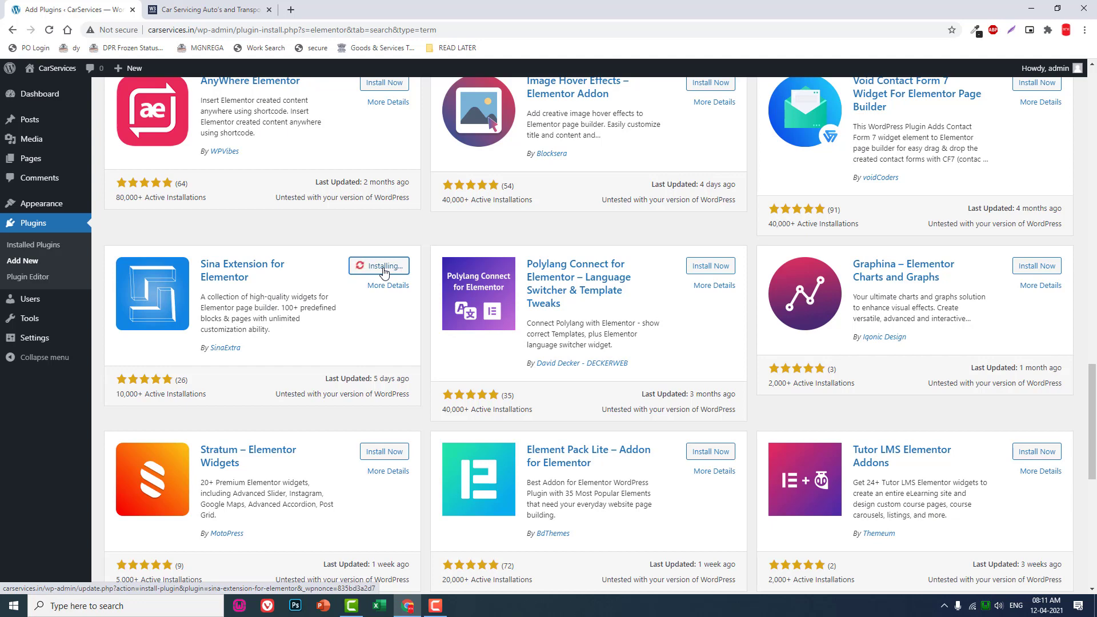
- Look over the Car Servicing reference site in the other browser tab
scroll(394, 308, "down", 4)
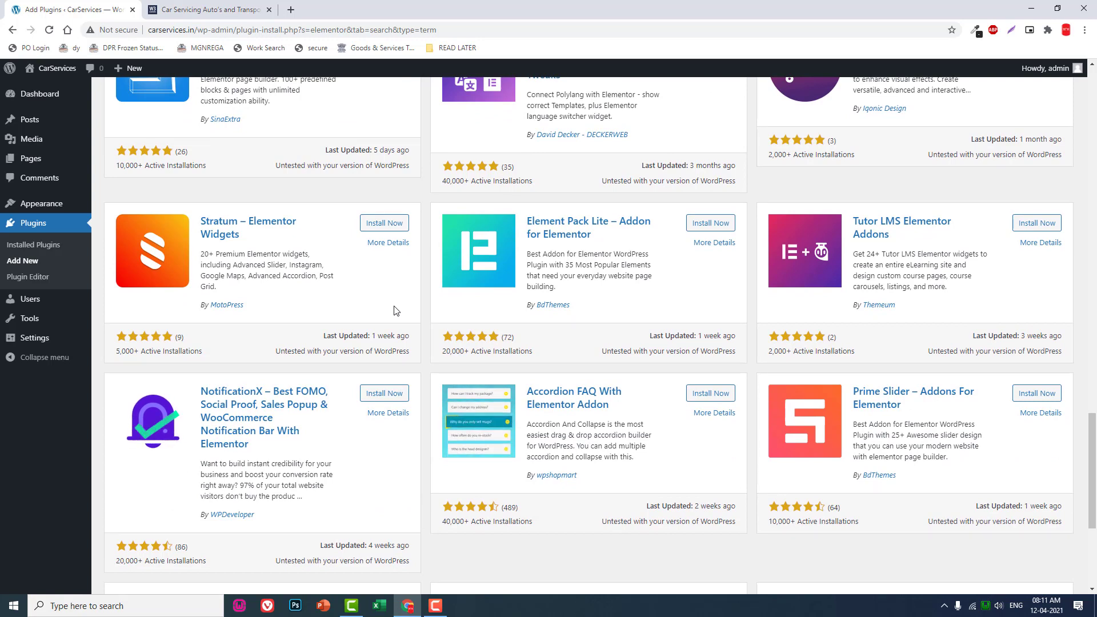
left_click(177, 5)
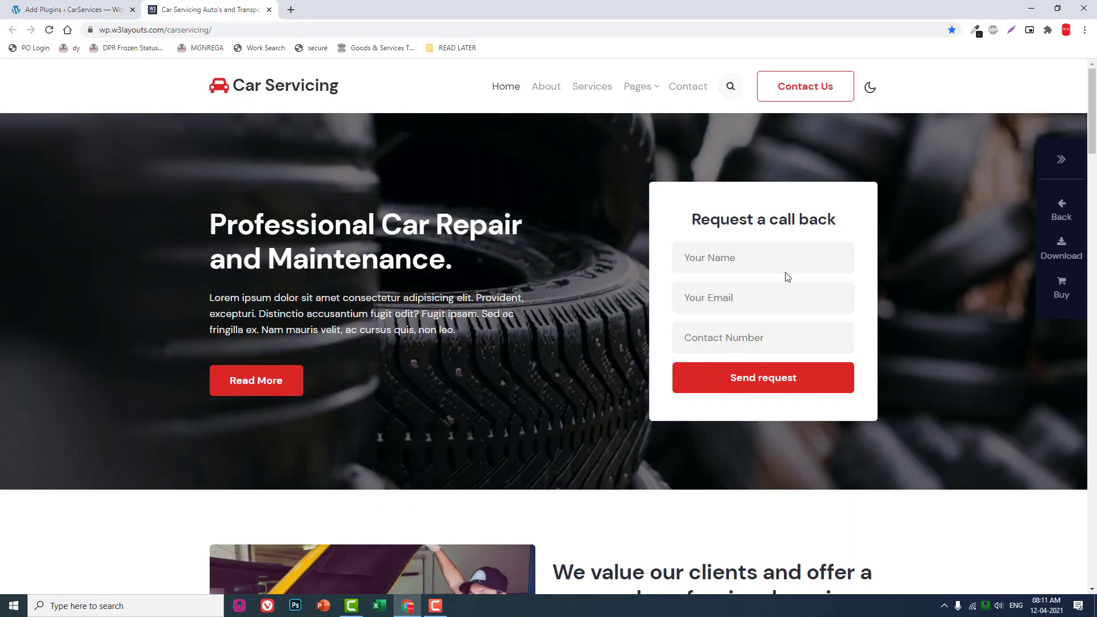
left_click(787, 306)
- Back on the 'elementor' results, install the Metform Elementor Addon
left_click(75, 9)
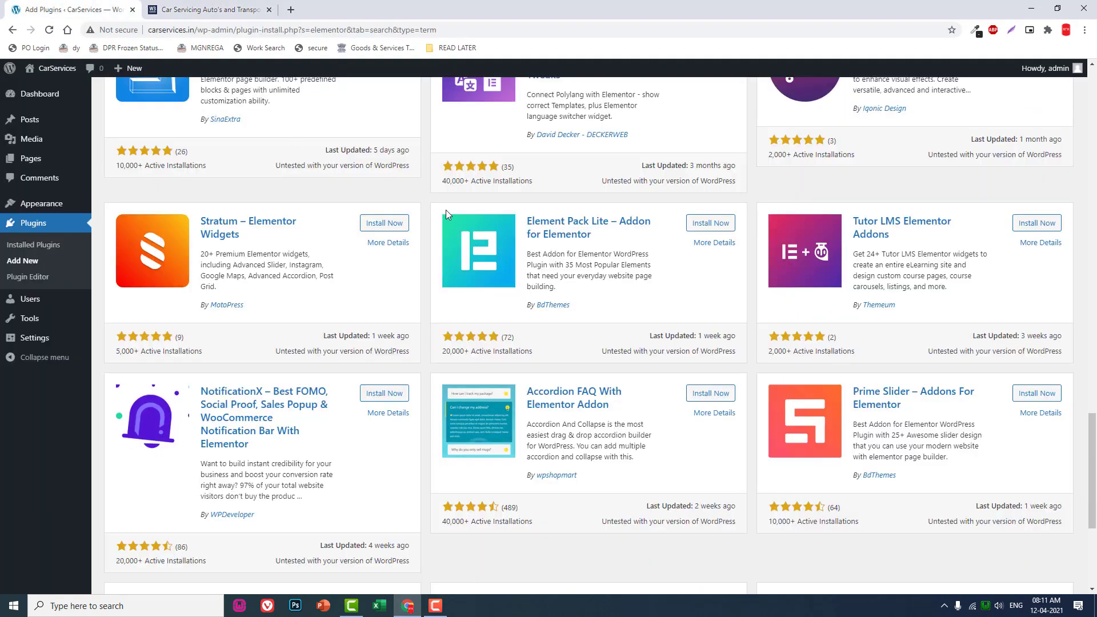
scroll(445, 215, "down", 5)
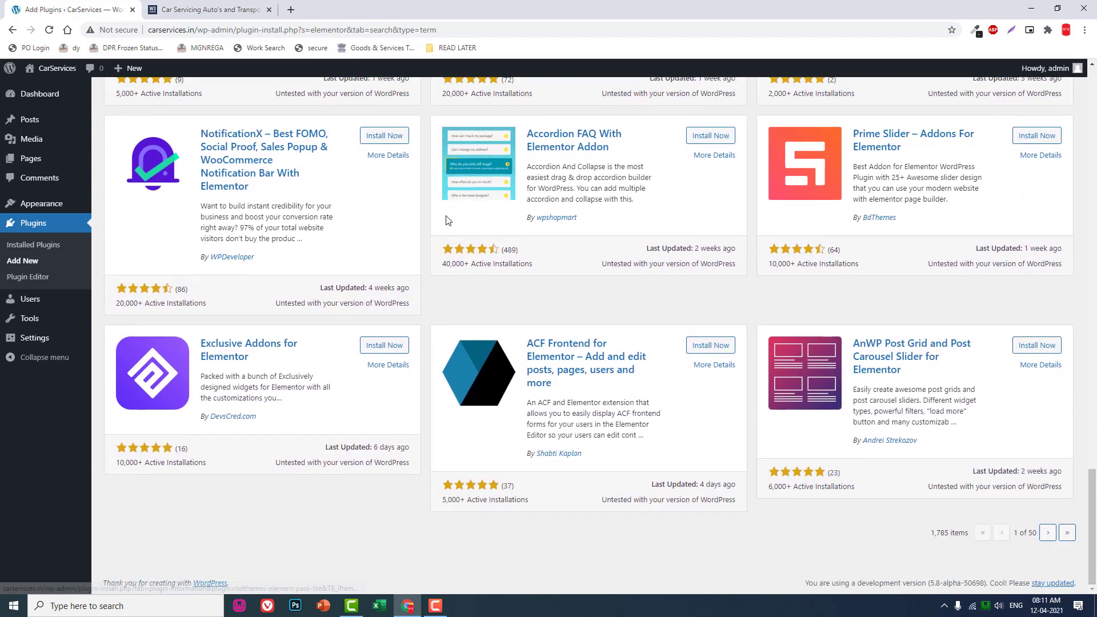
scroll(447, 220, "up", 9)
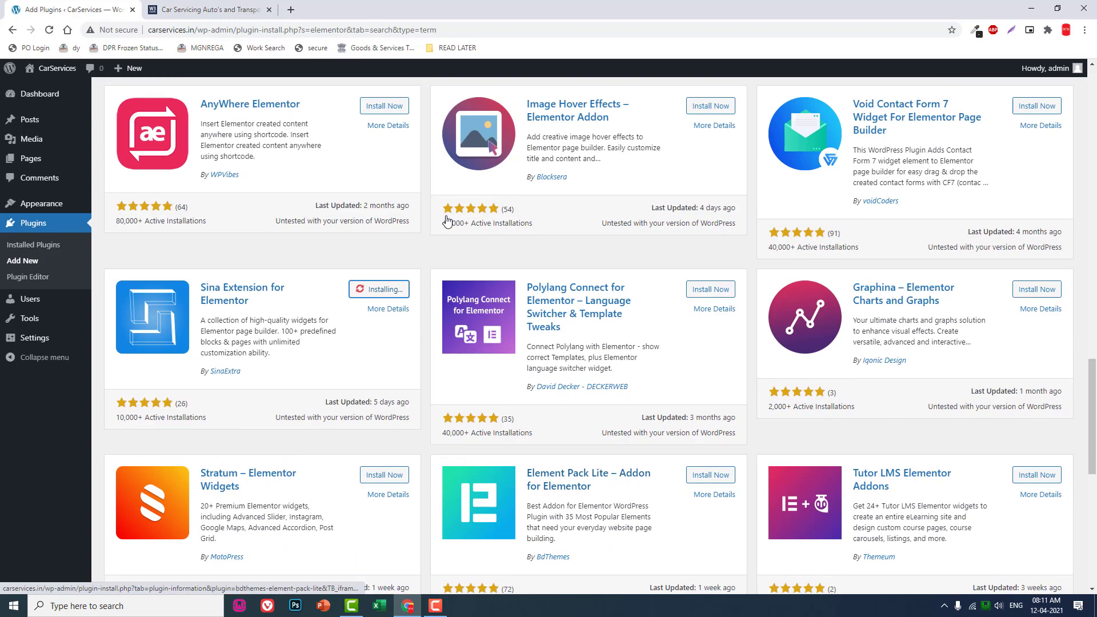
scroll(447, 220, "up", 5)
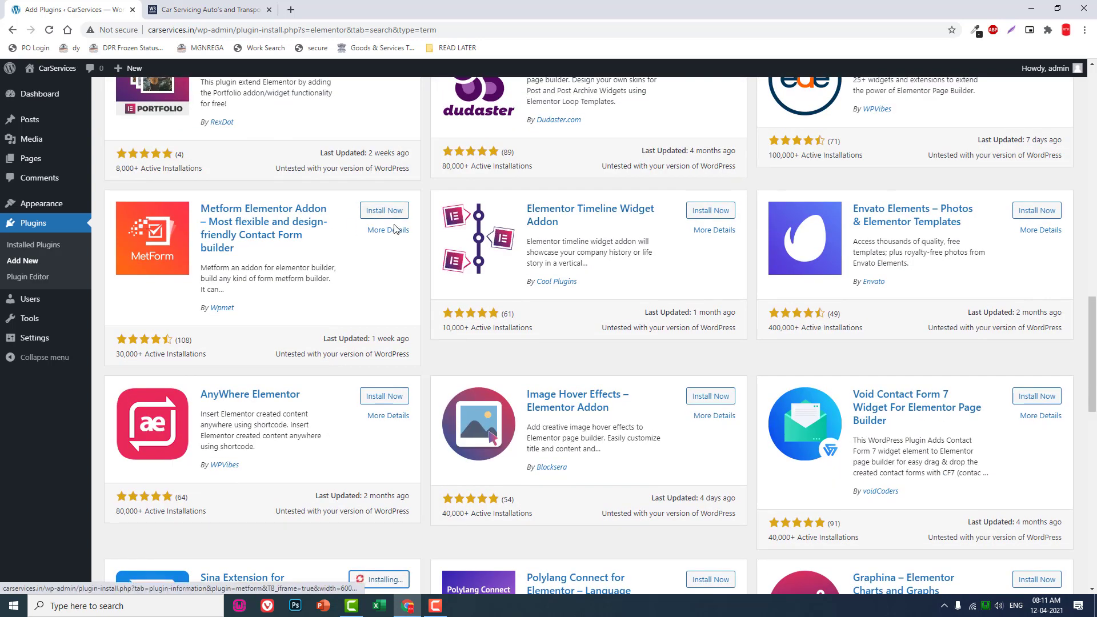
scroll(365, 245, "up", 1)
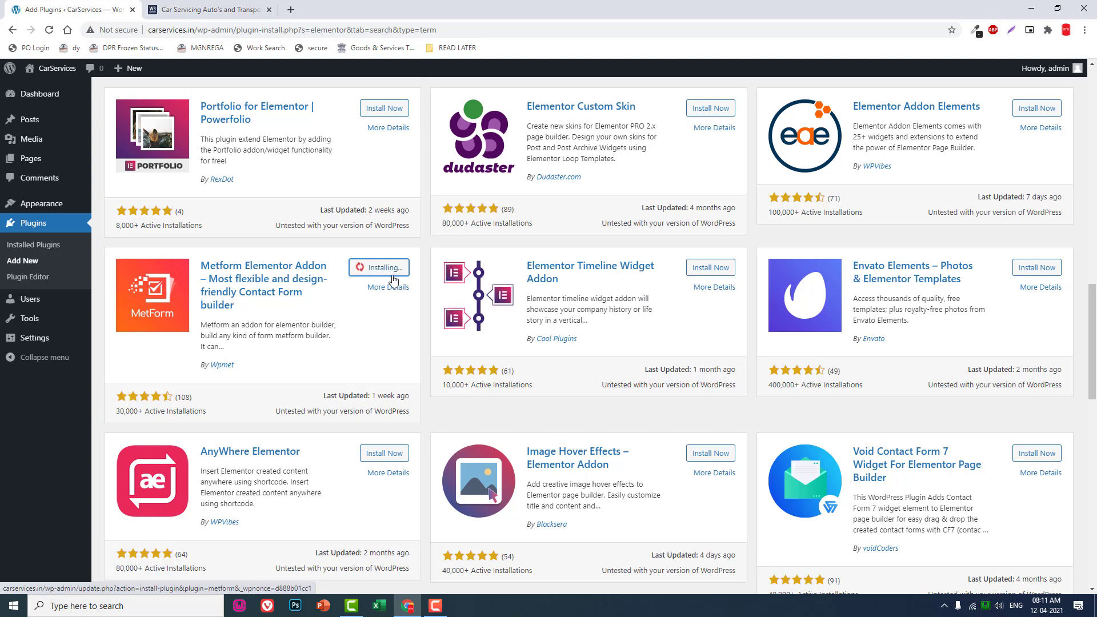
left_click(177, 6)
- Scroll through the results while the Metform and Sina Extension installs run
left_click(69, 9)
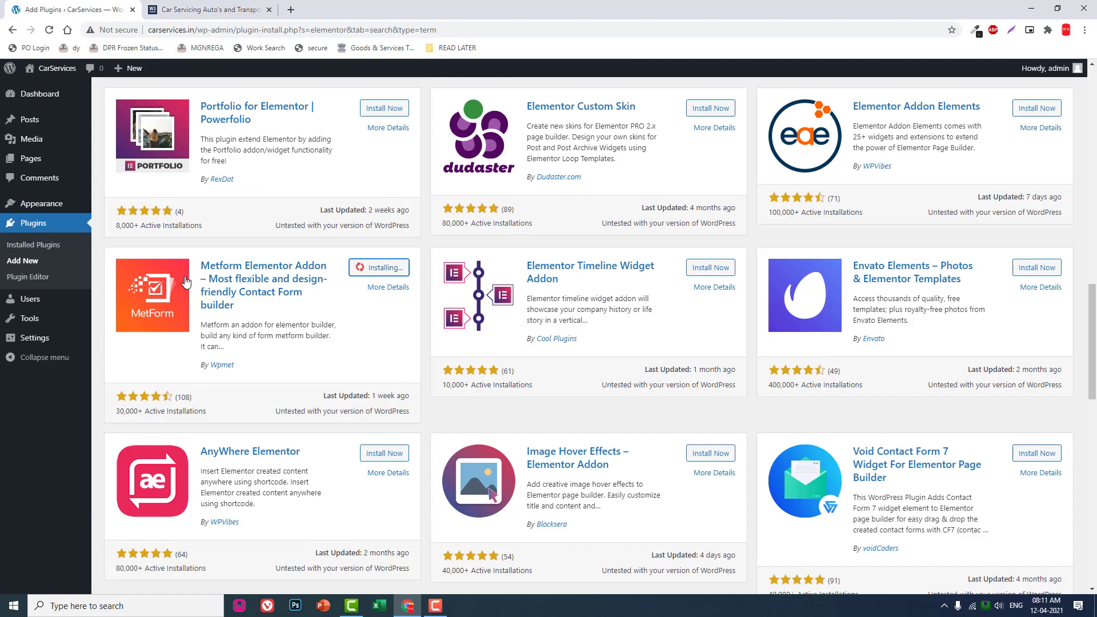
scroll(200, 301, "up", 5)
scroll(200, 301, "up", 12)
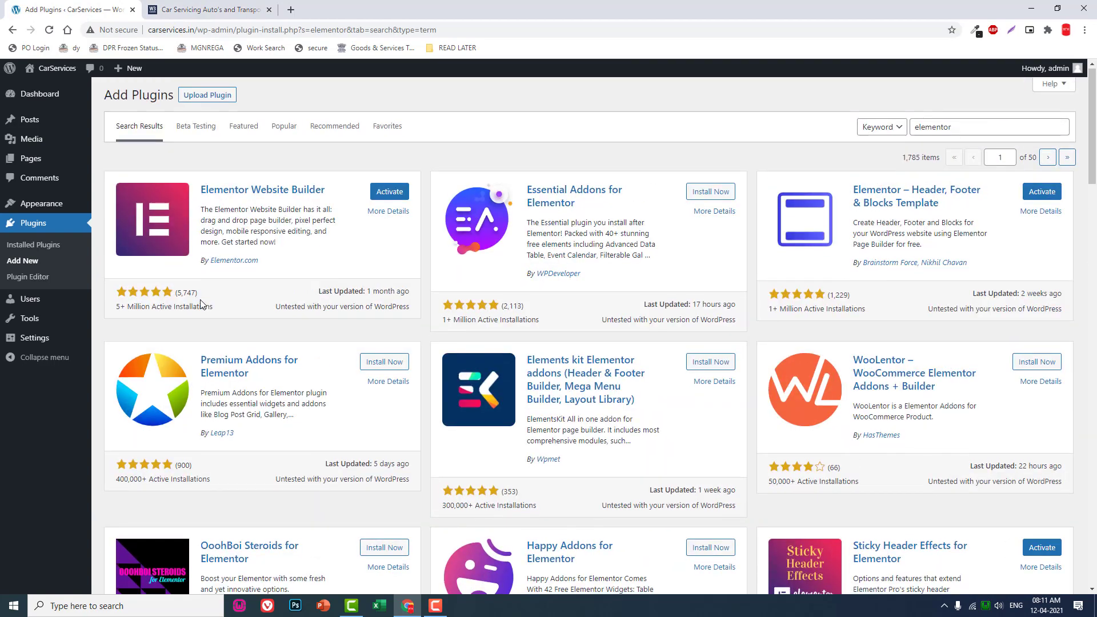
scroll(200, 300, "down", 7)
scroll(200, 304, "down", 18)
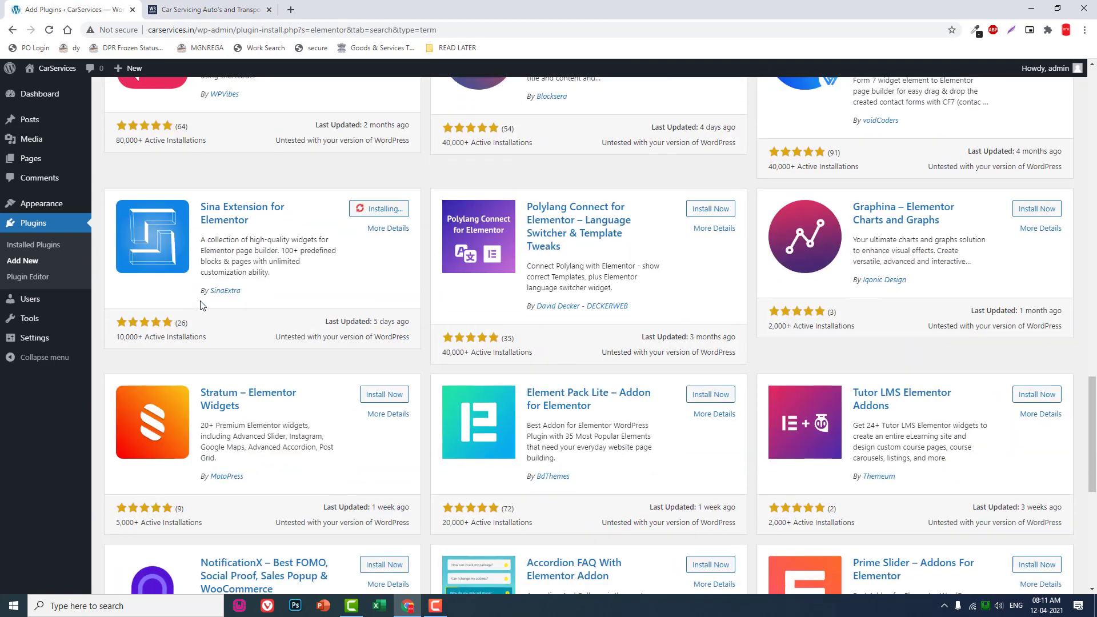
scroll(200, 300, "up", 10)
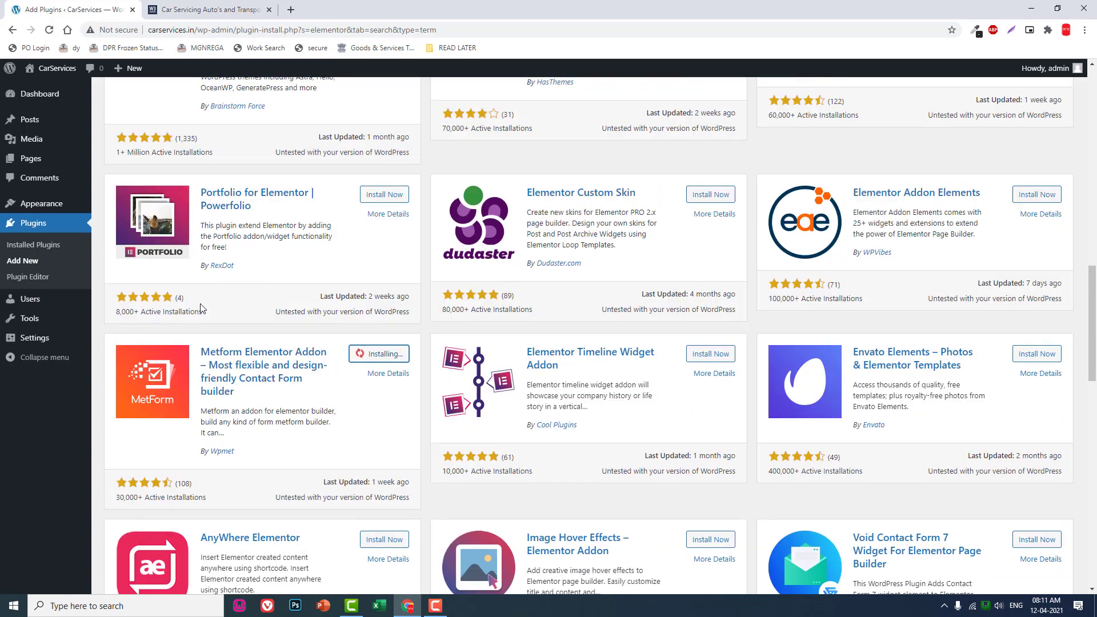
scroll(435, 294, "down", 6)
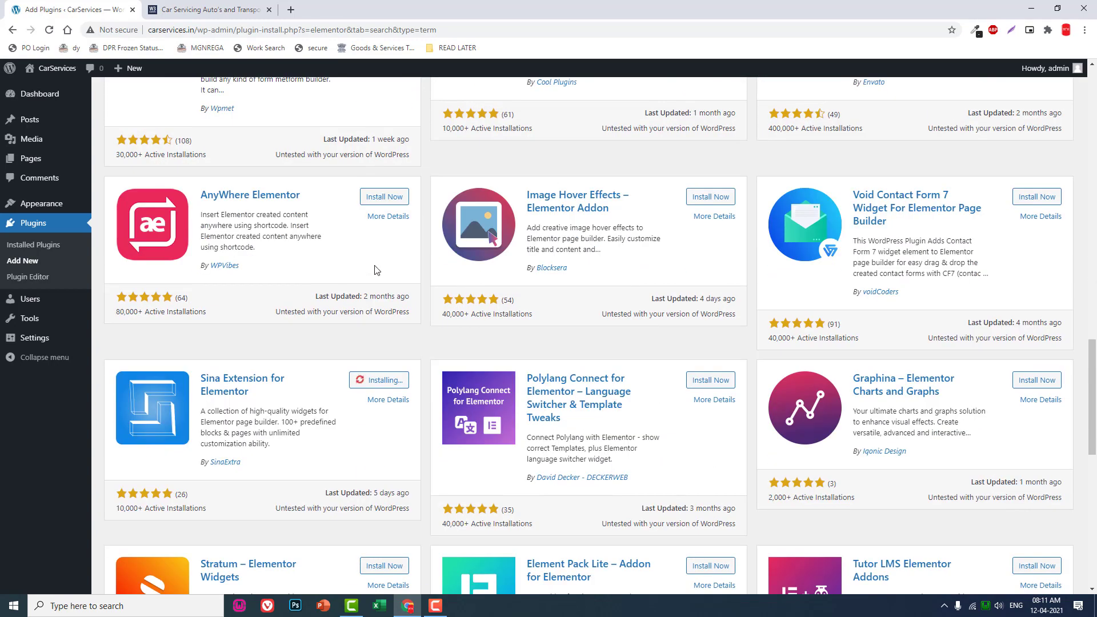
scroll(377, 270, "up", 2)
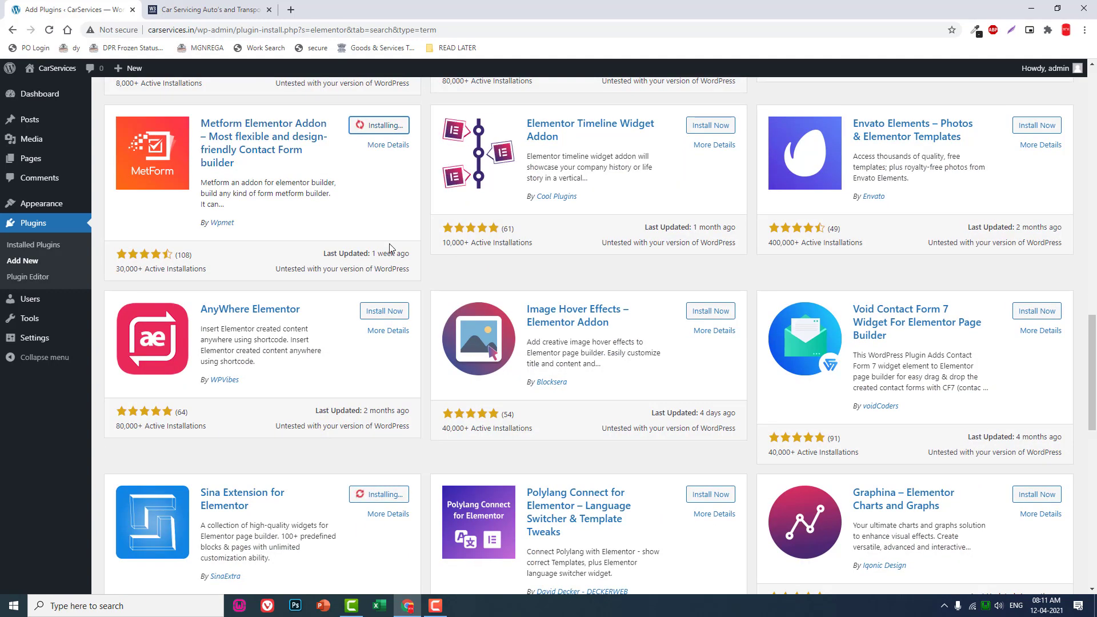
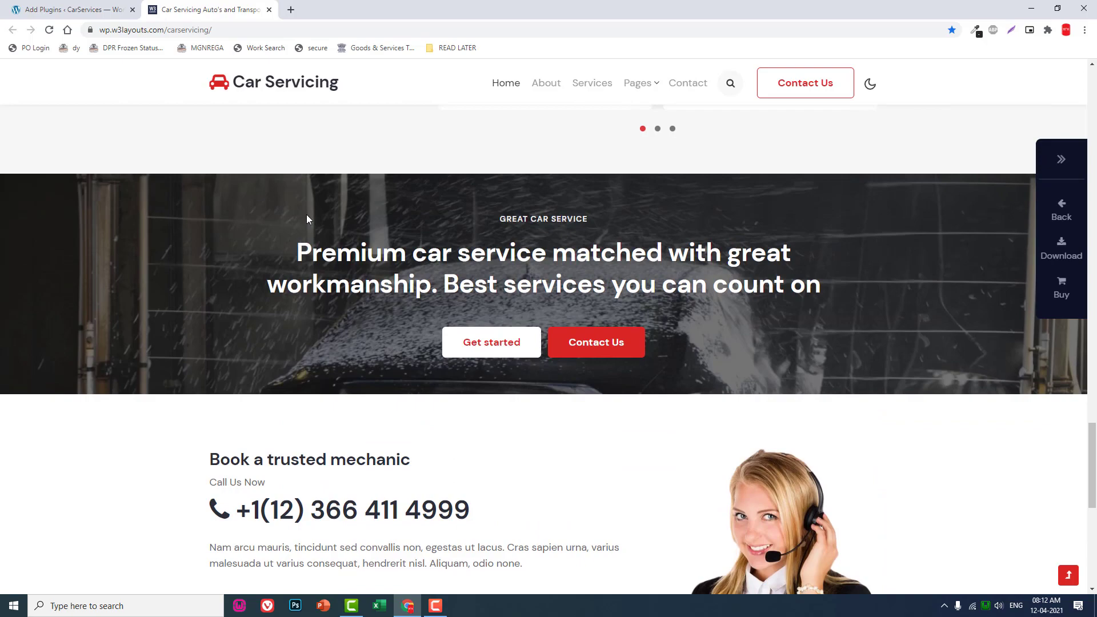
- Scroll through the Car Servicing demo homepage, then return to the WordPress plugin installer
scroll(306, 219, "up", 5)
scroll(312, 220, "up", 20)
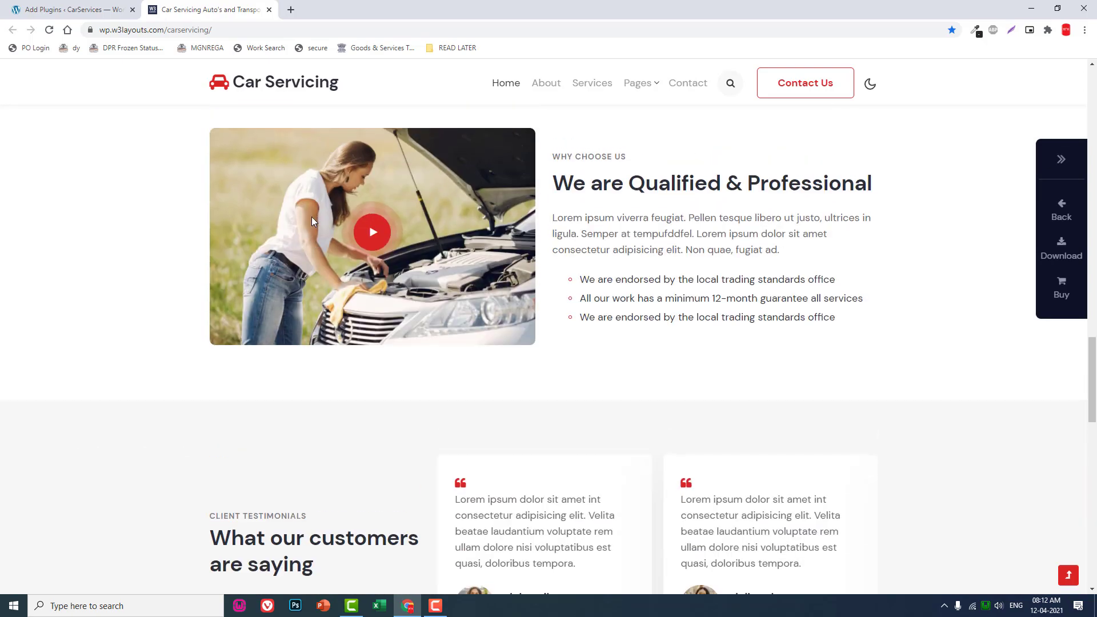
scroll(312, 223, "up", 8)
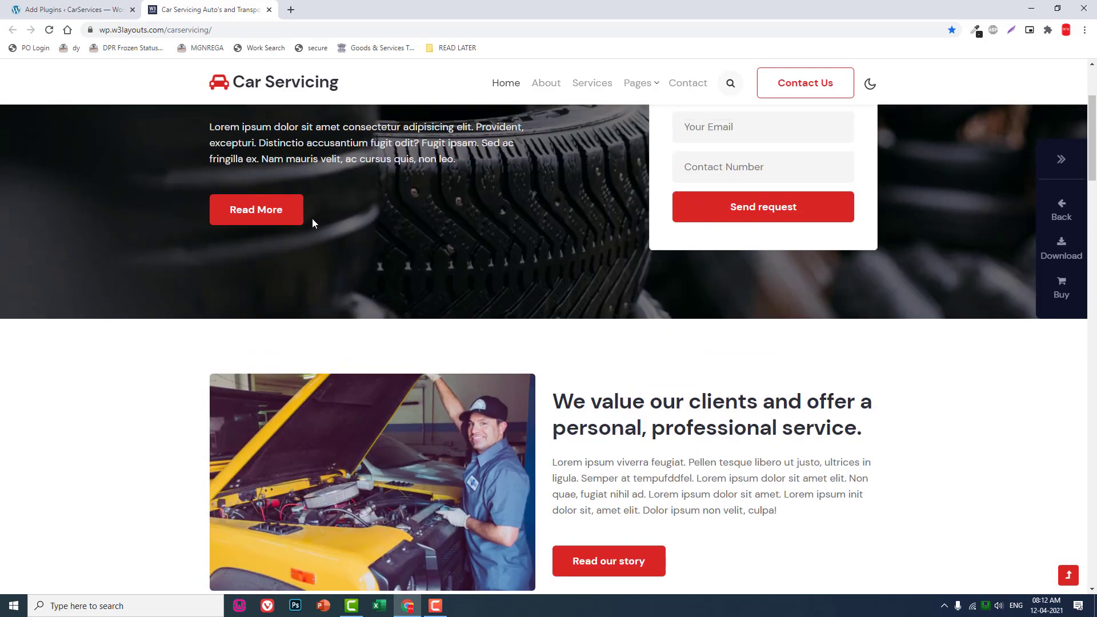
scroll(312, 223, "down", 3)
scroll(312, 223, "down", 3)
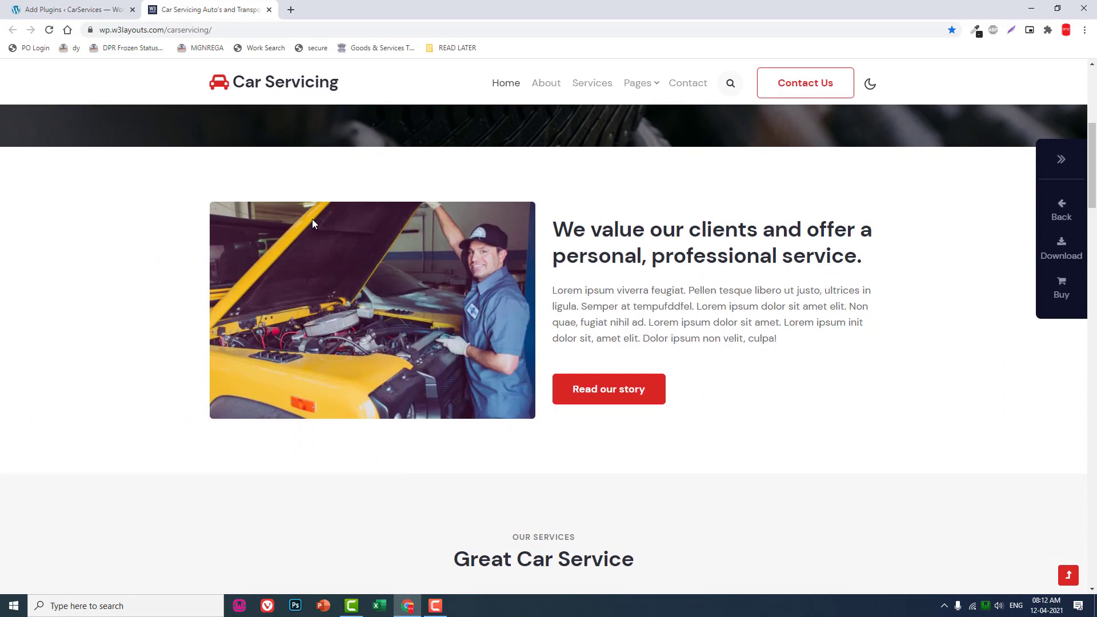
scroll(312, 223, "up", 1)
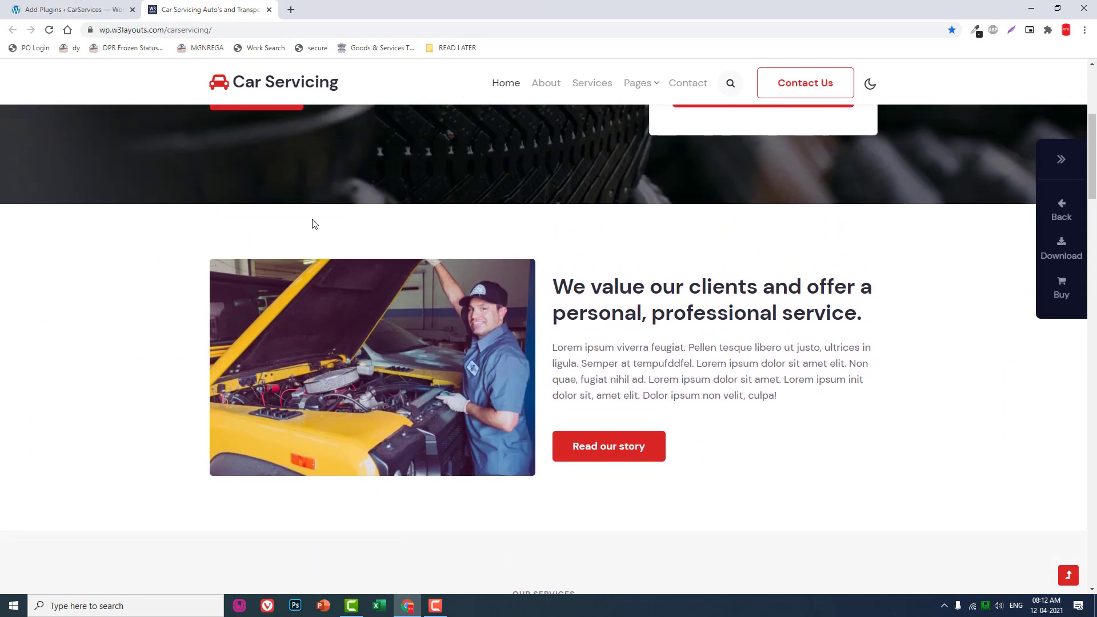
scroll(312, 223, "up", 5)
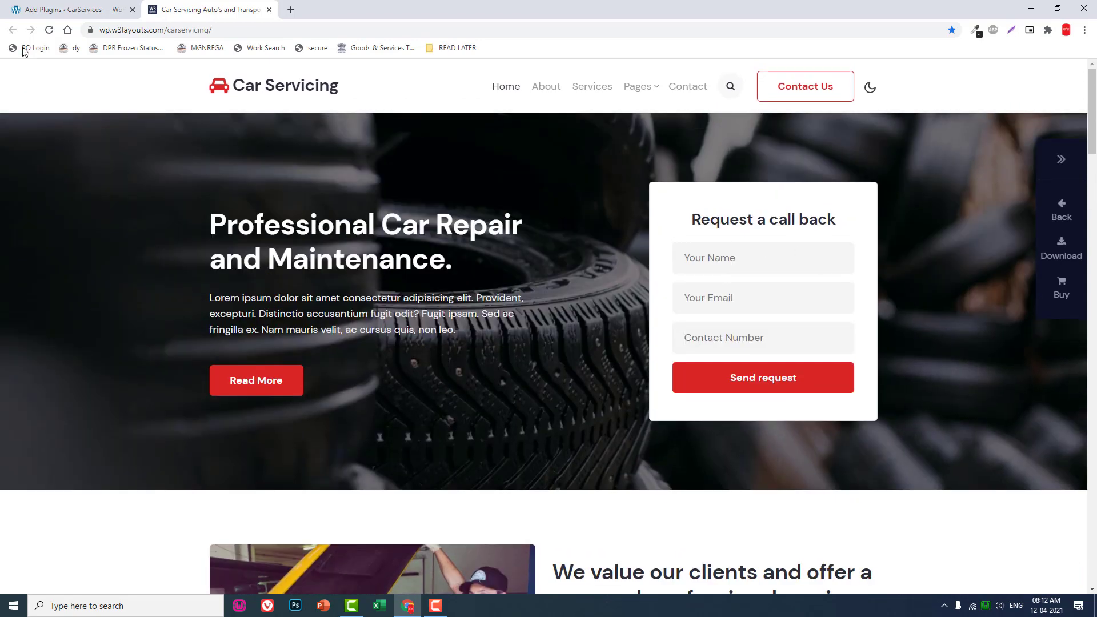
left_click(72, 9)
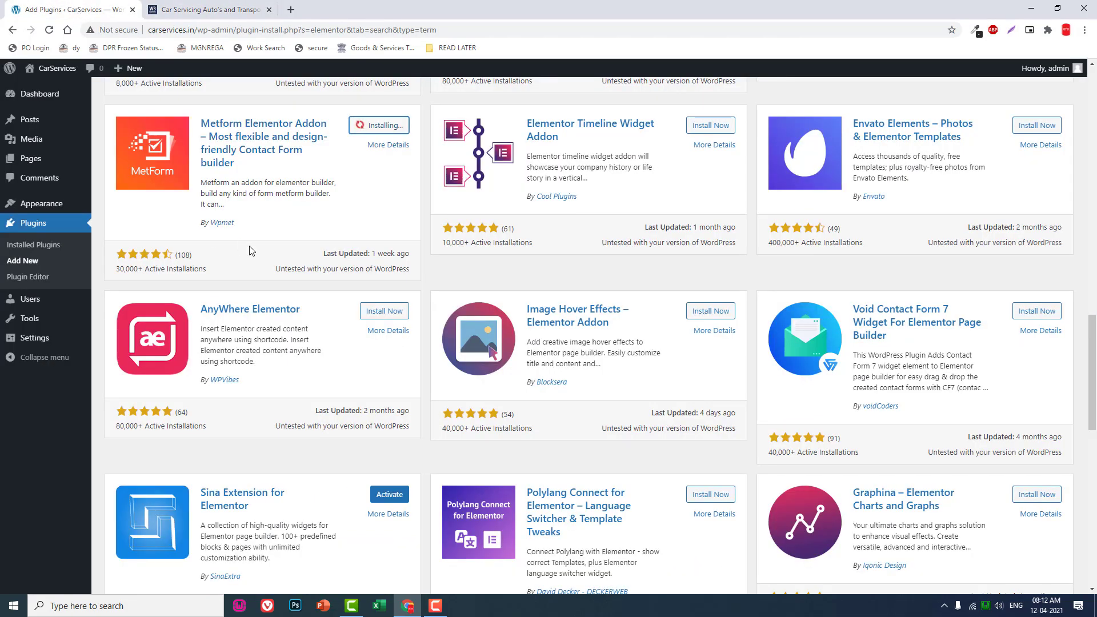
- Review the demo site's Pages submenu entries, then open WordPress's Installed Plugins list
scroll(251, 250, "down", 3)
scroll(306, 246, "up", 5)
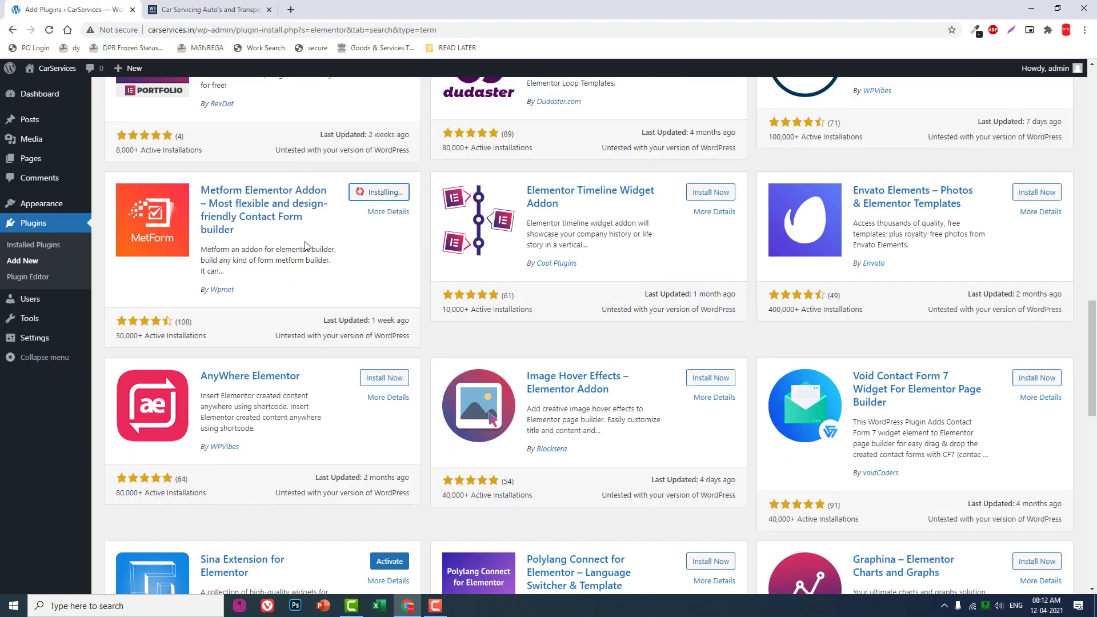
scroll(306, 246, "up", 2)
mouse_move(30, 299)
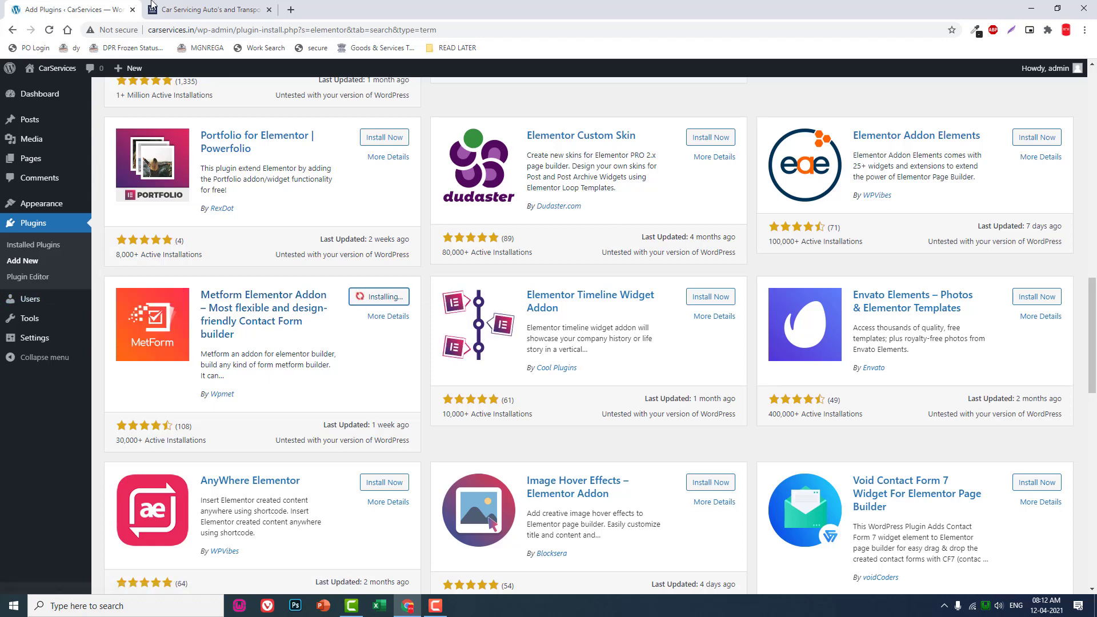
left_click(171, 9)
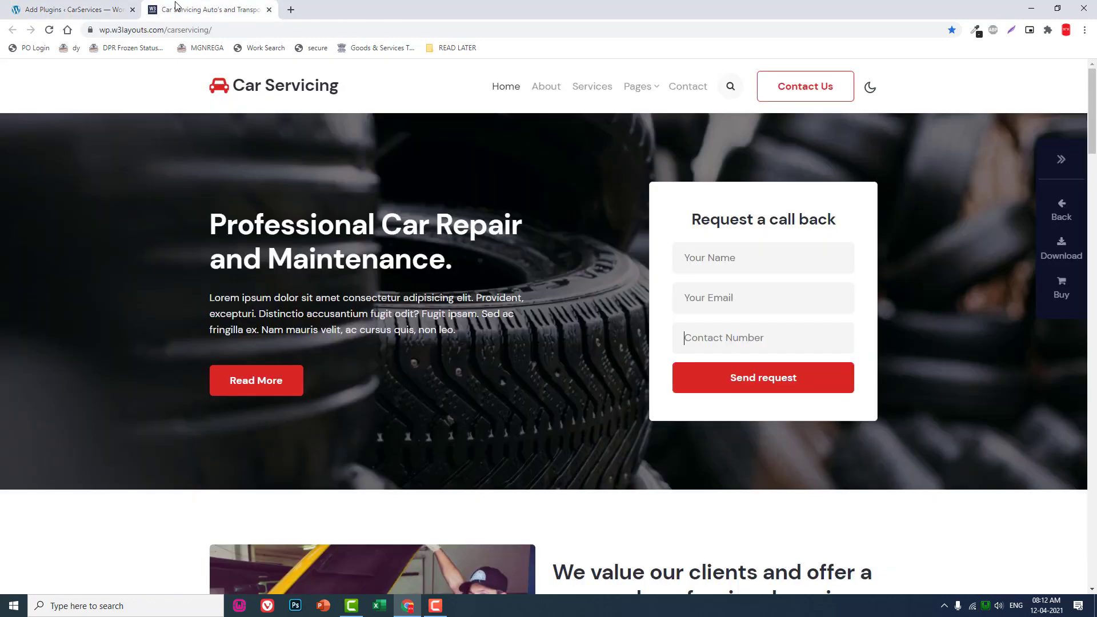
left_click(648, 91)
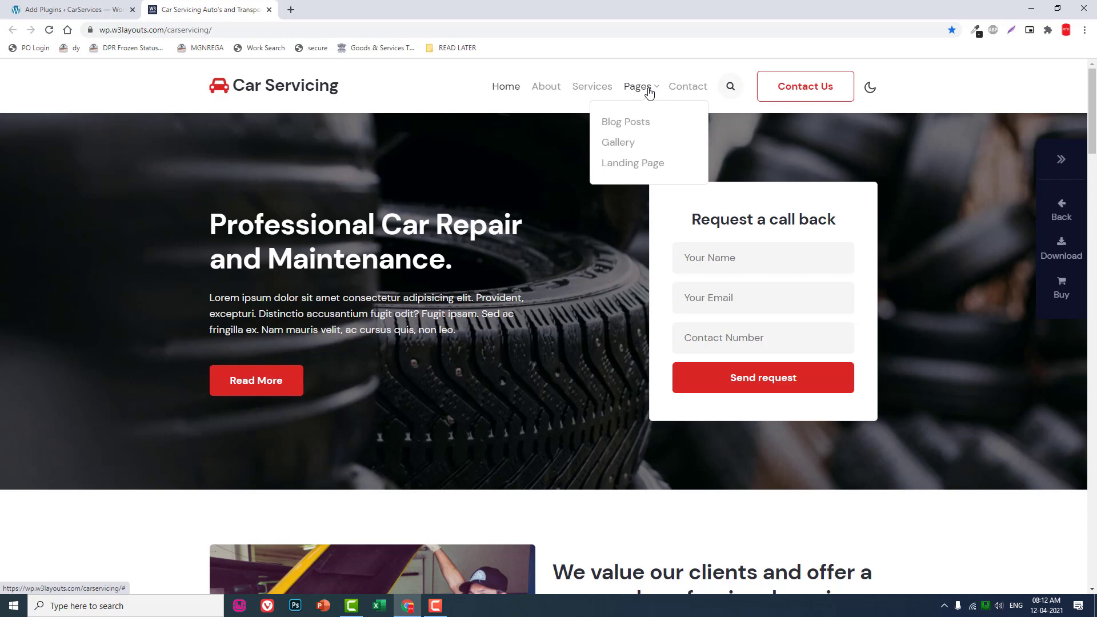
left_click(649, 91)
left_click(48, 4)
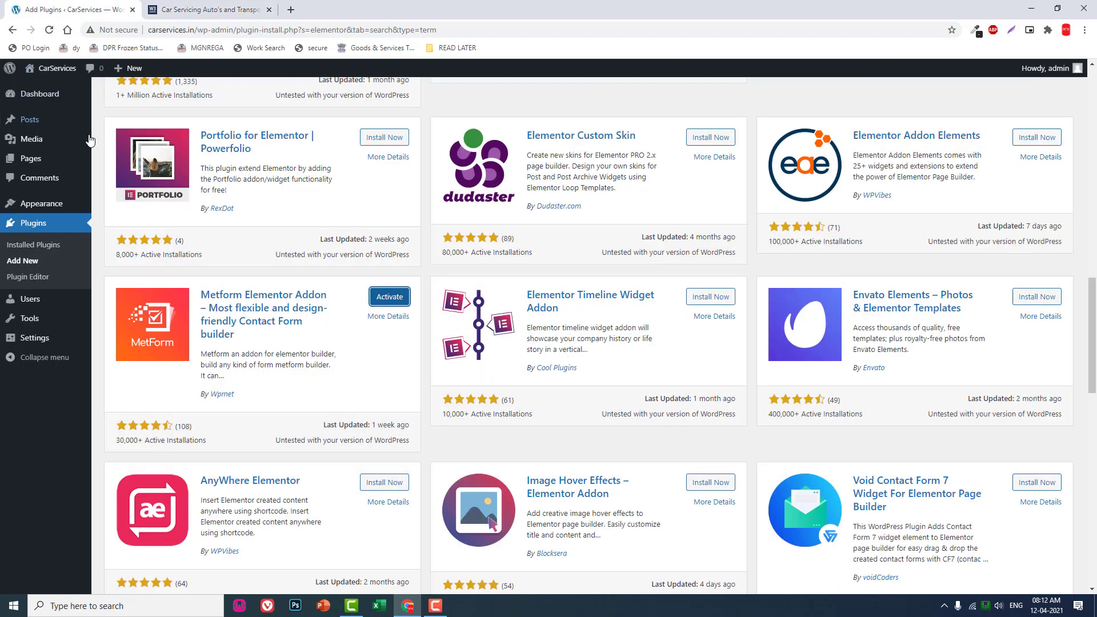
left_click(43, 247)
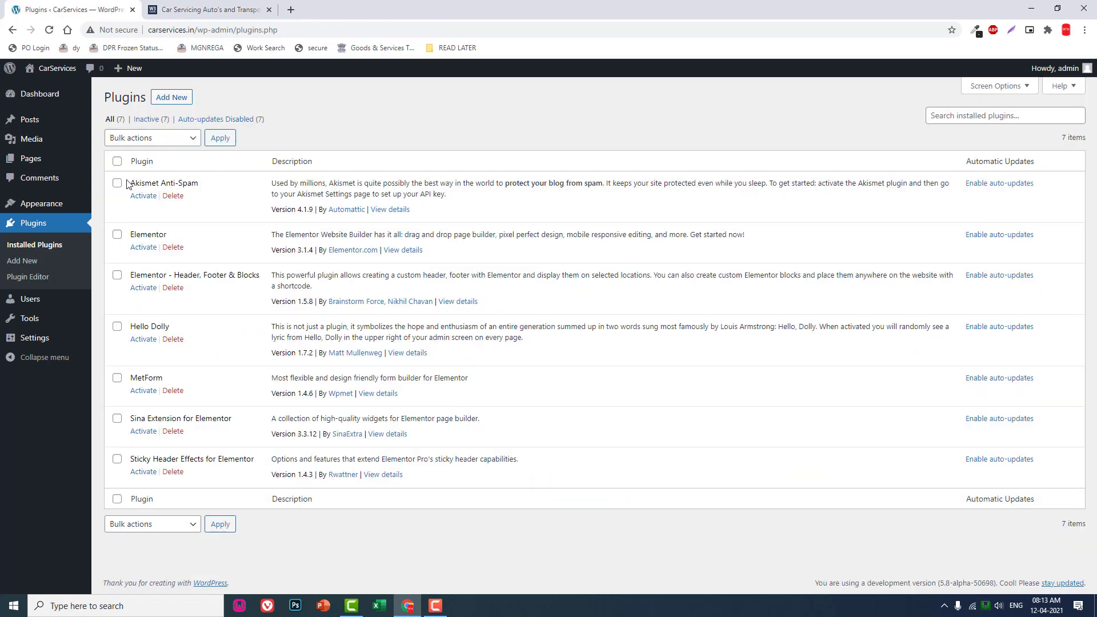
- Delete the Akismet Anti-Spam and Hello Dolly plugins
left_click(173, 195)
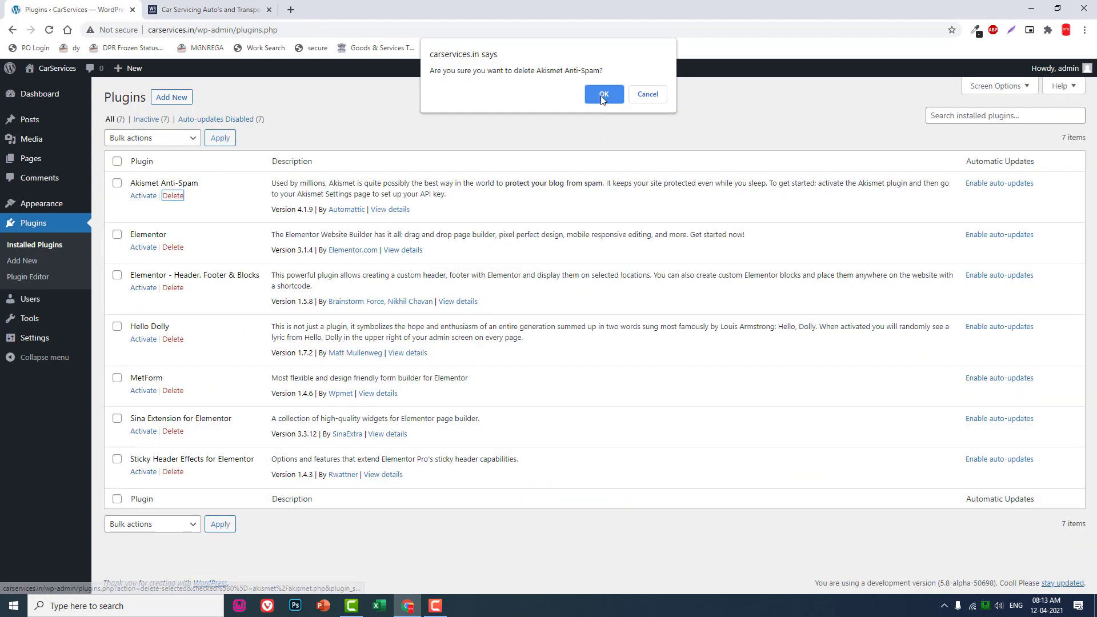
left_click(602, 99)
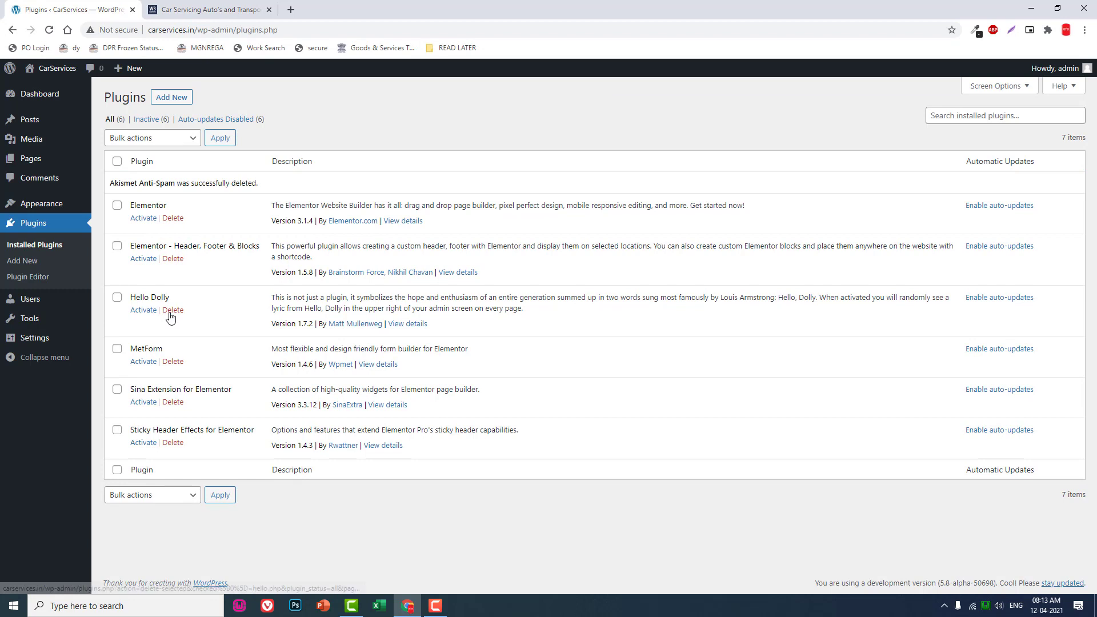
left_click(173, 310)
left_click(602, 96)
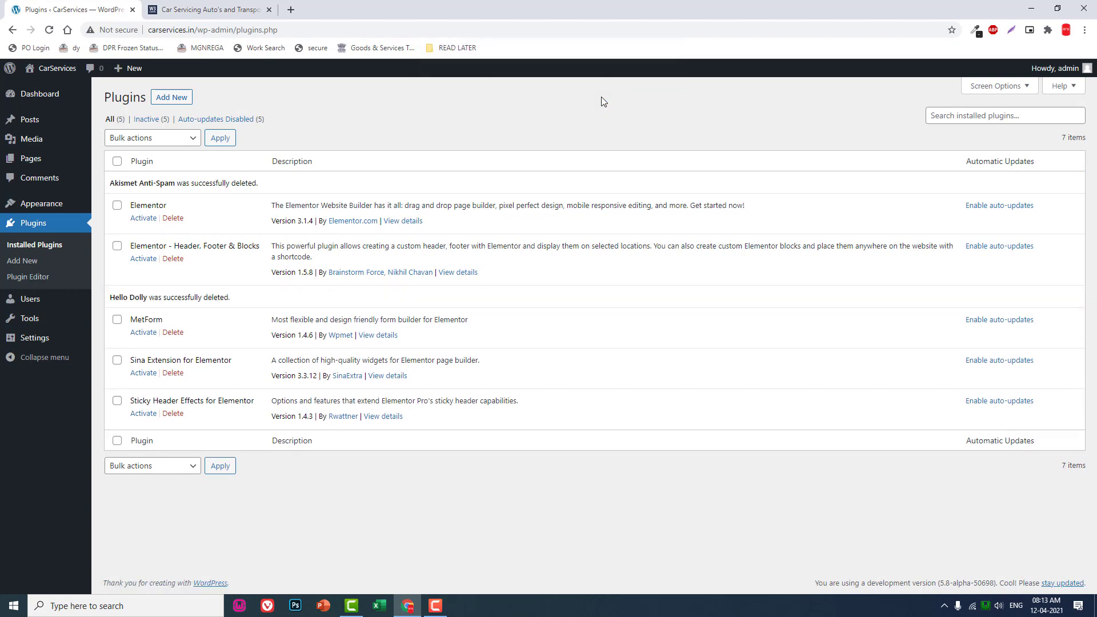
- Select all remaining plugins and bulk-activate them
left_click(117, 161)
left_click(173, 143)
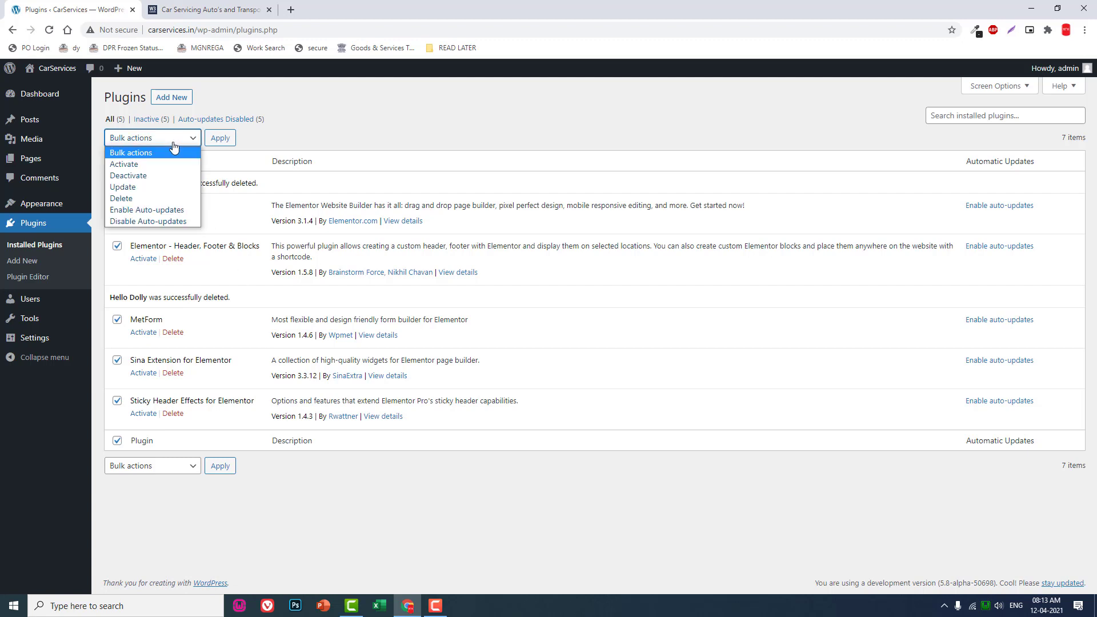
left_click(125, 164)
left_click(225, 140)
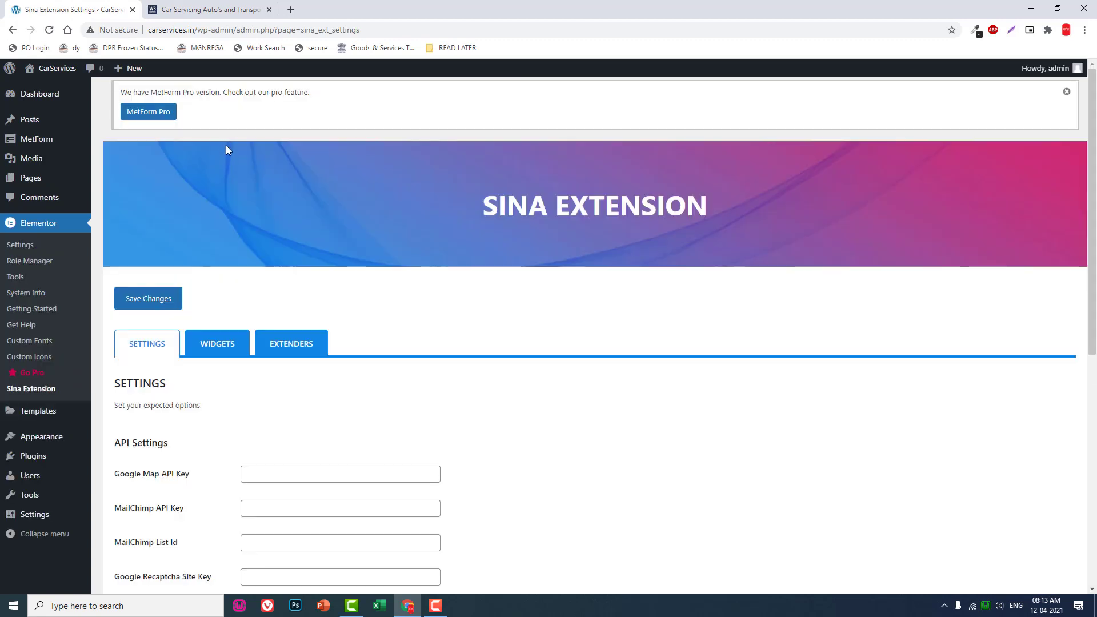
- Open the Sina Extension Widgets tab and scroll through the Basic and Advanced widget toggles
scroll(225, 154, "down", 4)
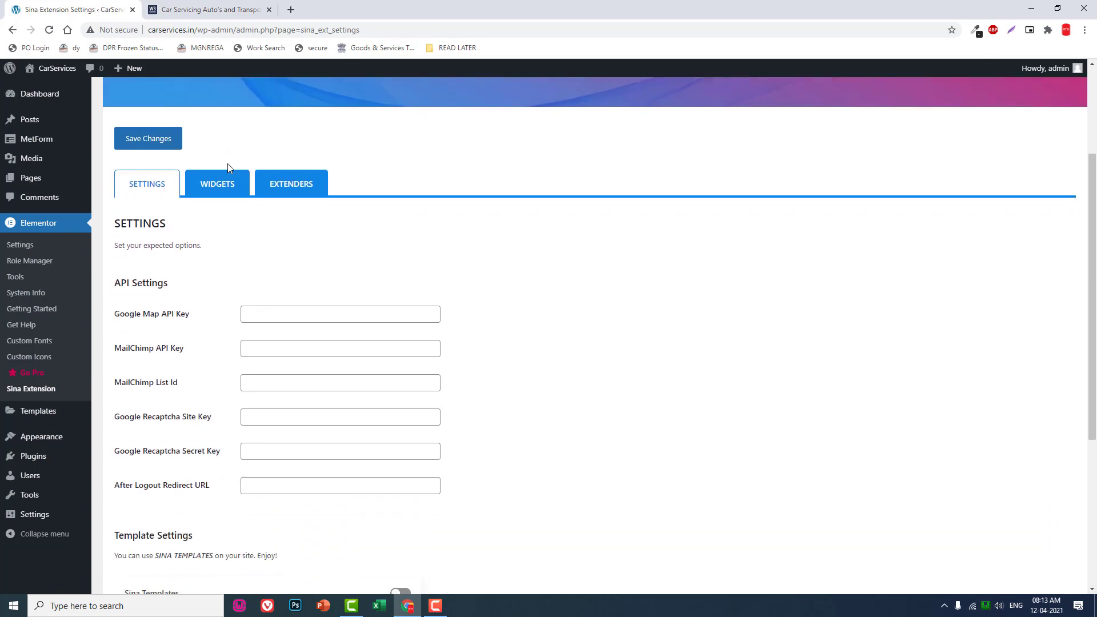
scroll(227, 170, "up", 3)
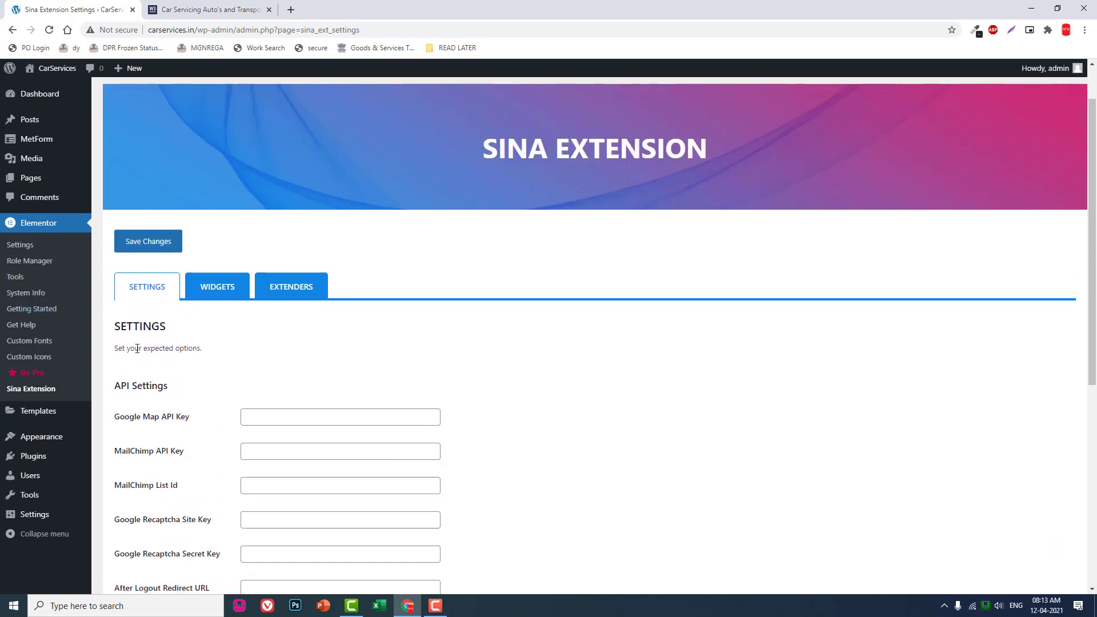
left_click(212, 287)
scroll(225, 301, "down", 4)
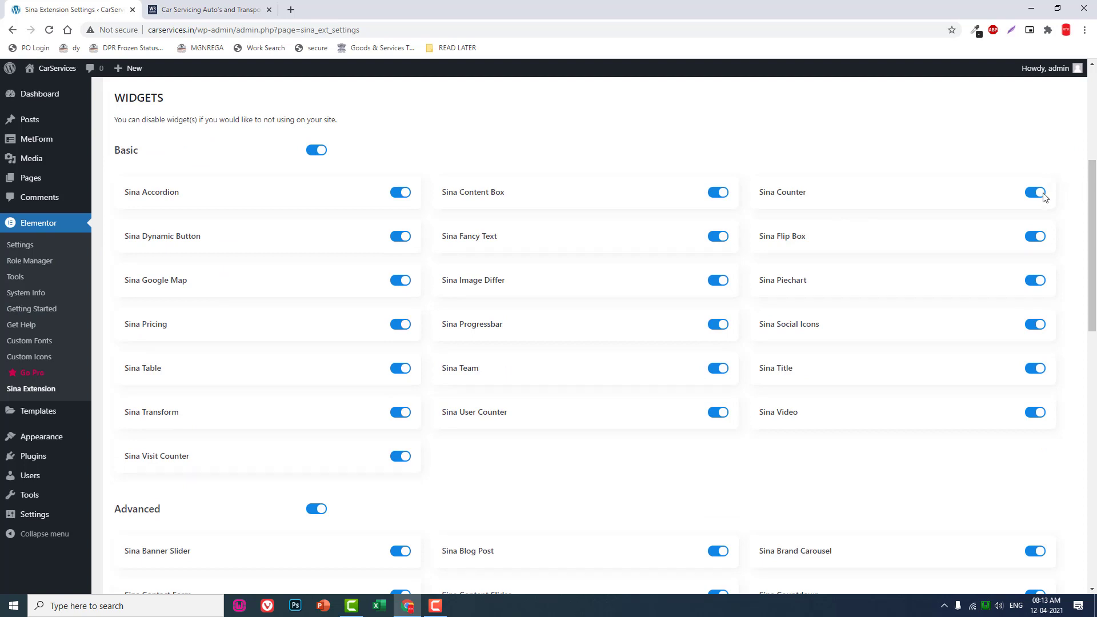
scroll(425, 366, "down", 5)
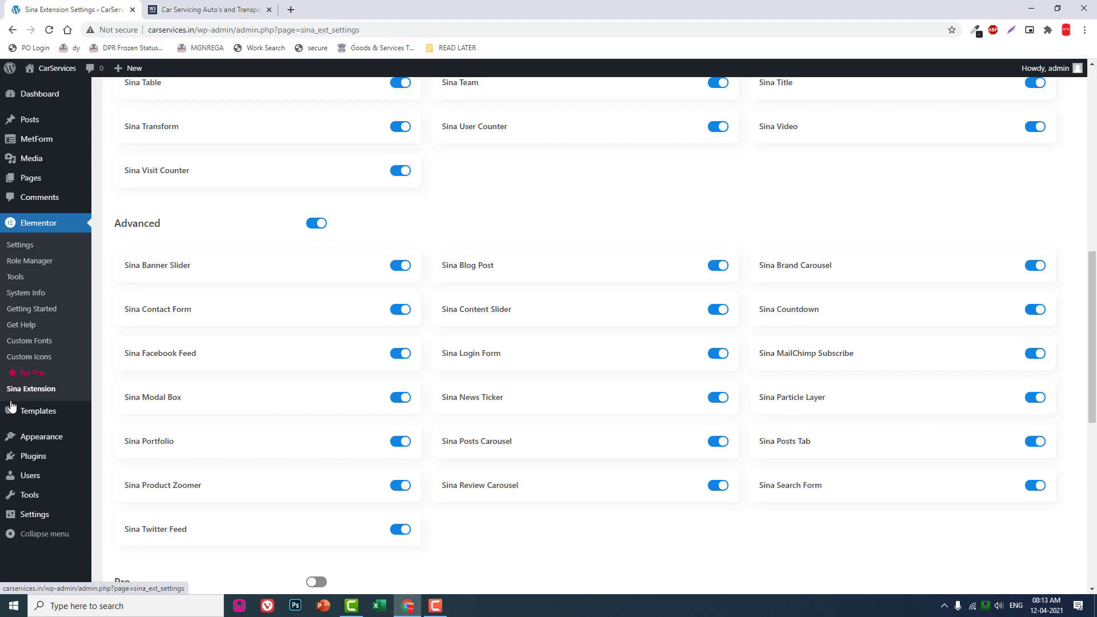
scroll(345, 336, "up", 3)
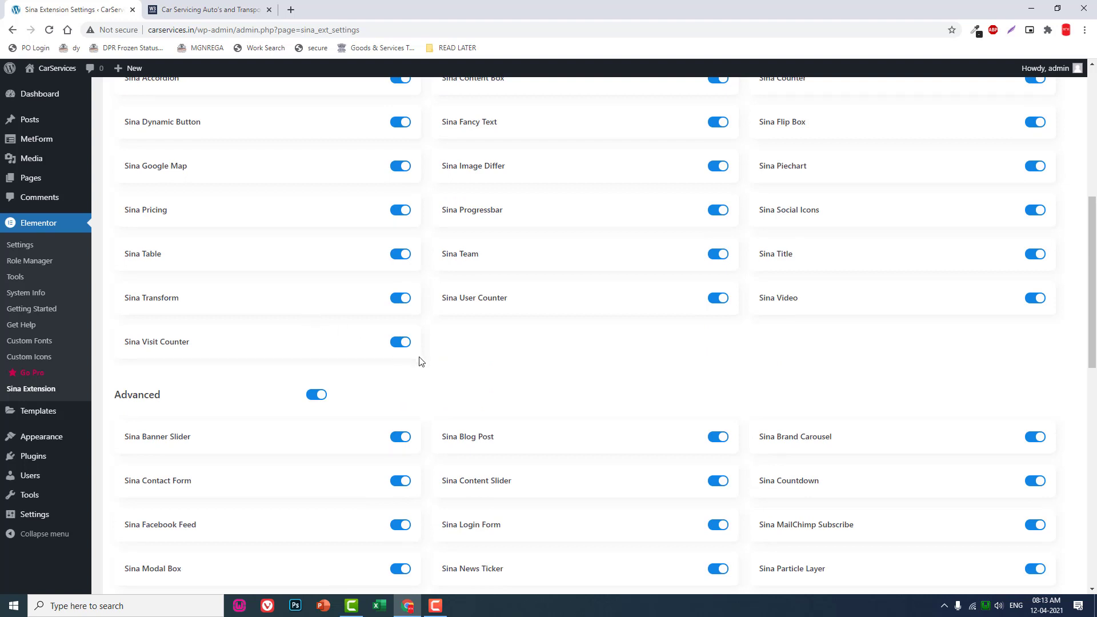
scroll(415, 360, "up", 5)
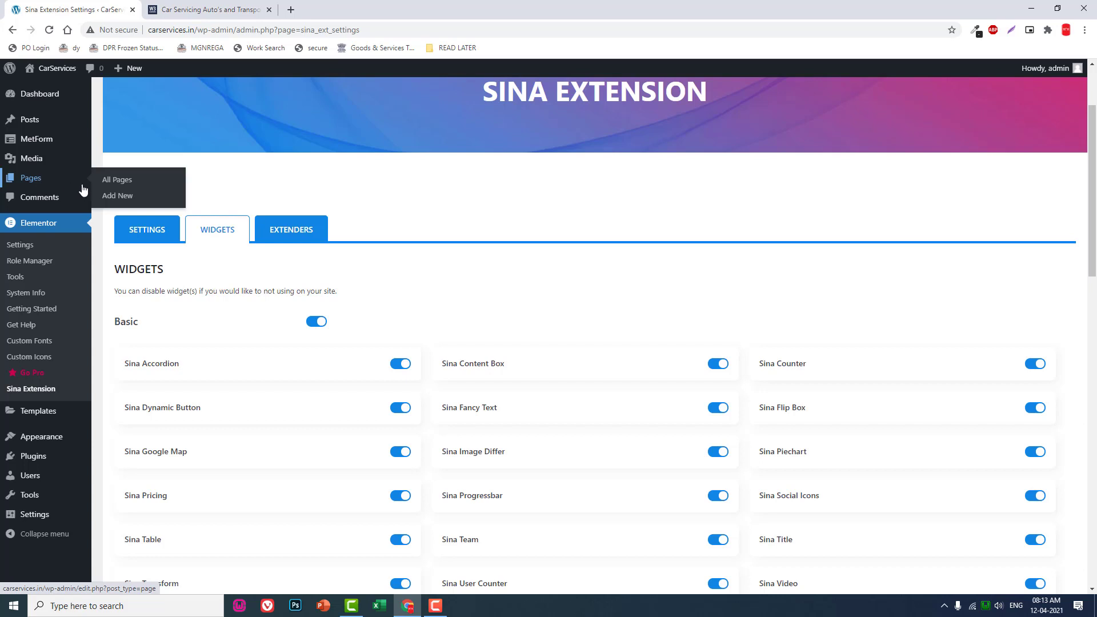
- Trash the Blog page from the Pages list and start a new page
left_click(49, 187)
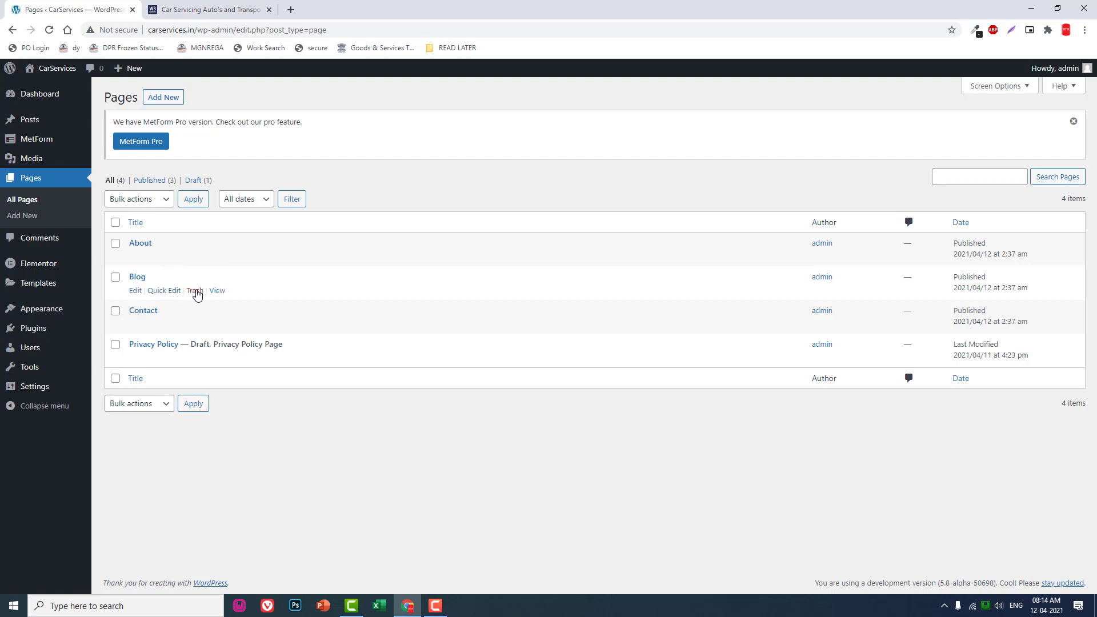
left_click(195, 291)
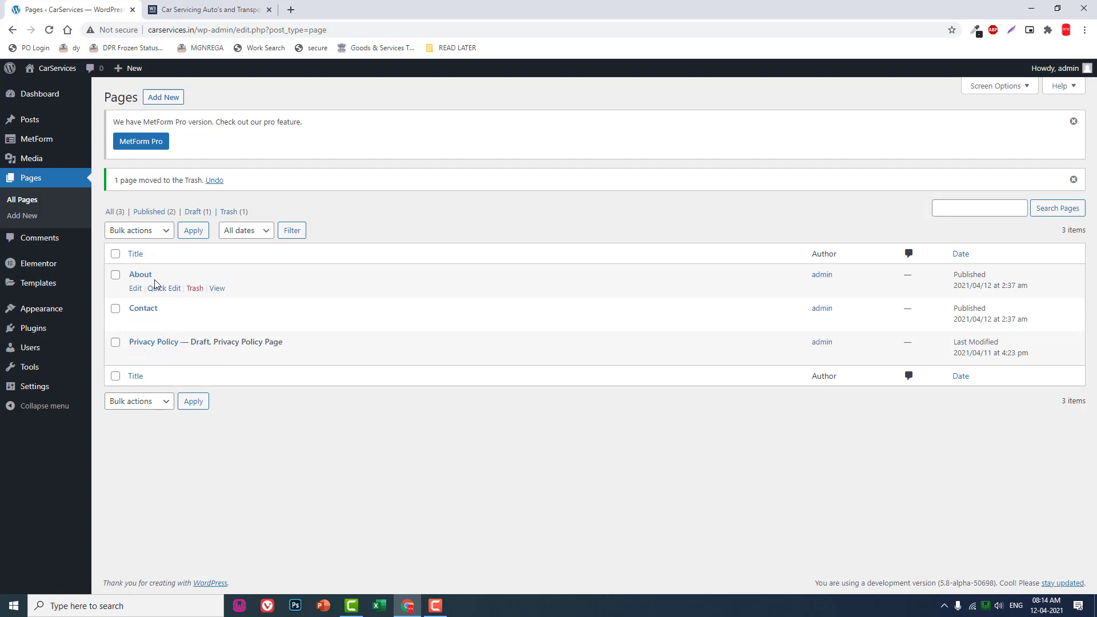
left_click(162, 99)
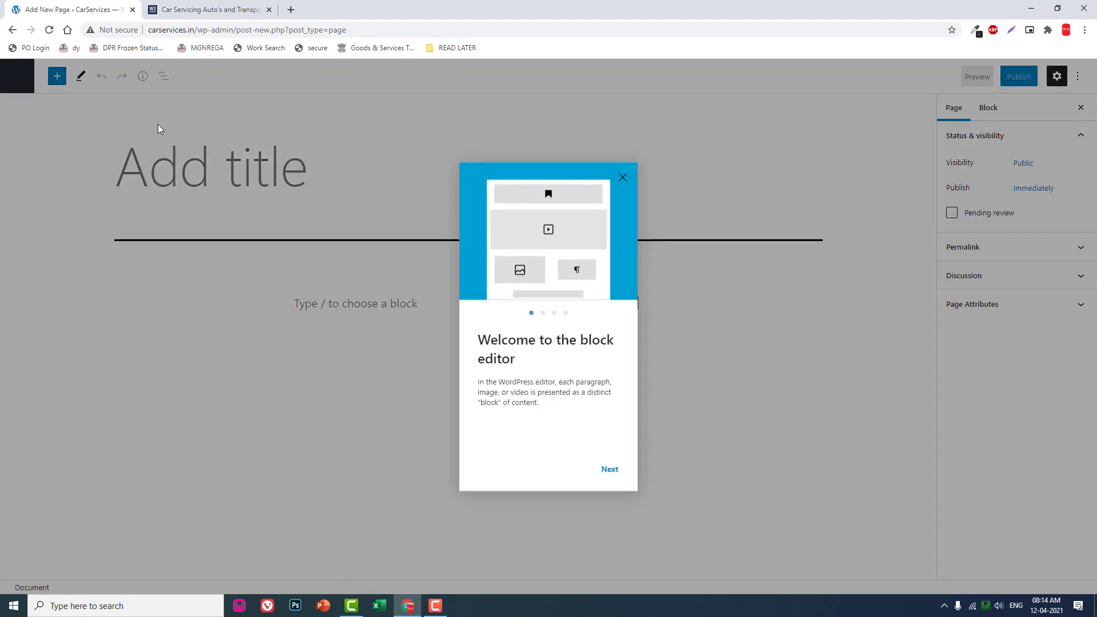
- Dismiss the welcome guide, leave fullscreen mode, and title the new page 'Home'
left_click(623, 178)
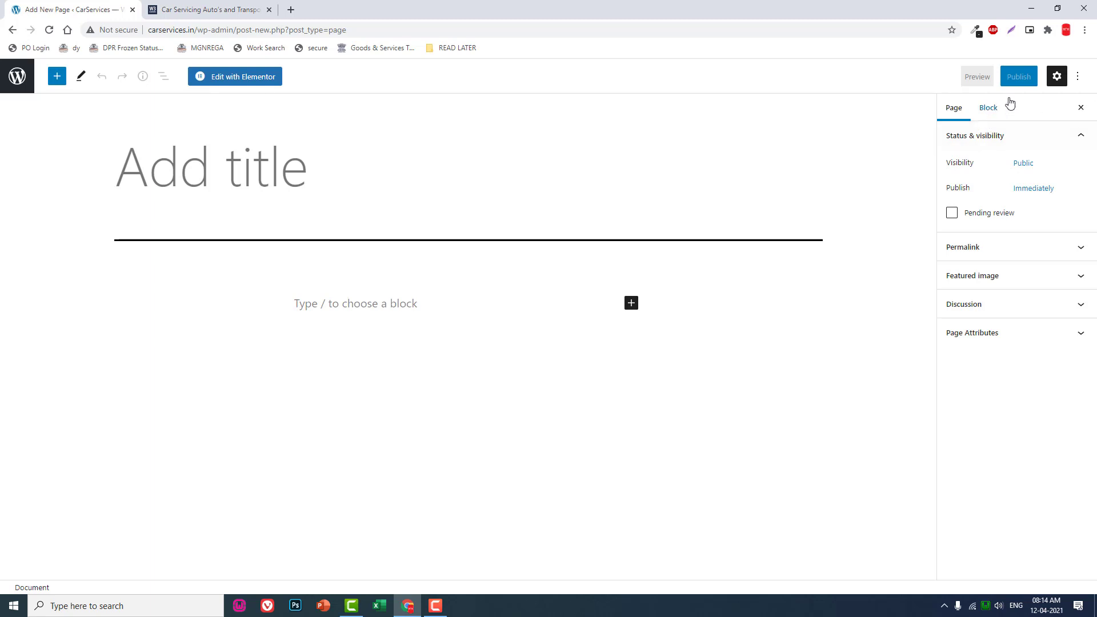
left_click(1077, 77)
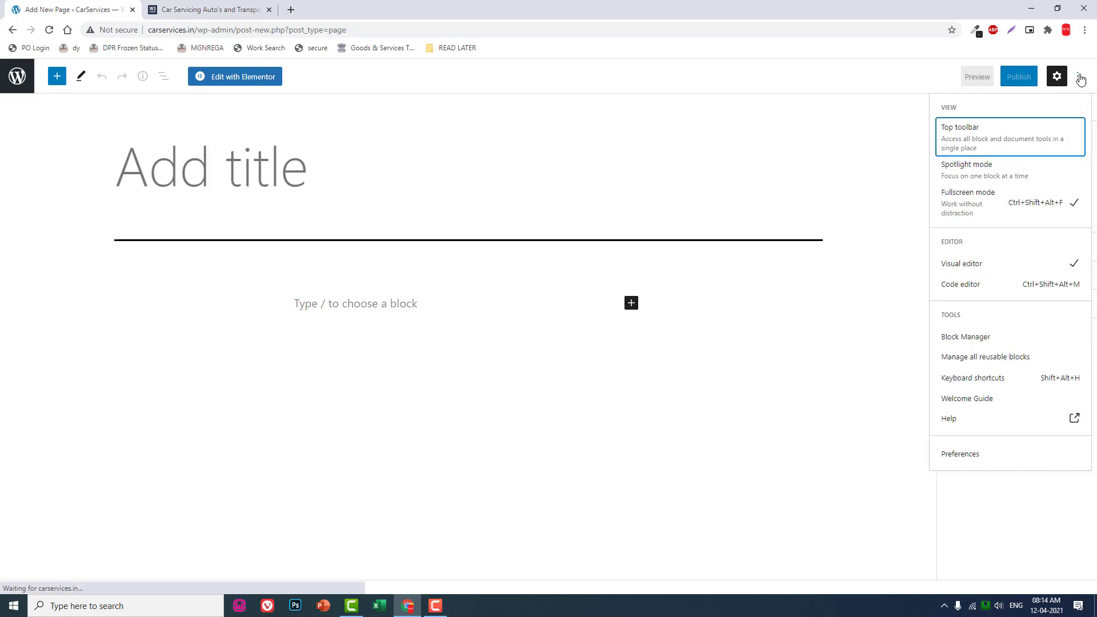
left_click(1036, 209)
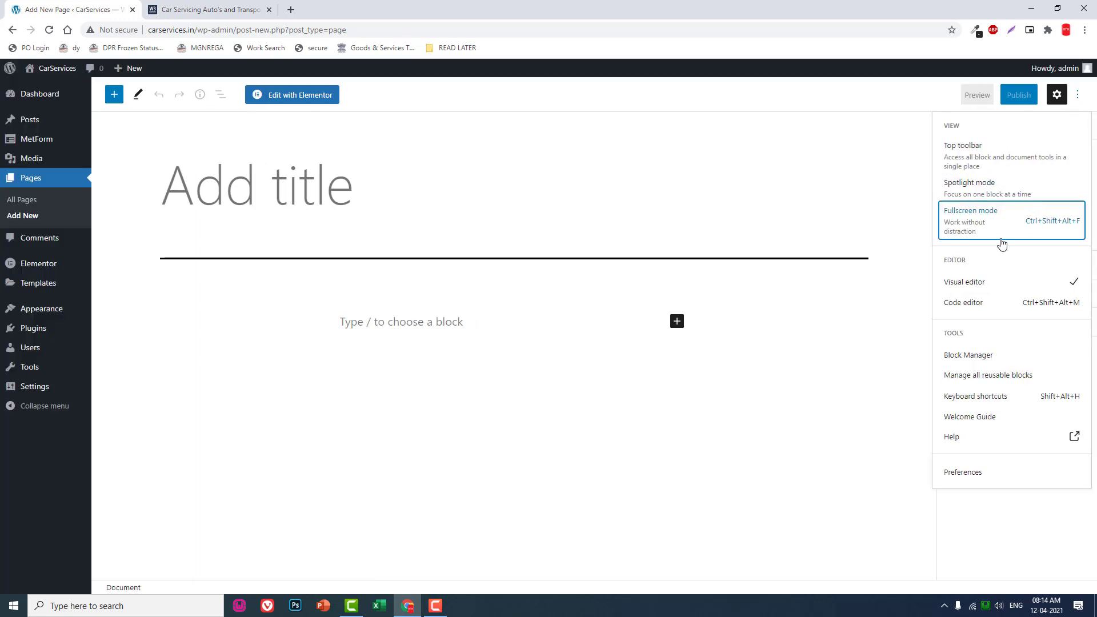
left_click(301, 199)
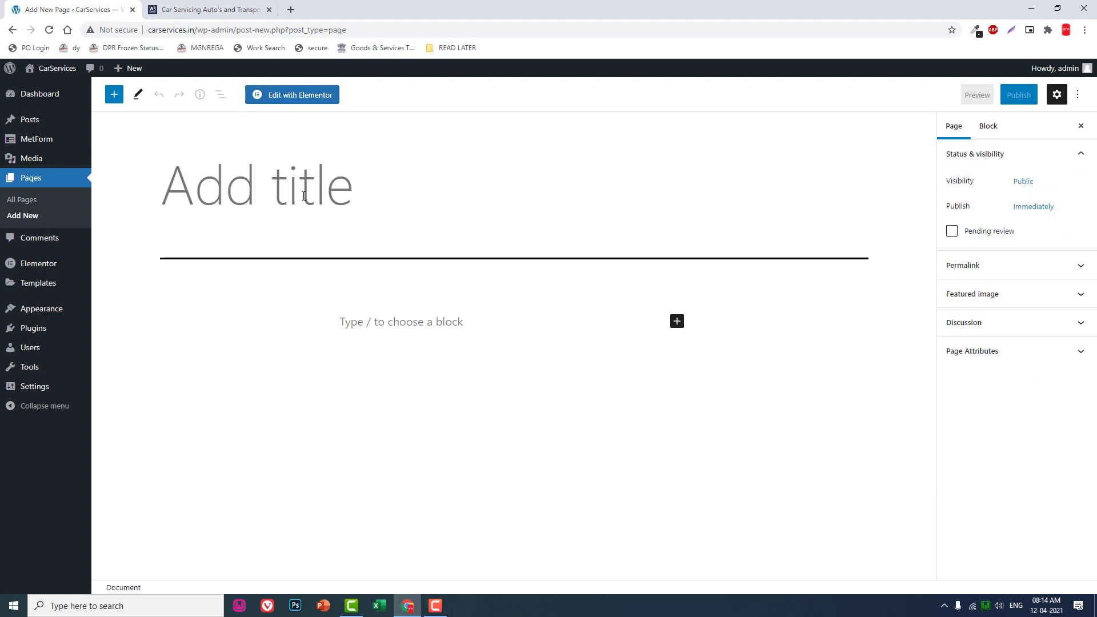
type("Homepage")
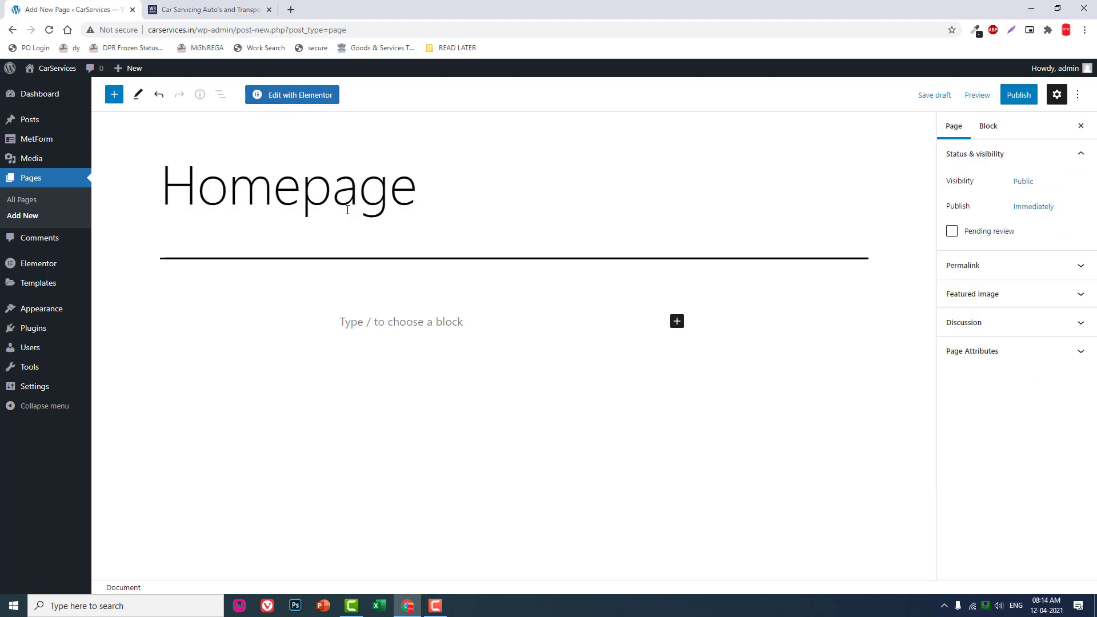
left_click_drag(307, 191, 563, 203)
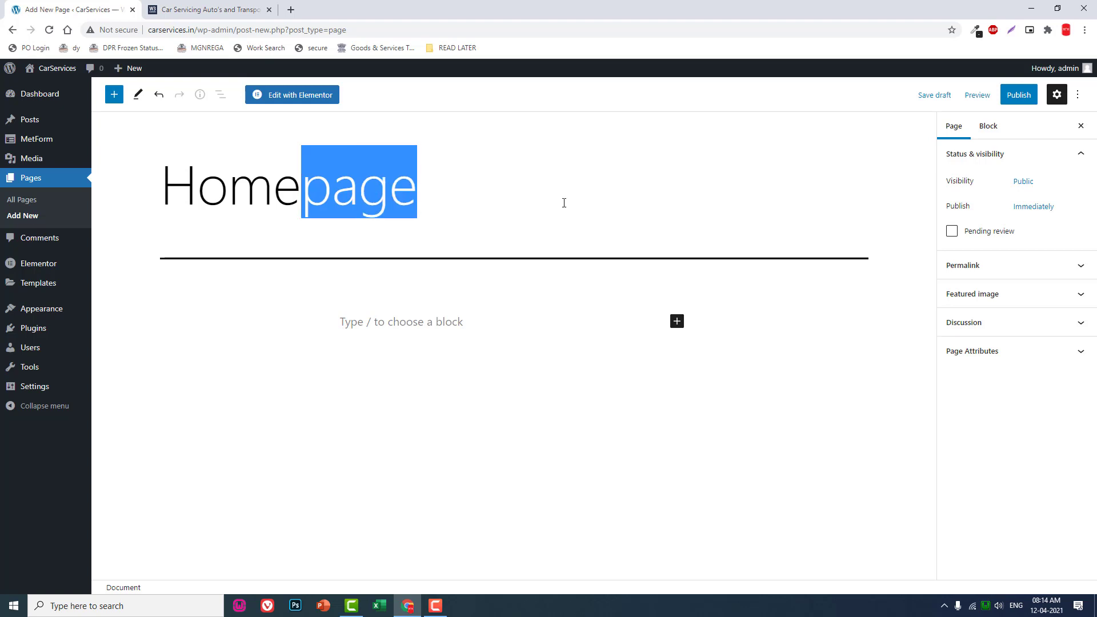
key("BackSpace")
- Set the page template to Elementor Full Width and publish the Home page
left_click(1017, 352)
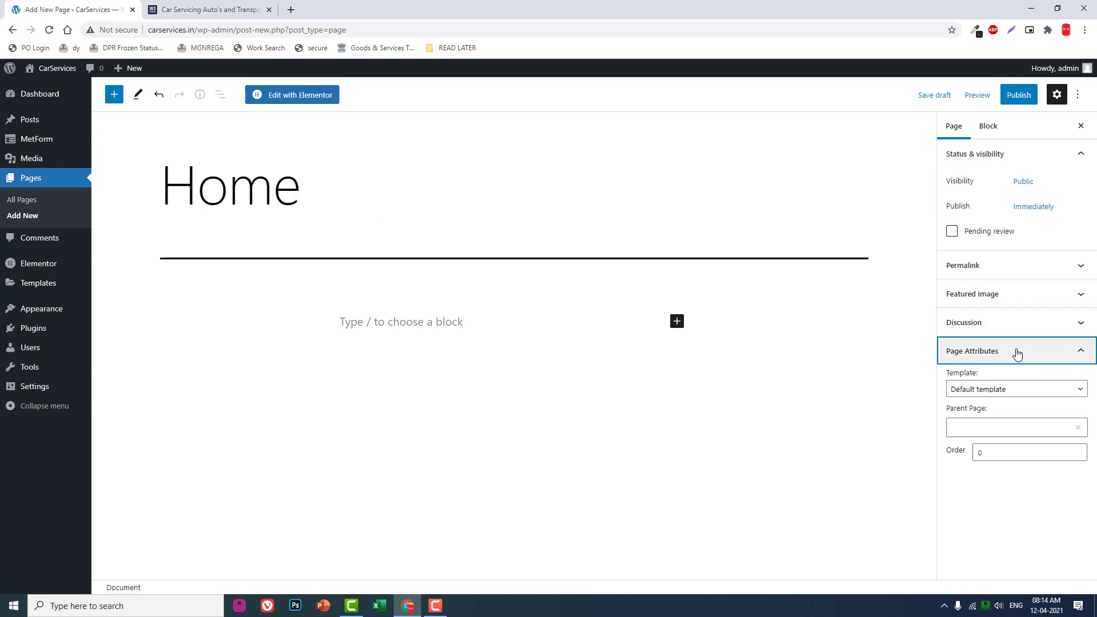
left_click(1017, 389)
left_click(1020, 418)
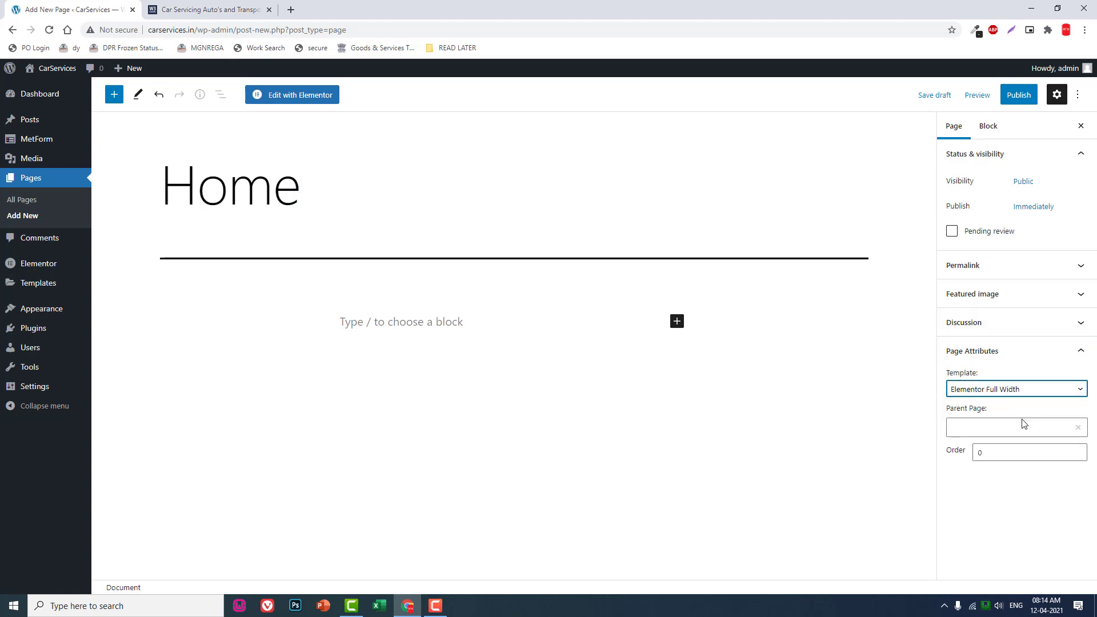
left_click(1018, 96)
left_click(974, 97)
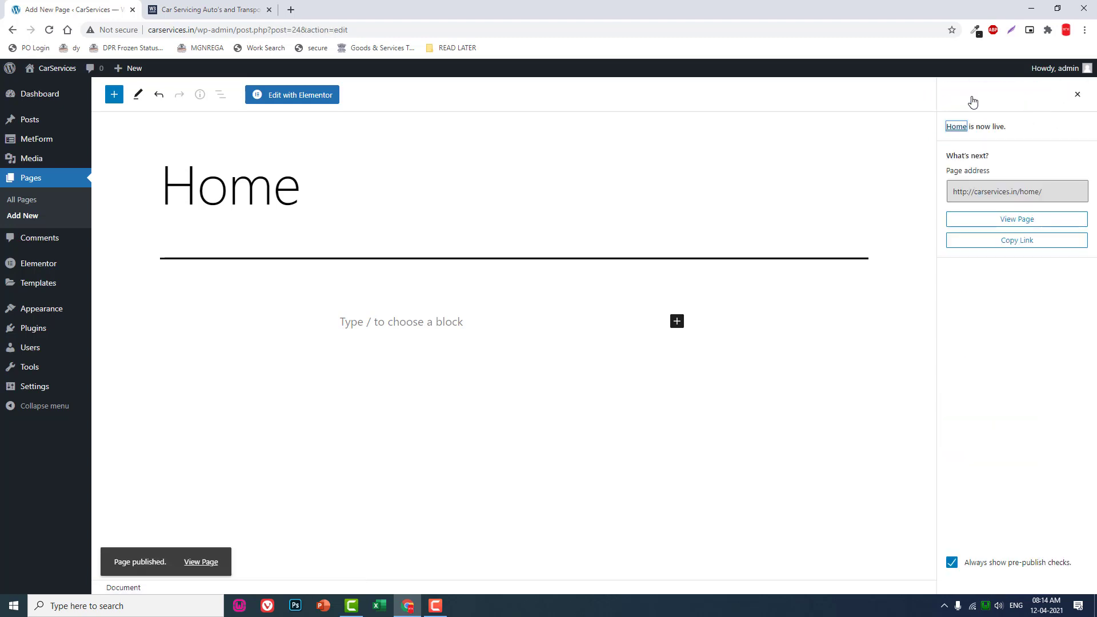
- Create and publish a new page titled 'Gallery' with the Elementor Full Width template
mouse_move(130, 75)
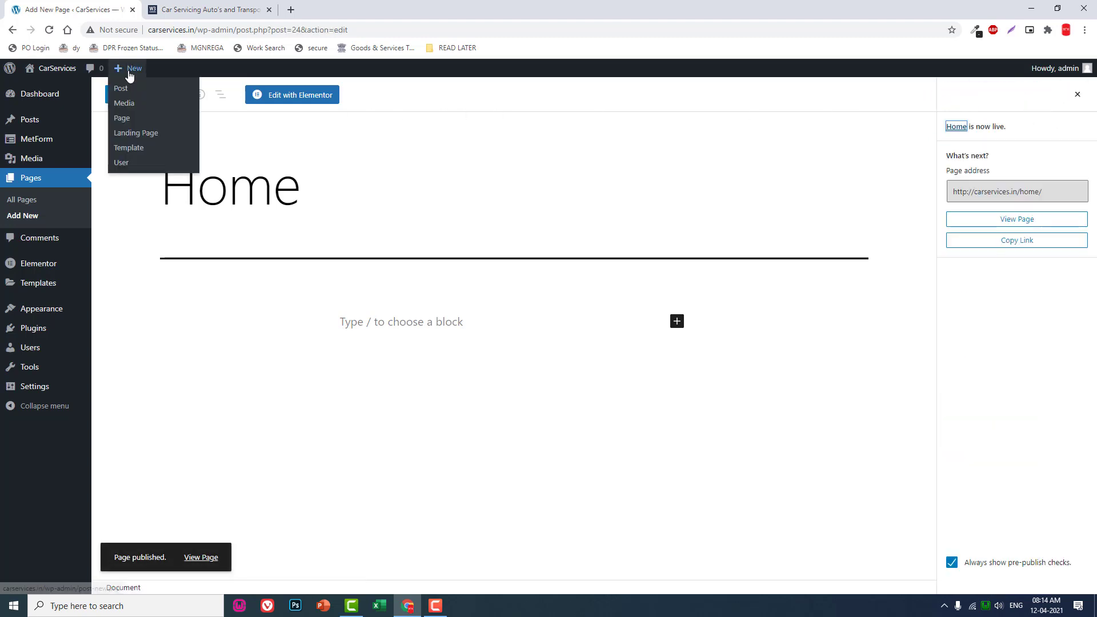
left_click(129, 124)
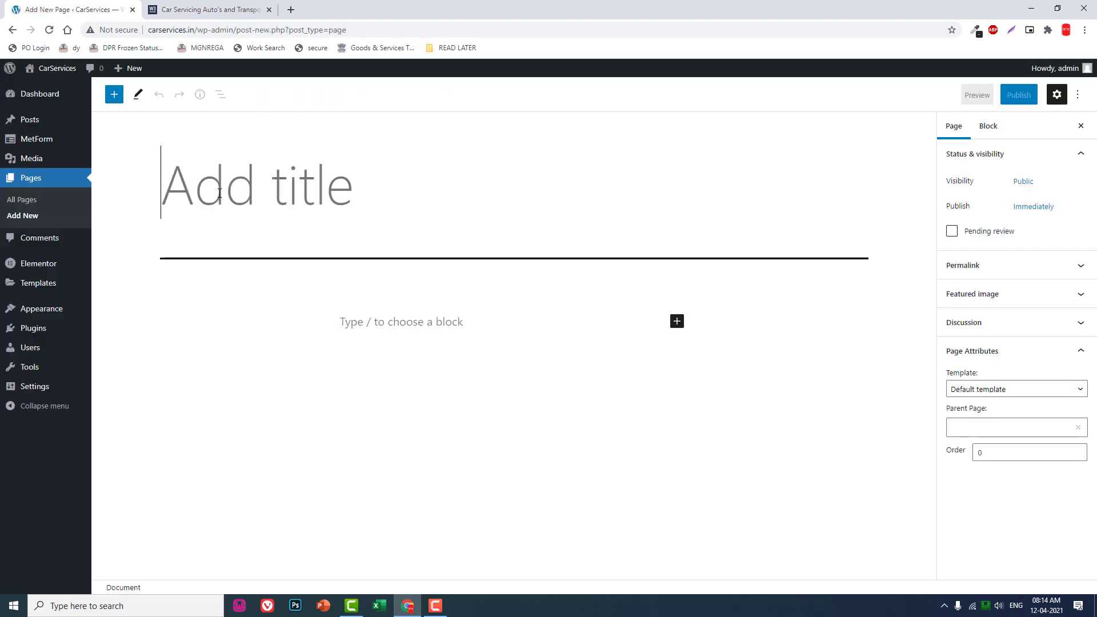
type("Gallery")
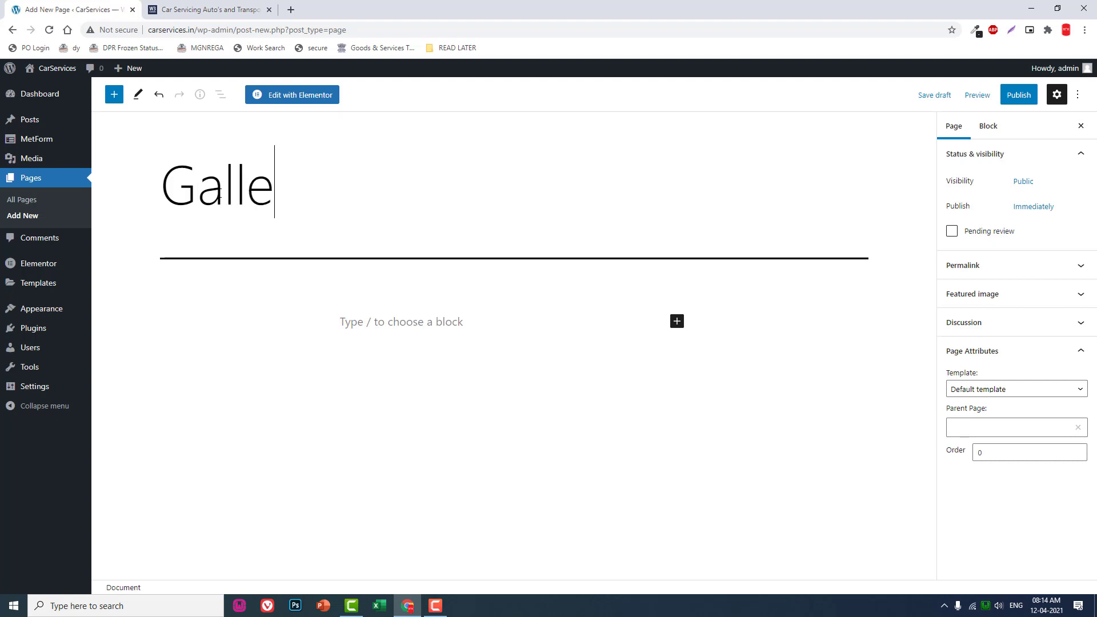
left_click(994, 394)
left_click(999, 423)
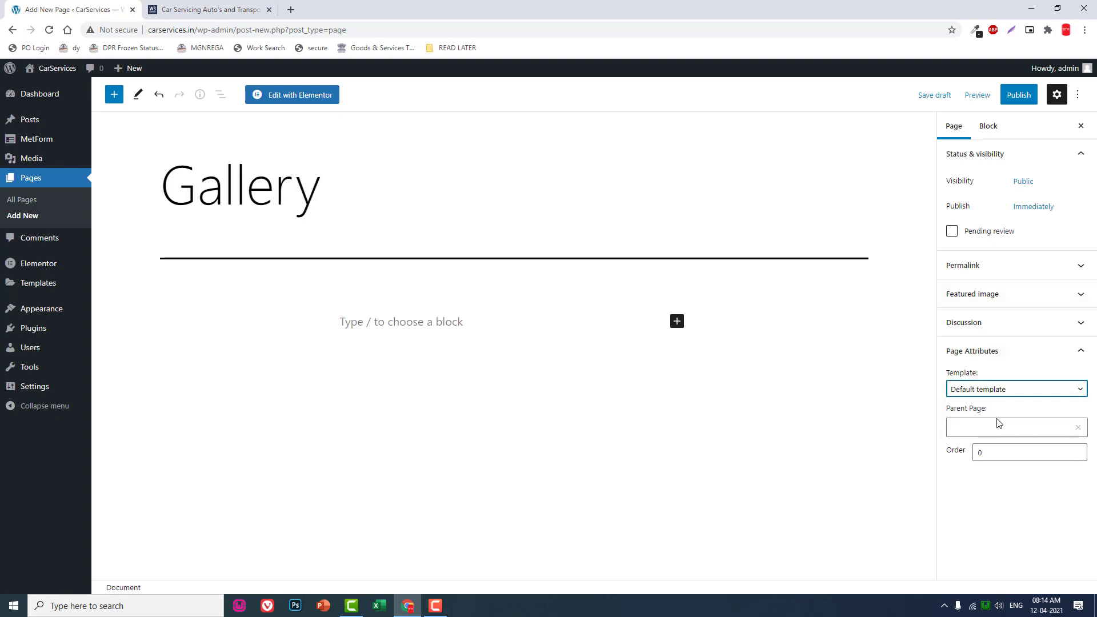
left_click(1012, 98)
left_click(1005, 95)
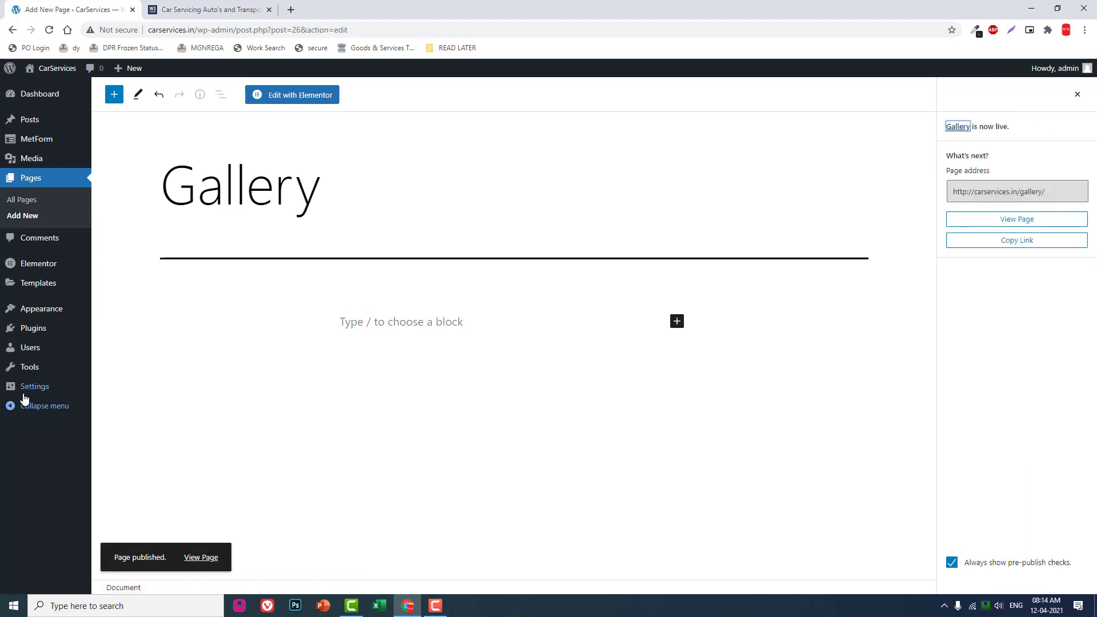
- Open the Settings > Reading page
mouse_move(50, 315)
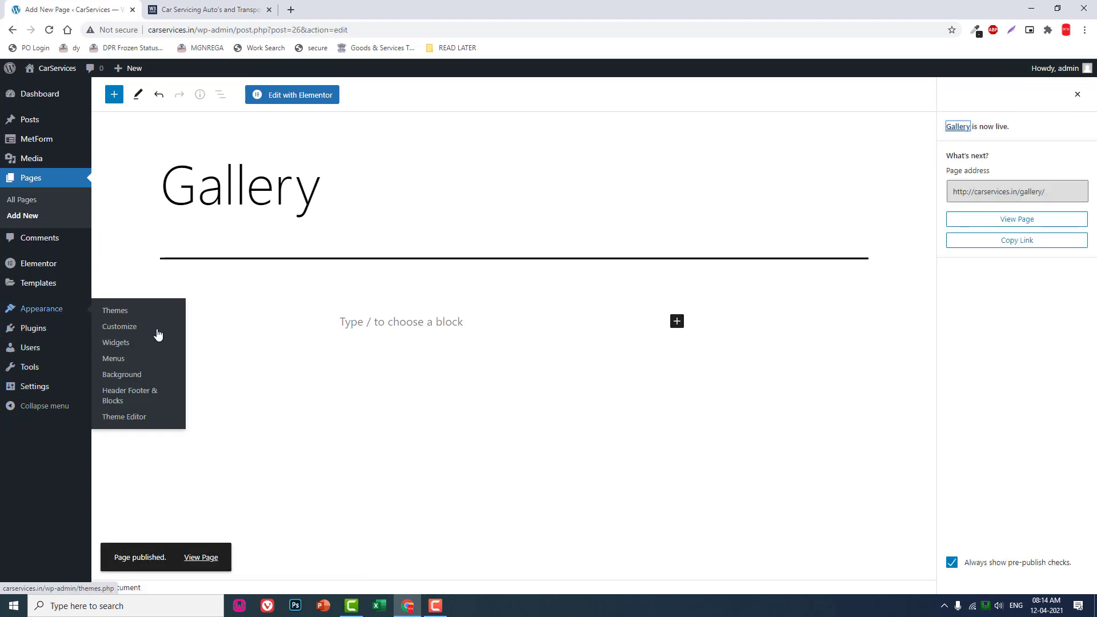
mouse_move(35, 386)
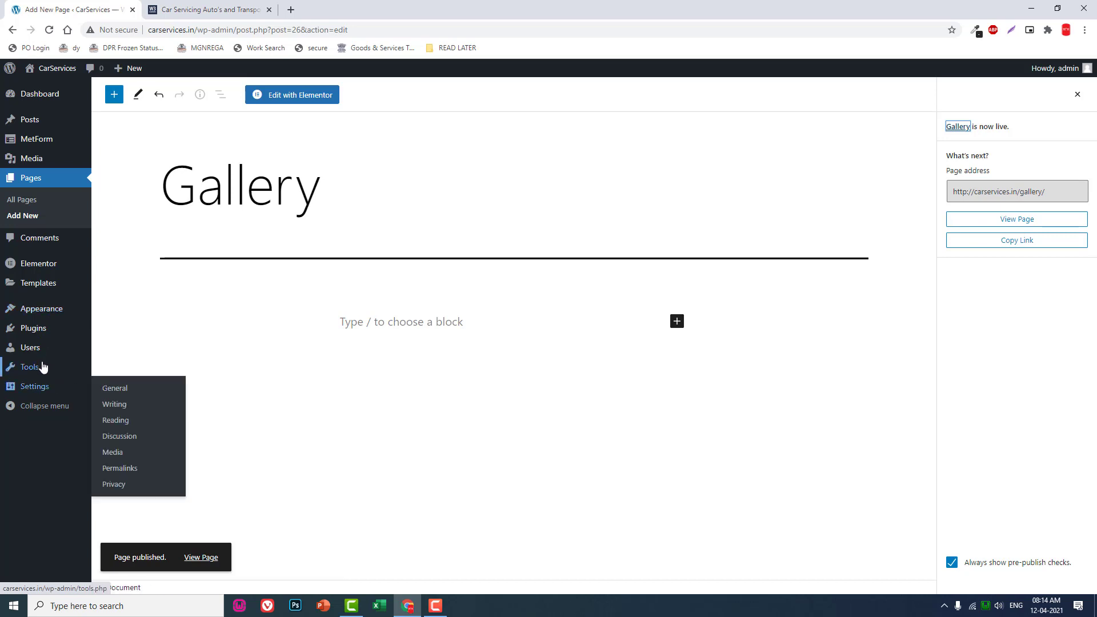
left_click(123, 423)
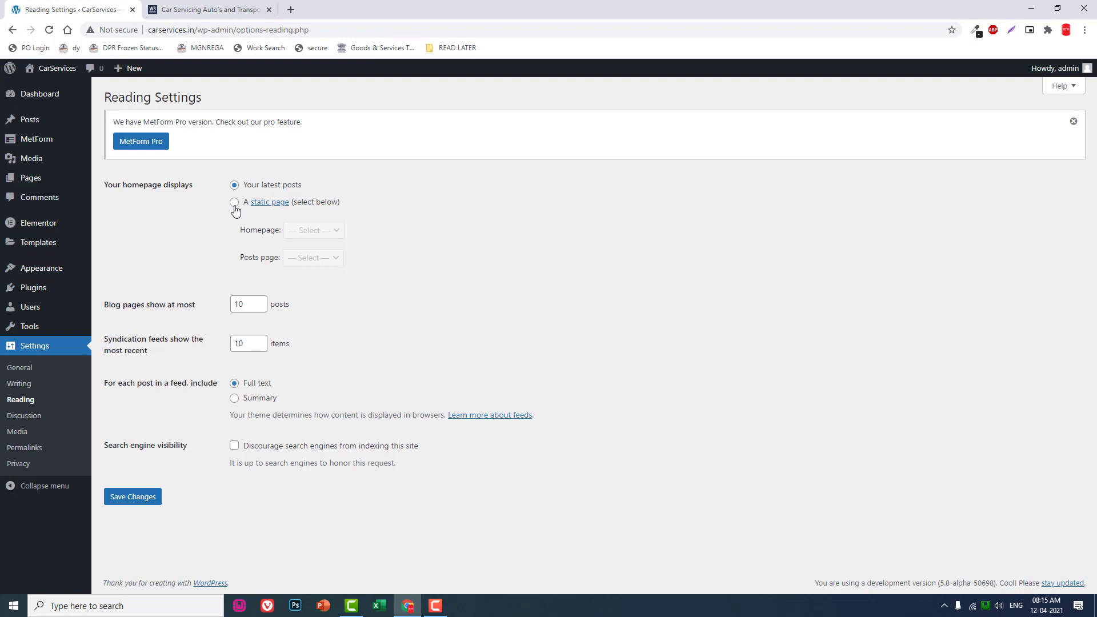
- Set the homepage to display the static page Home and save the reading settings
left_click(234, 202)
left_click(301, 230)
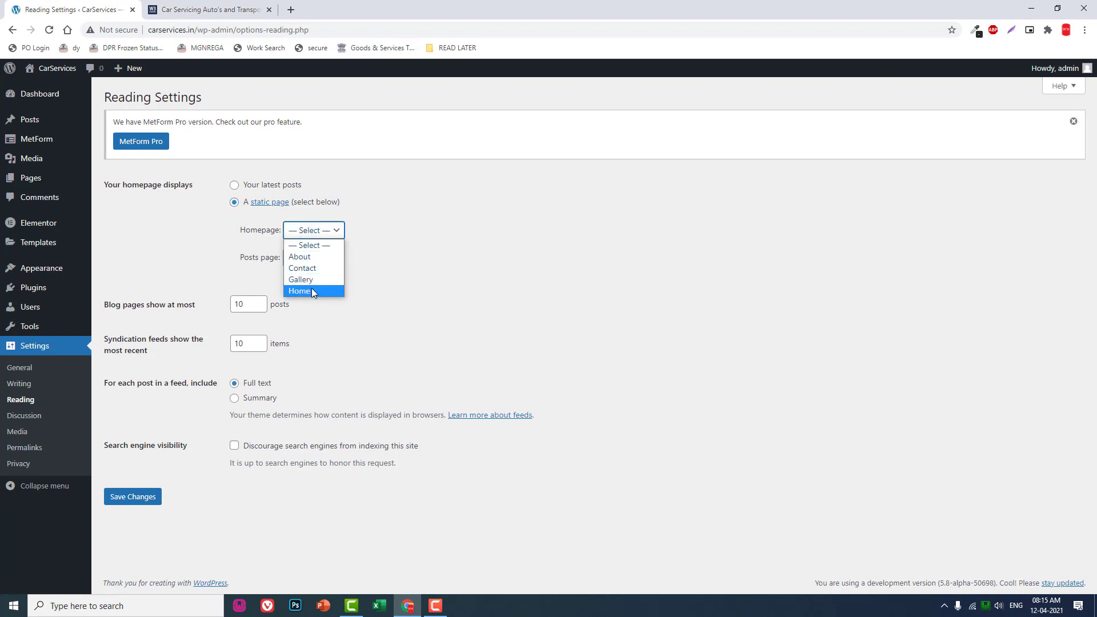
left_click(312, 291)
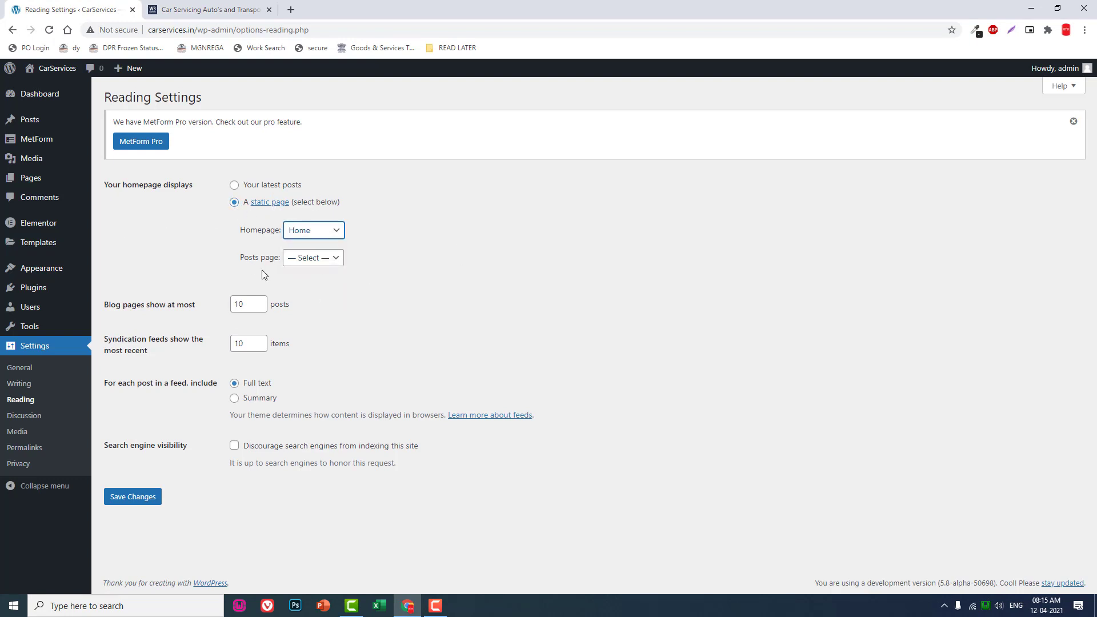
left_click(130, 501)
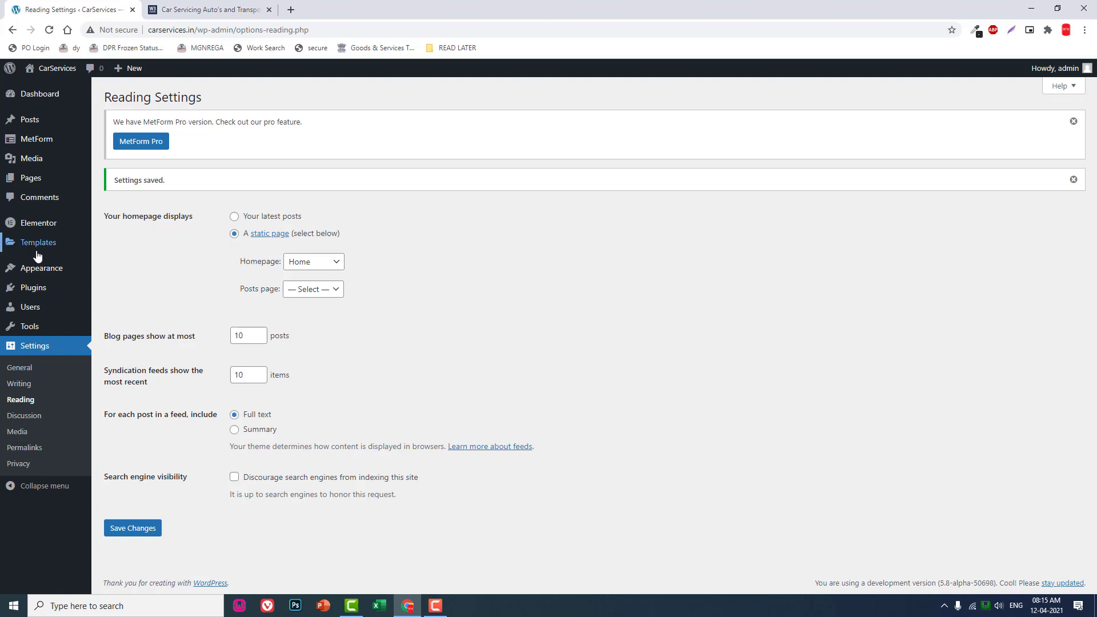
- In Appearance > Menus, remove the invalid Blog item from the Primary menu
mouse_move(49, 276)
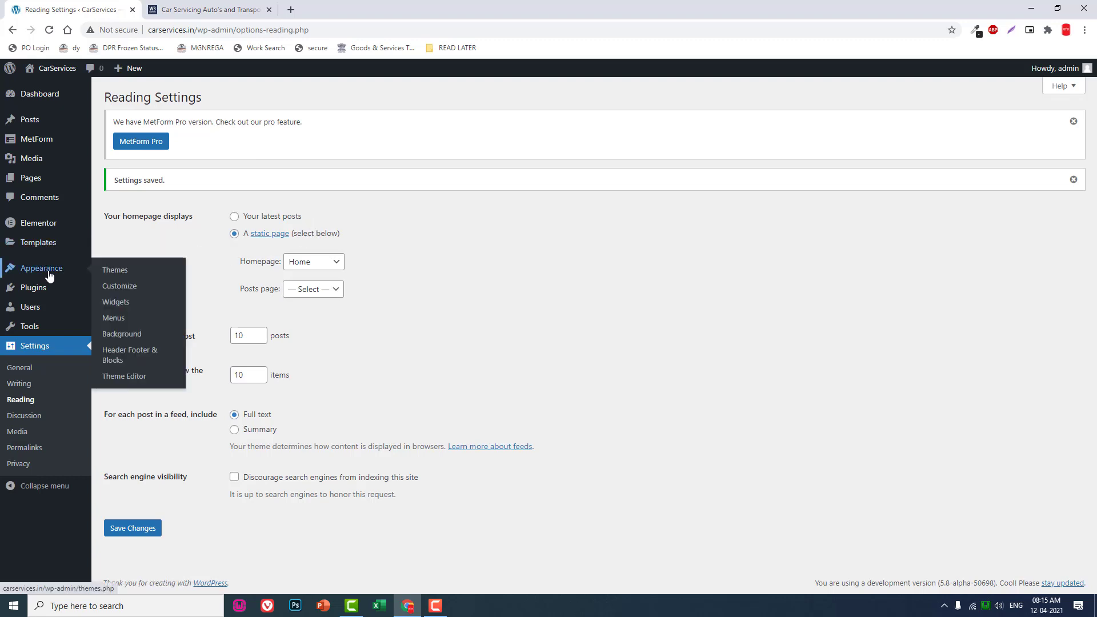
left_click(119, 324)
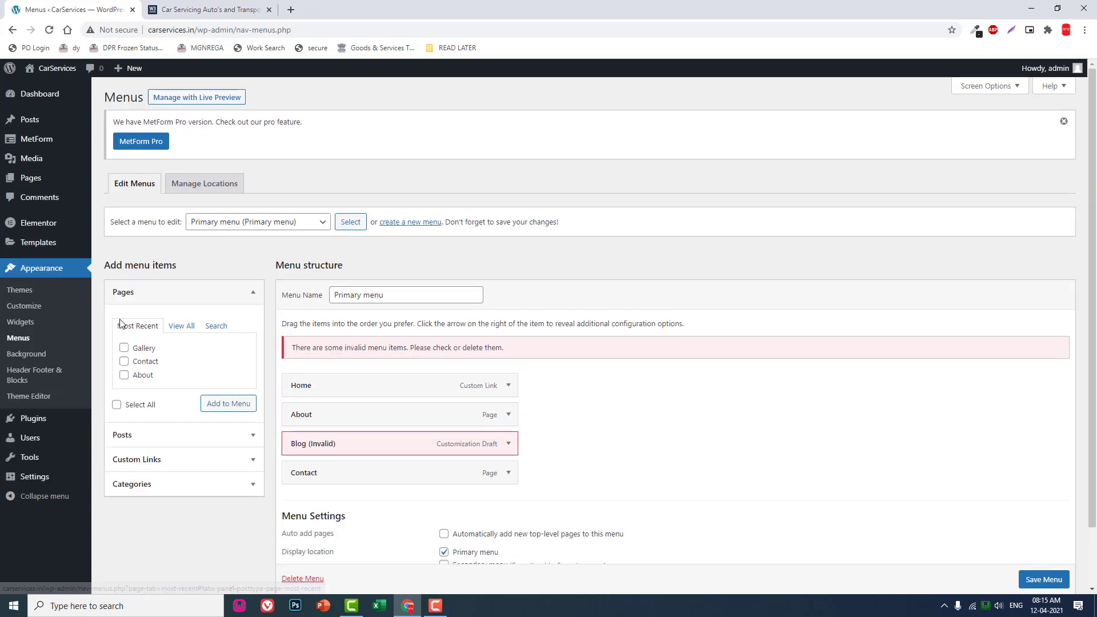
scroll(121, 322, "down", 1)
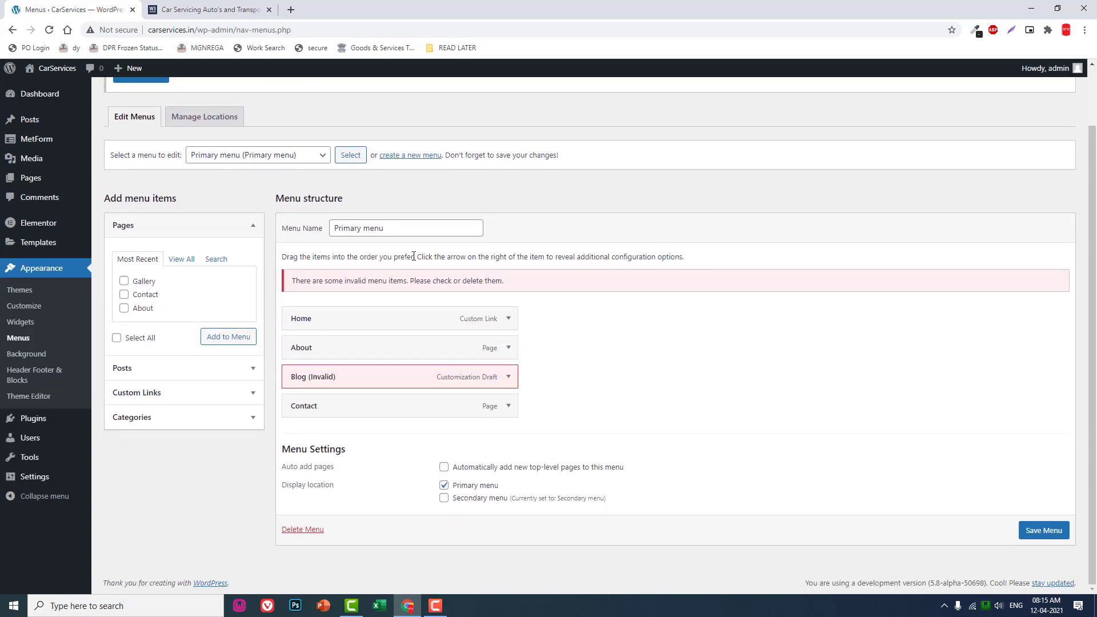
left_click(508, 376)
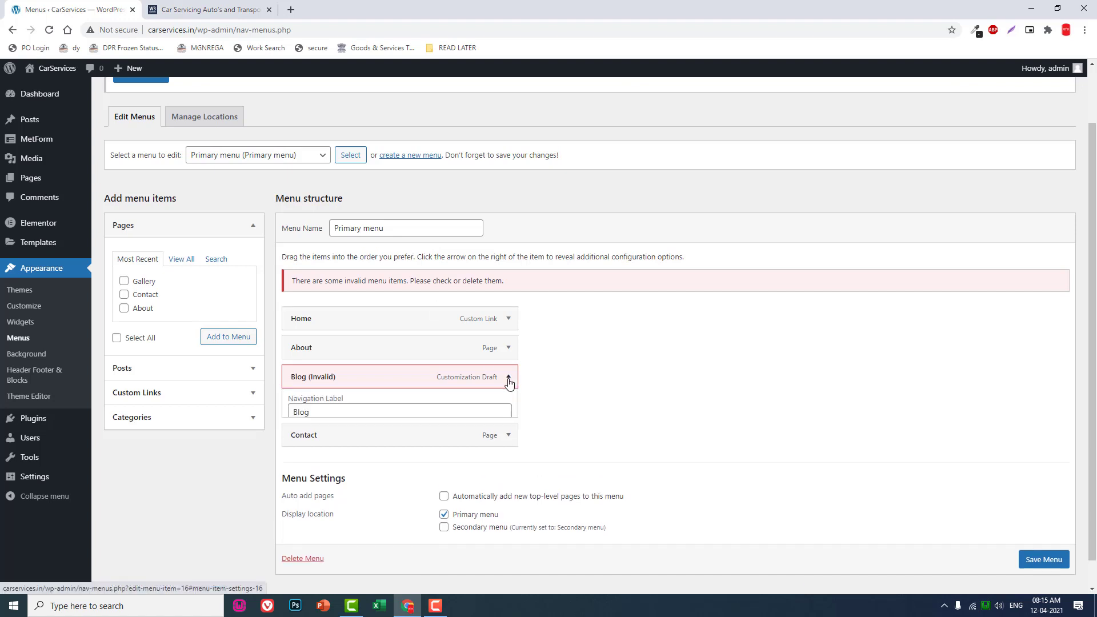
left_click(301, 483)
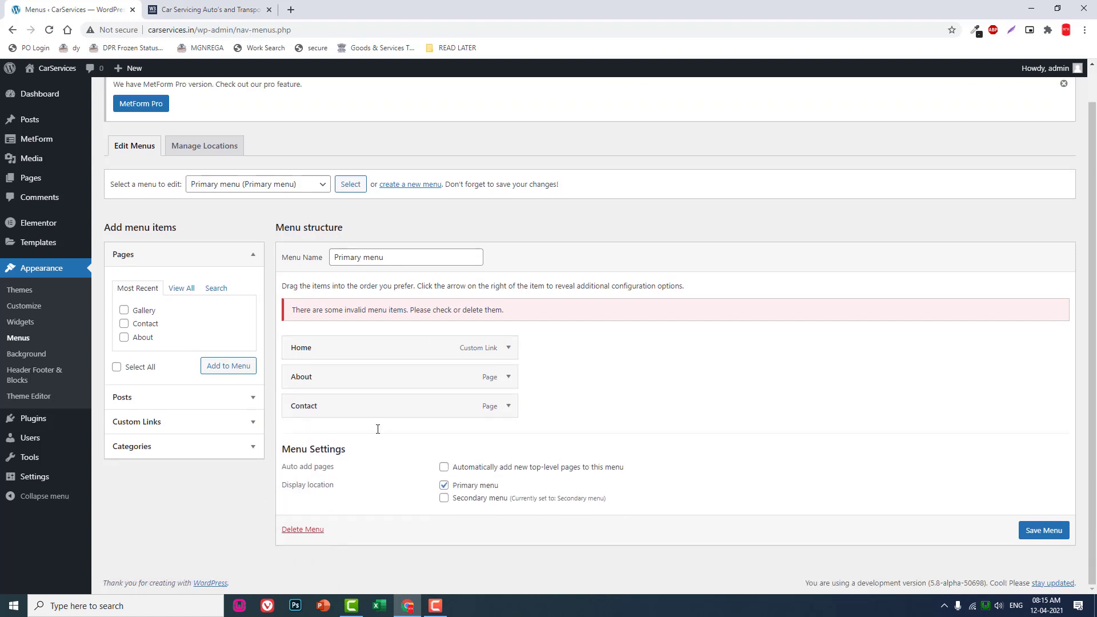
- Add the Gallery page to the menu, placed between About and Contact
left_click(509, 349)
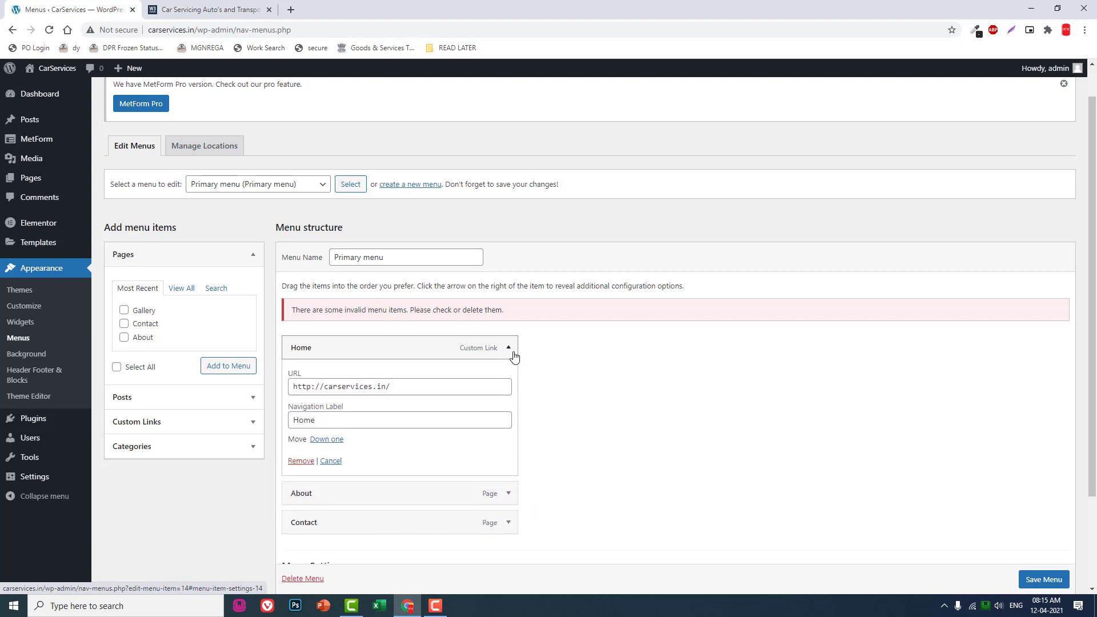
left_click(511, 350)
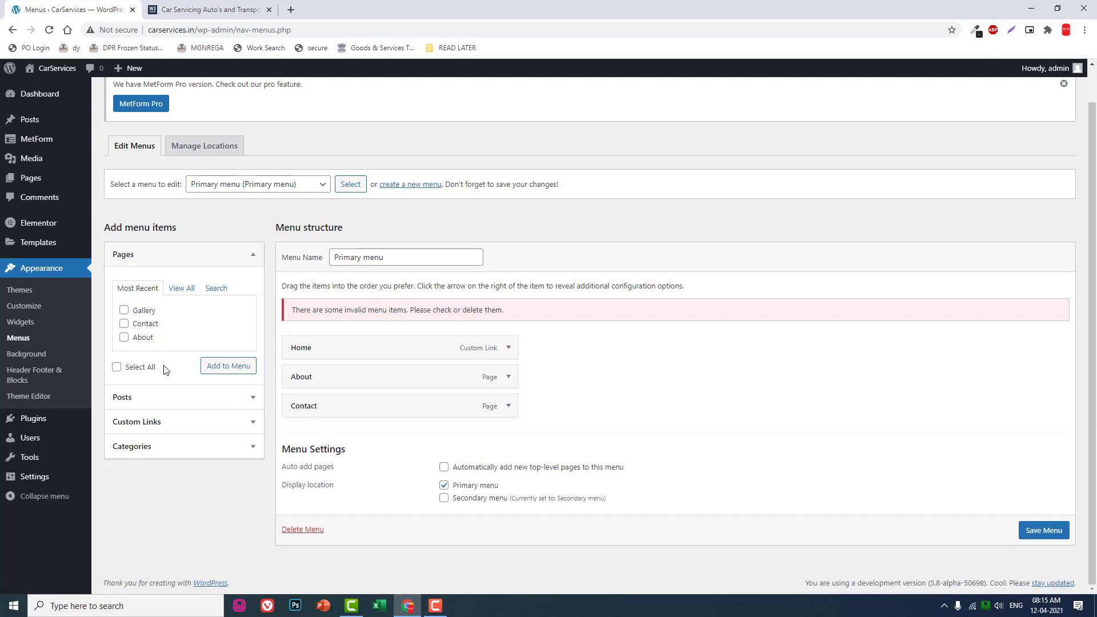
left_click(137, 314)
left_click(228, 366)
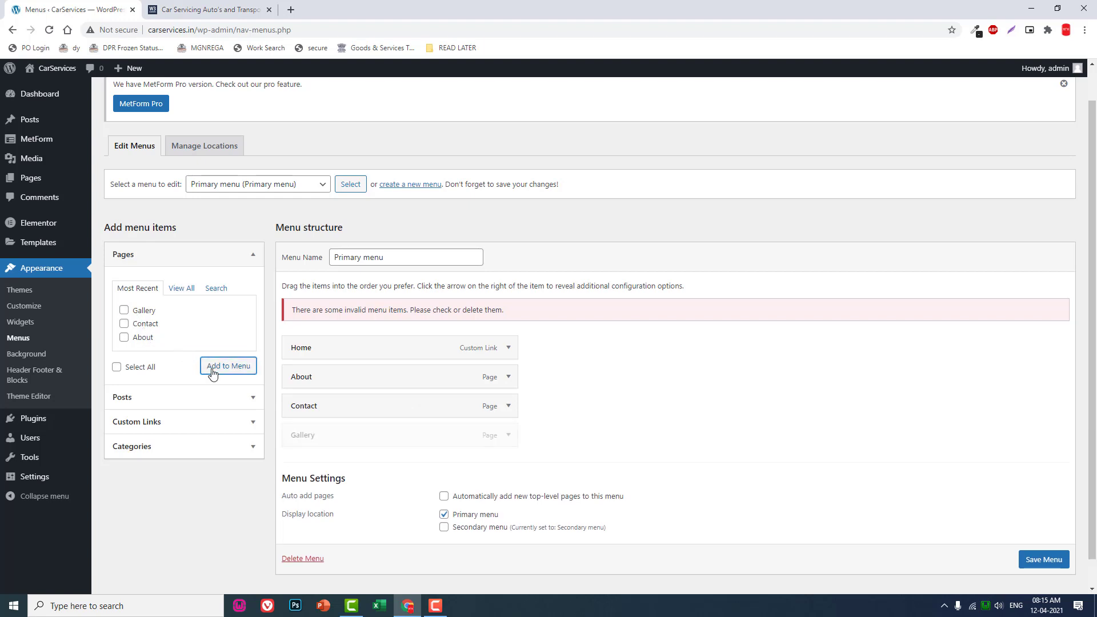
left_click_drag(354, 441, 341, 416)
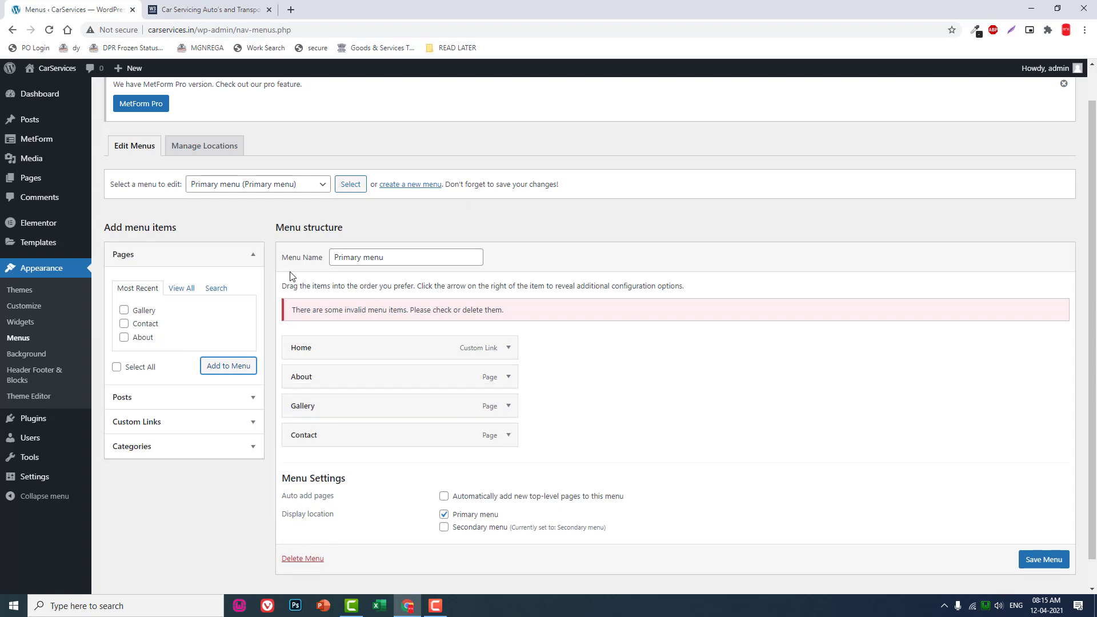
- Compare against the demo site's menu, then save the Primary menu
key("ctrl+Tab")
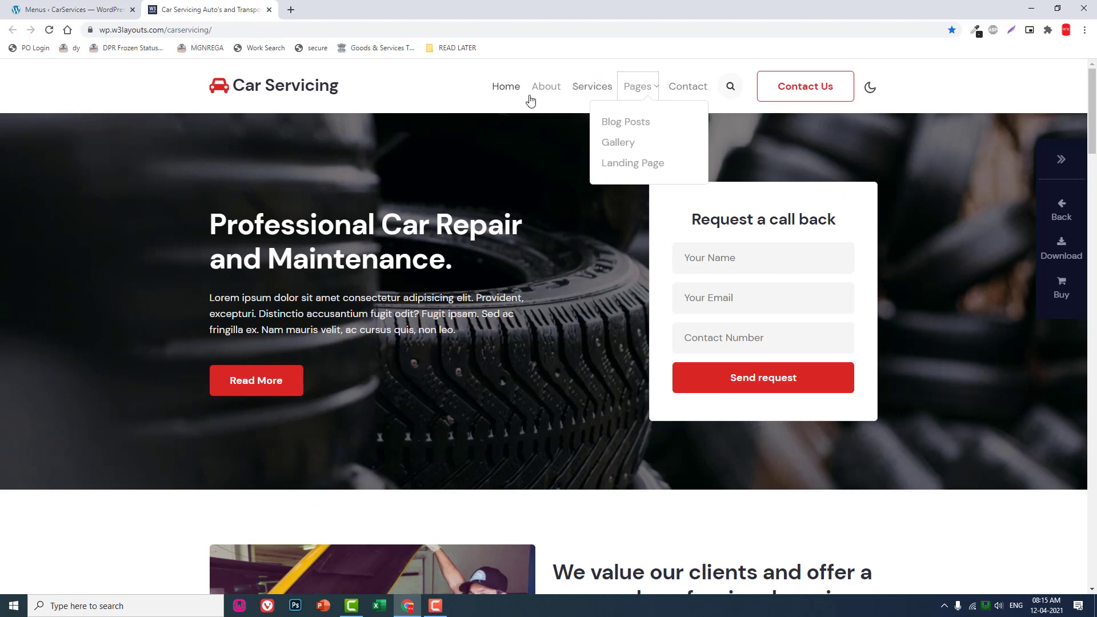
left_click(136, 5)
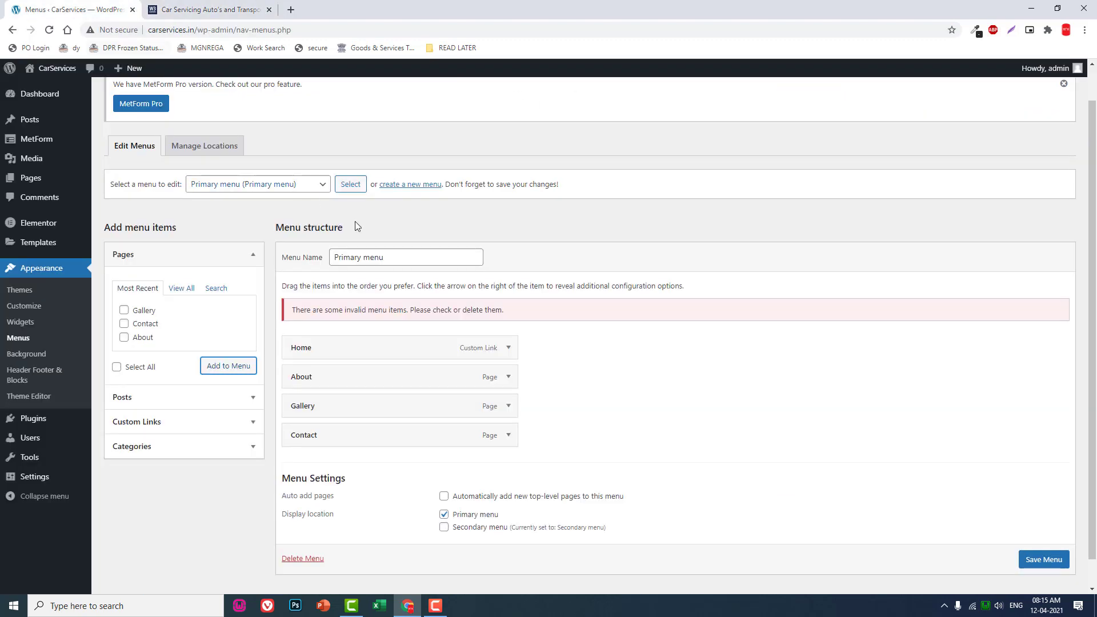
left_click(1043, 560)
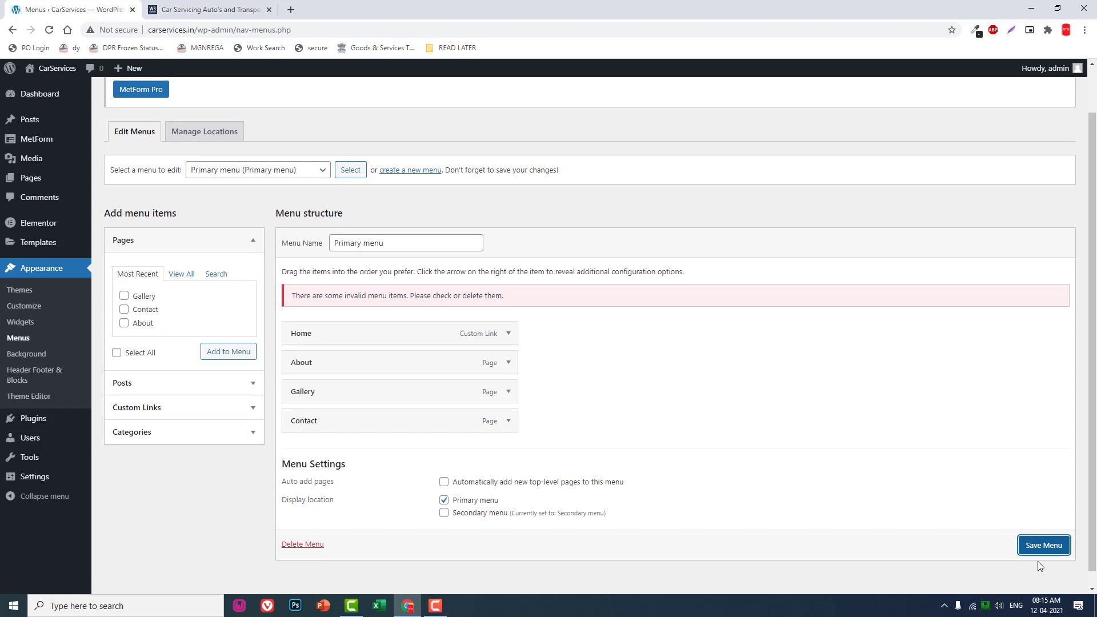
left_click(1039, 546)
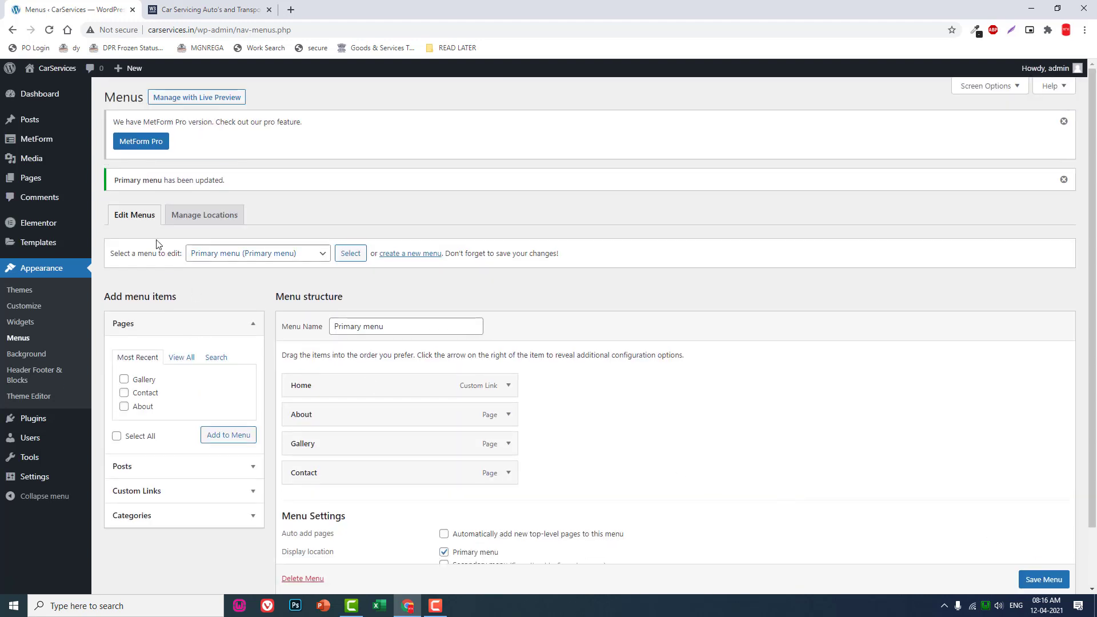
- Publish a new 'Services' page using the Elementor Full Width template, then open Appearance > Menus
mouse_move(131, 68)
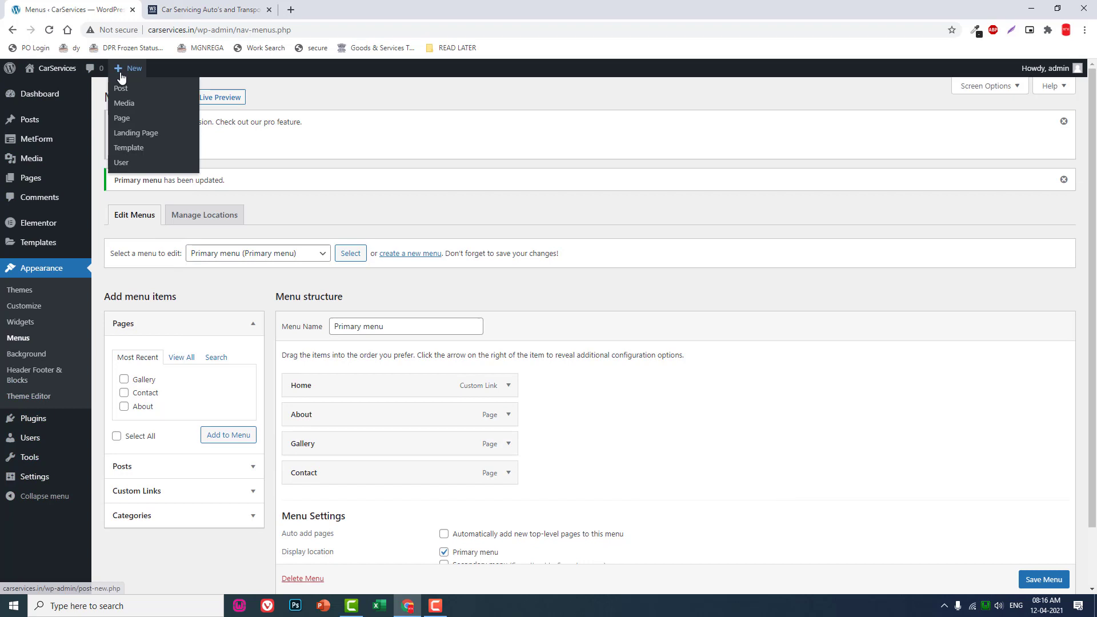
left_click(131, 117)
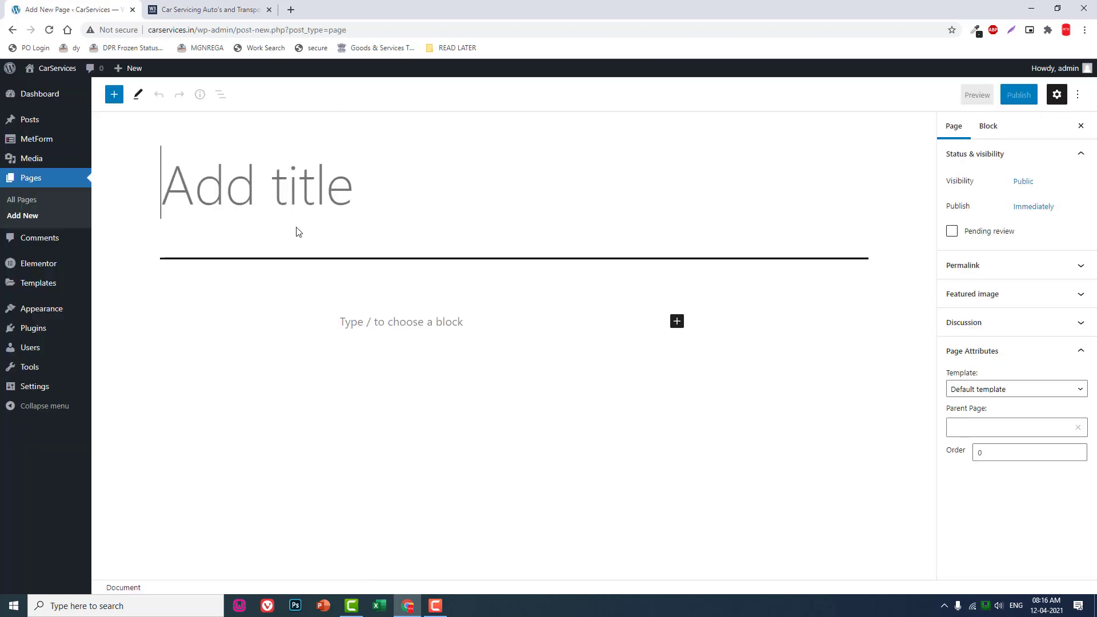
type("Services")
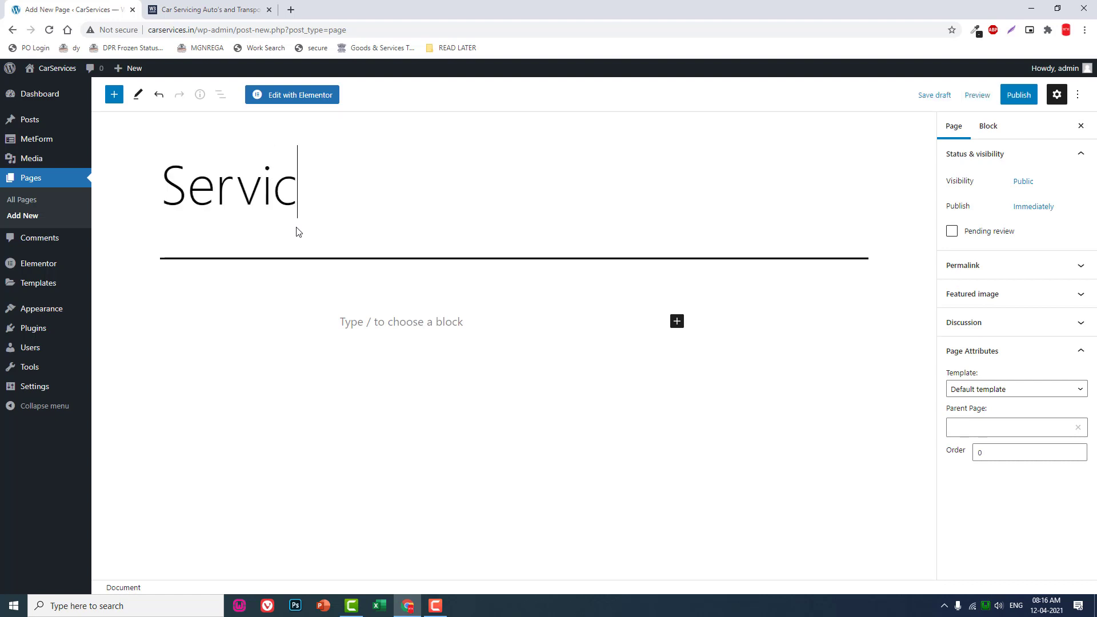
left_click(997, 389)
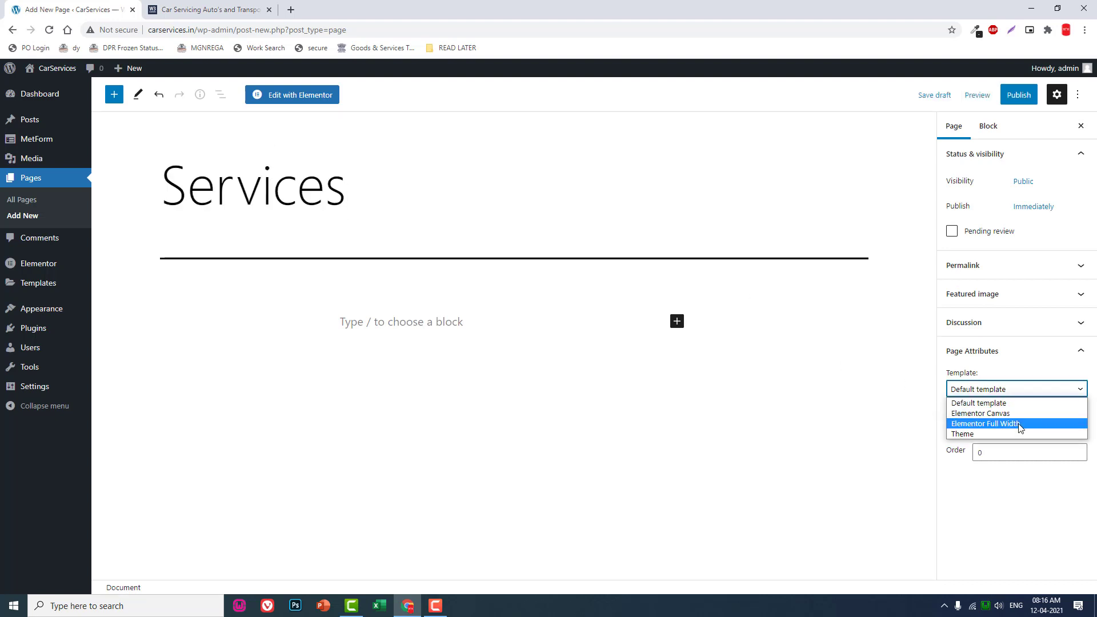
left_click(1017, 424)
left_click(1024, 100)
left_click(1004, 95)
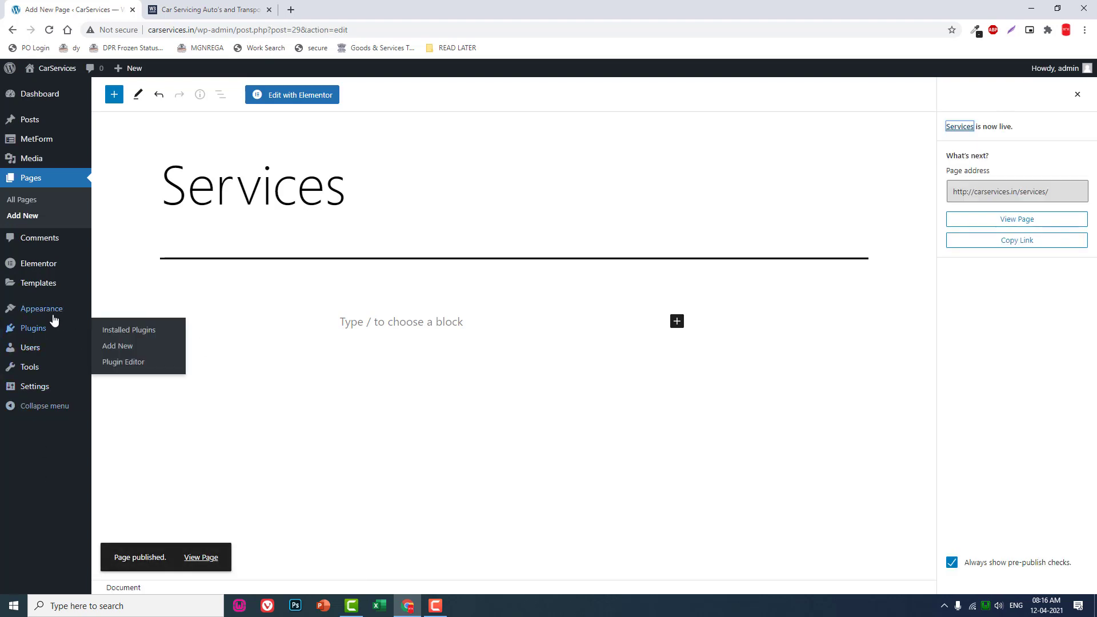
mouse_move(57, 308)
left_click(112, 359)
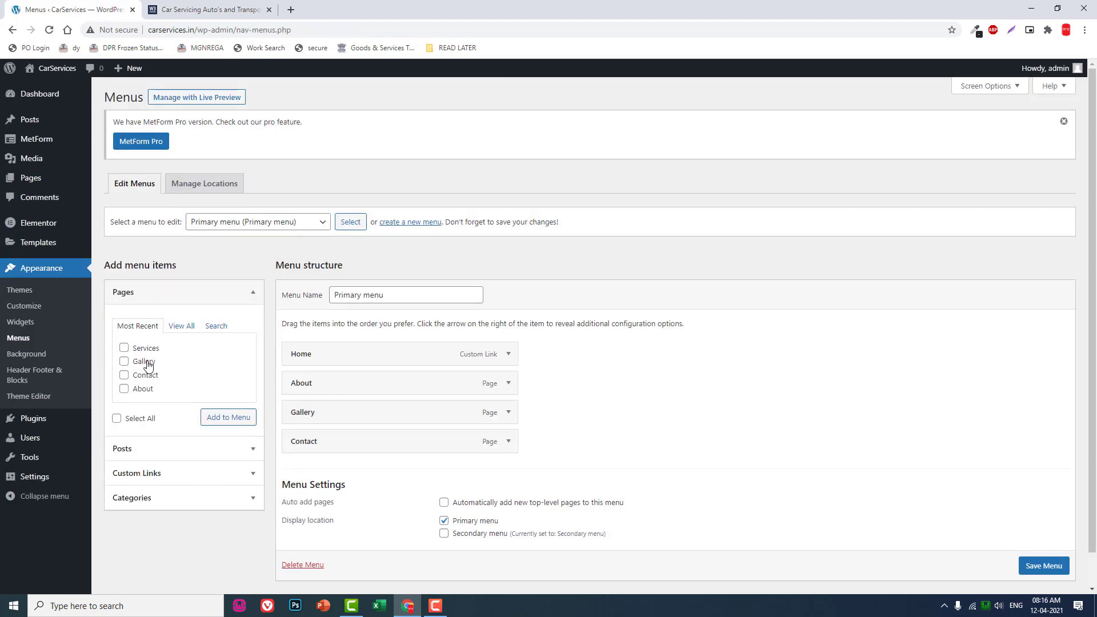
- Add the Services page to the Primary menu between About and Gallery, and save the menu
left_click(124, 348)
left_click(213, 417)
left_click_drag(365, 465, 385, 416)
scroll(781, 488, "down", 2)
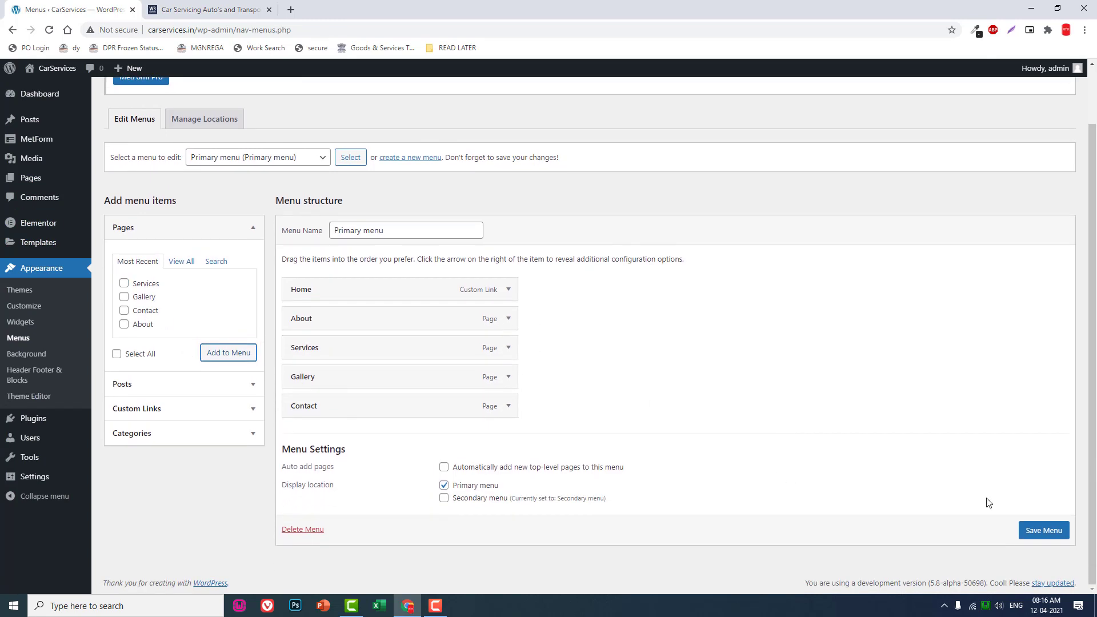
left_click(1045, 531)
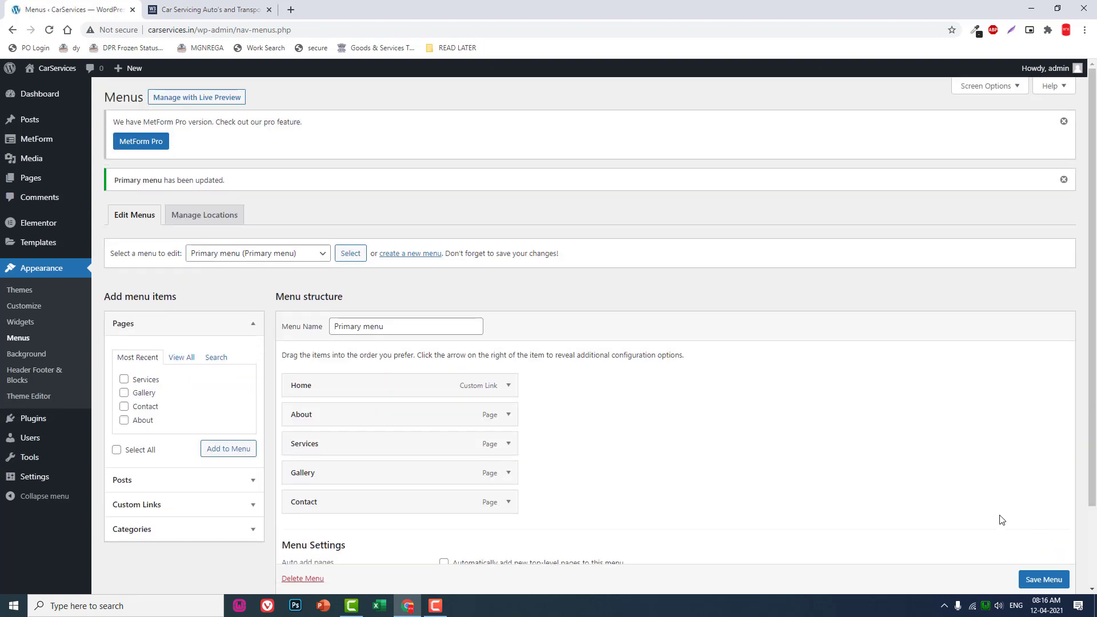
left_click(236, 5)
left_click(35, 8)
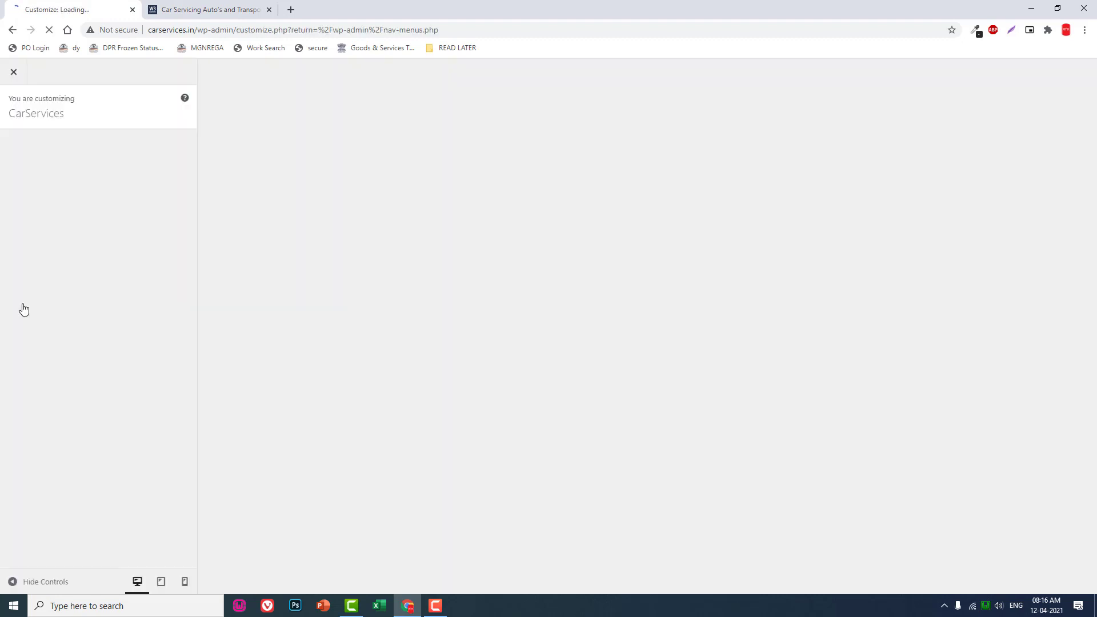
- Open Site Identity's logo picker, close it without choosing a logo, and exit the Customizer
left_click(74, 196)
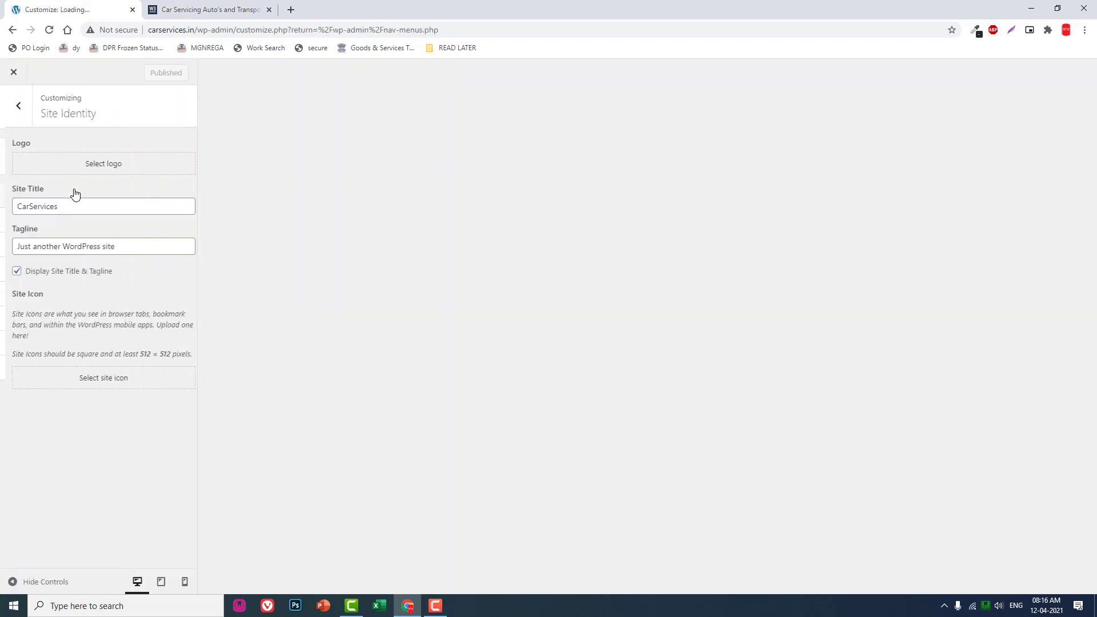
left_click(89, 164)
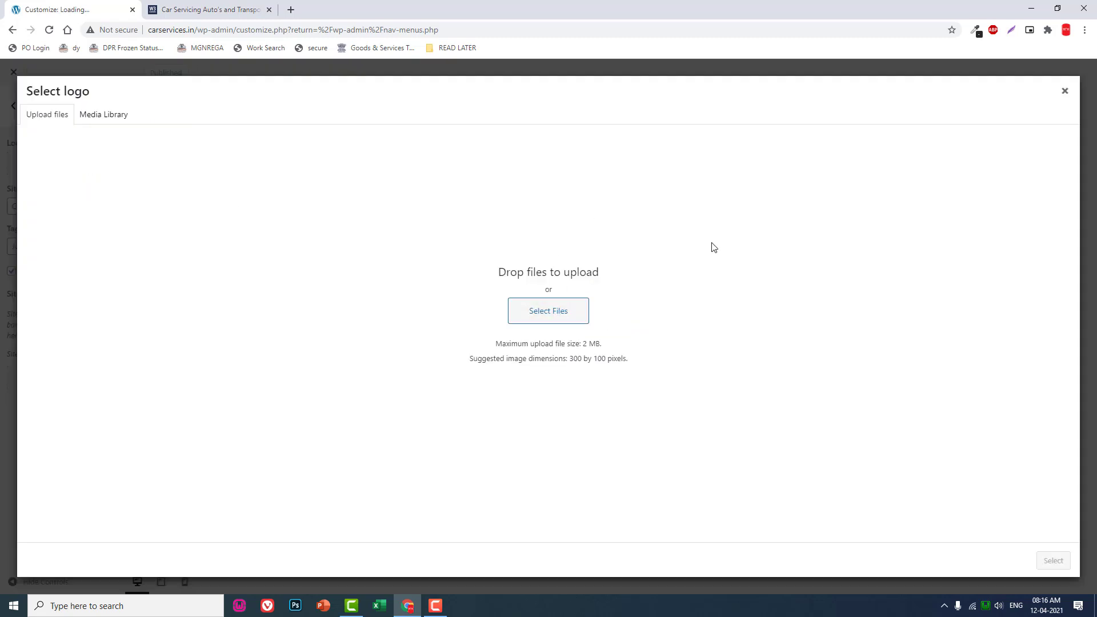
left_click(1066, 93)
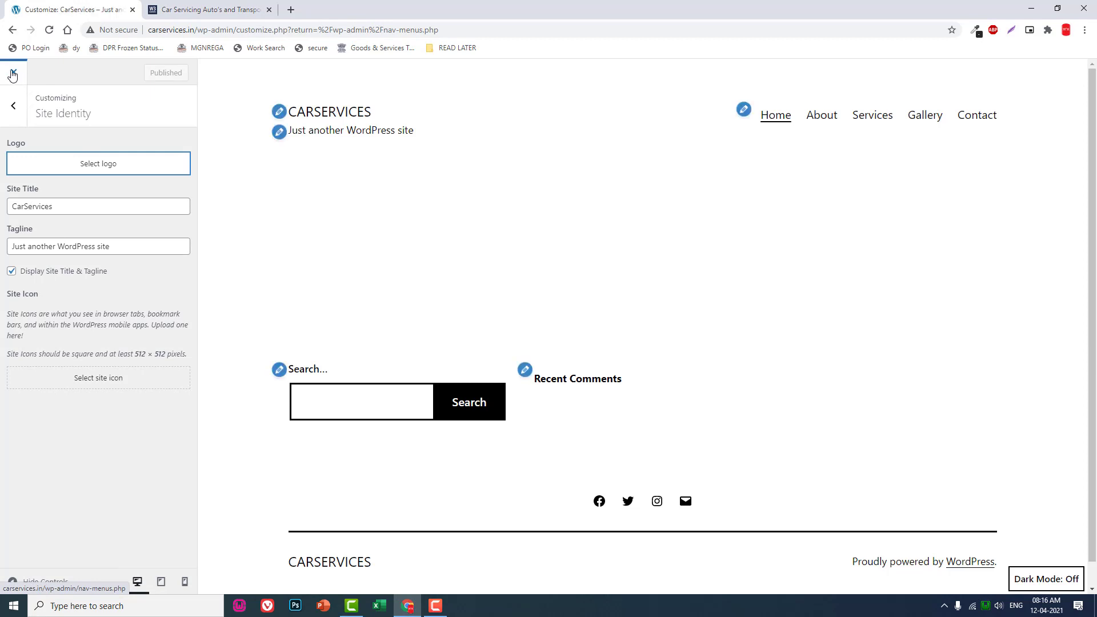
left_click(15, 73)
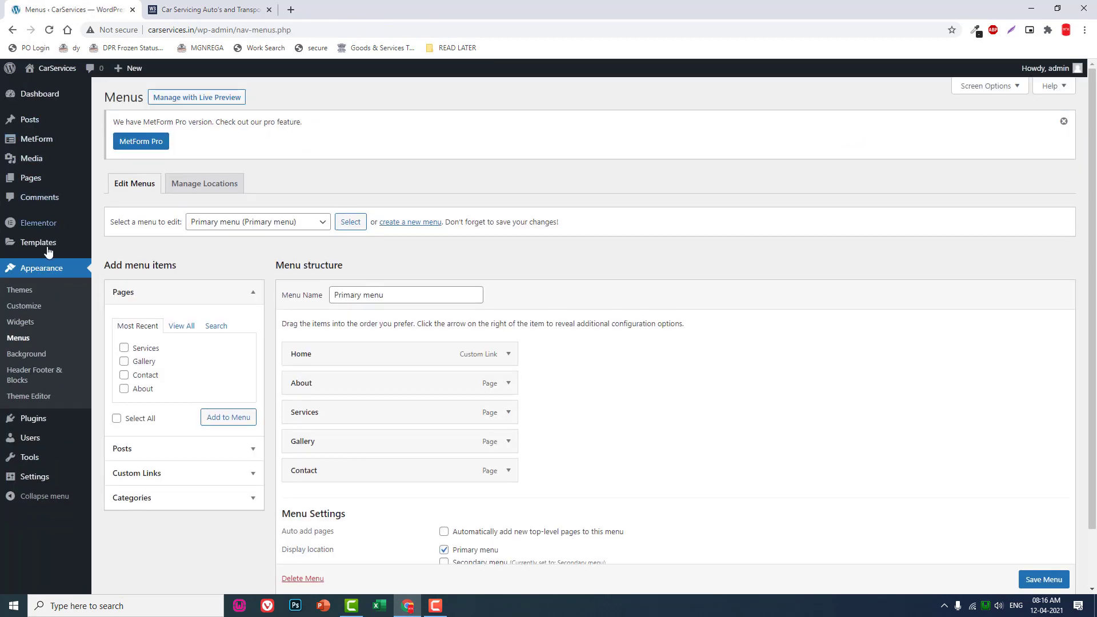
- Create a new Header Footer & Blocks template titled 'Header' with type Header
left_click(42, 377)
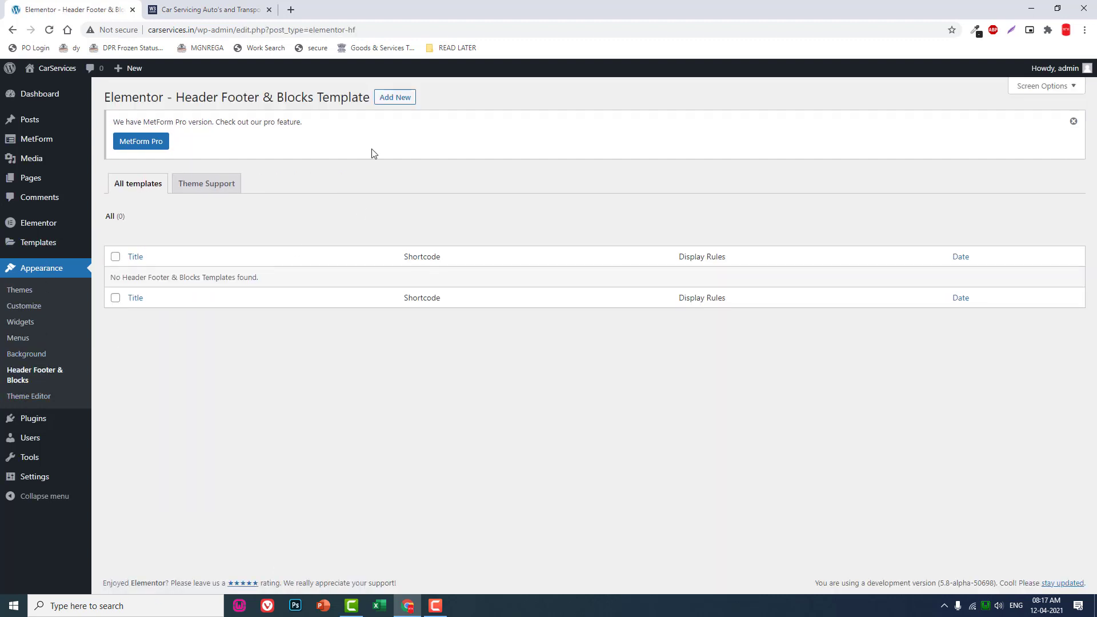
left_click(401, 106)
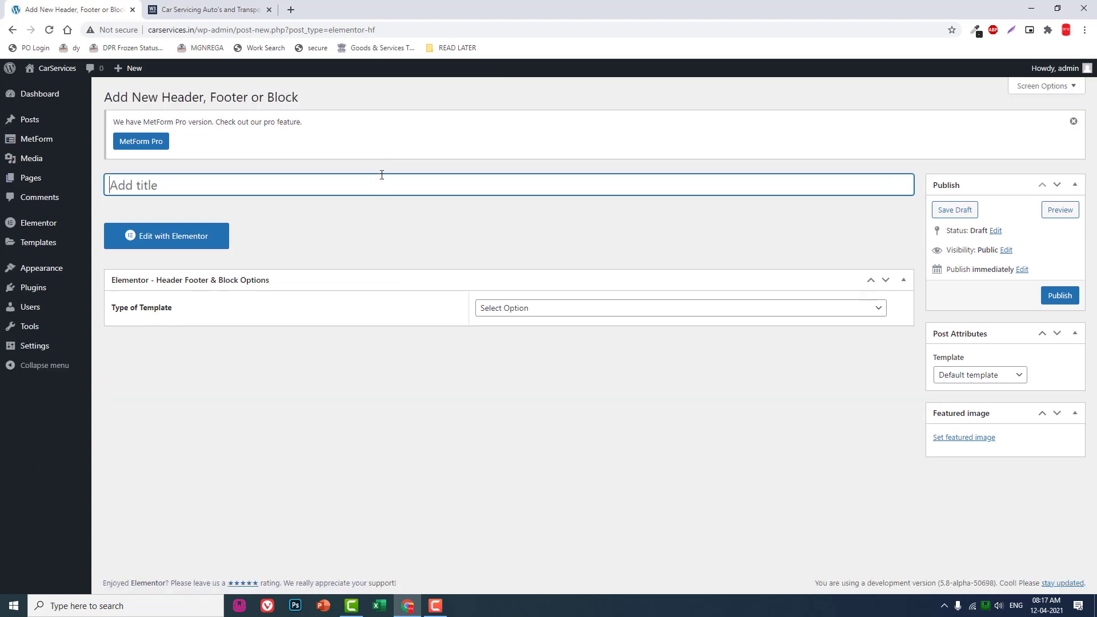
type("Hea")
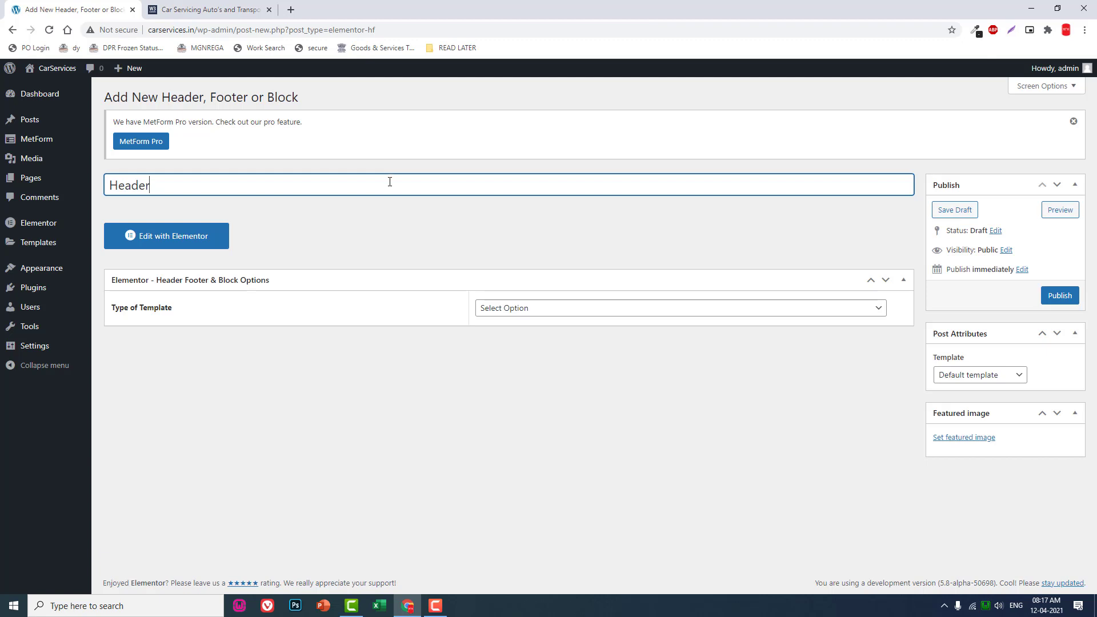
type("der")
left_click(568, 309)
left_click(571, 335)
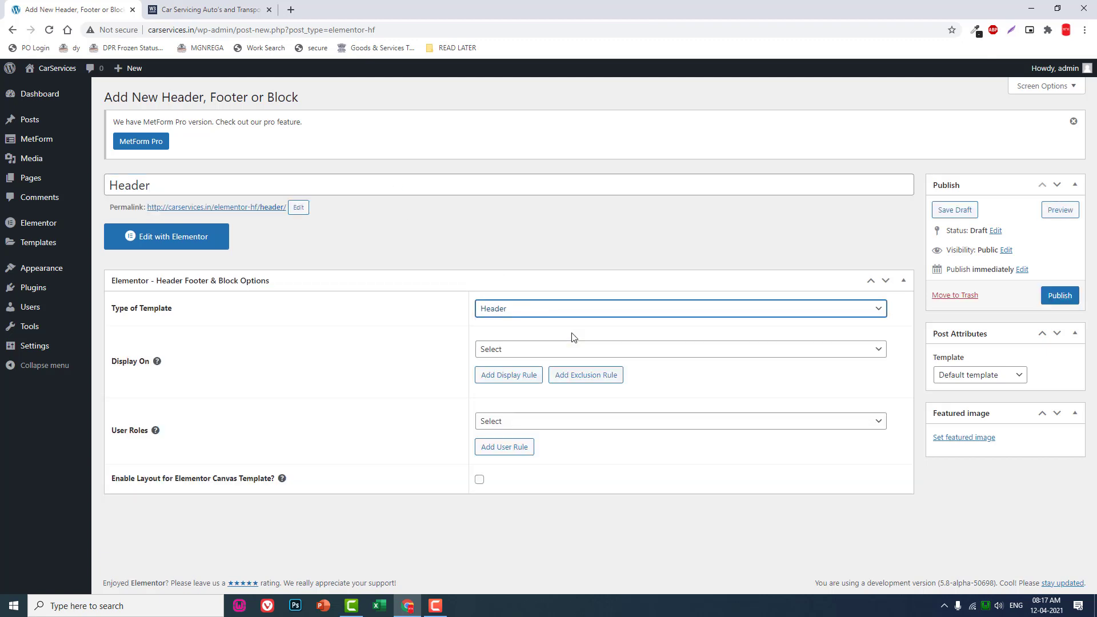
- Display it on the Entire Website for All users with Elementor Canvas, and publish it
left_click(577, 356)
left_click(568, 390)
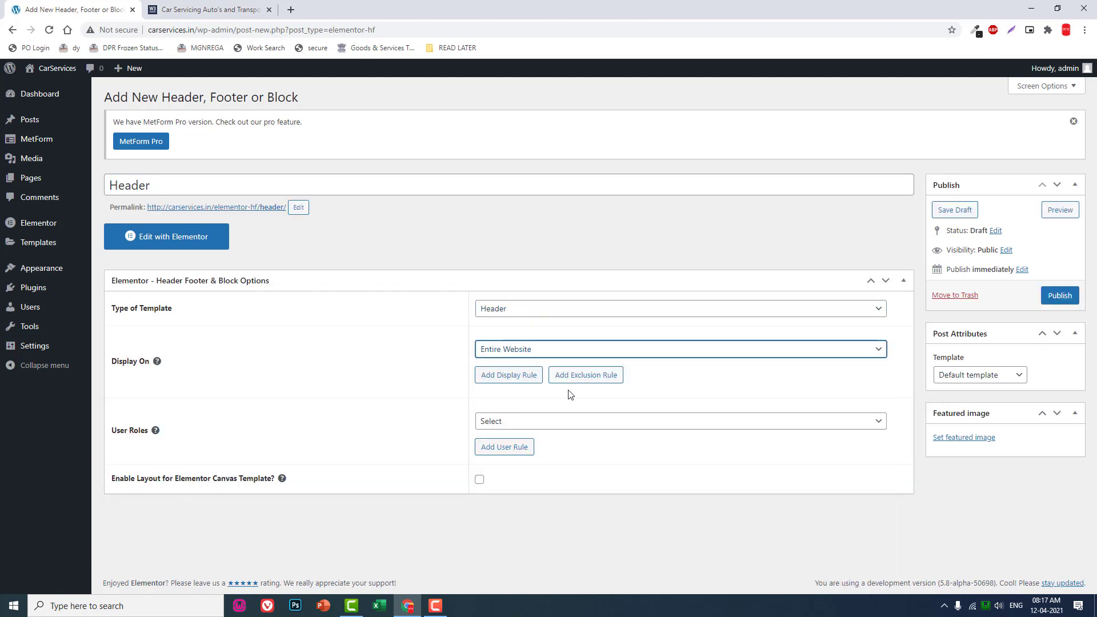
left_click(560, 419)
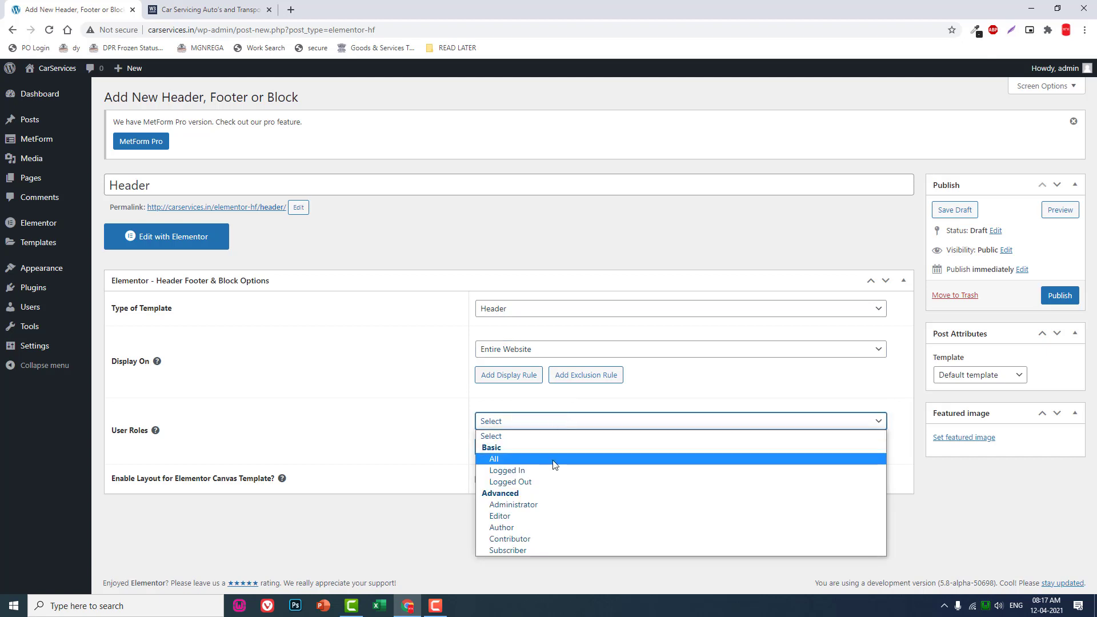
left_click(554, 455)
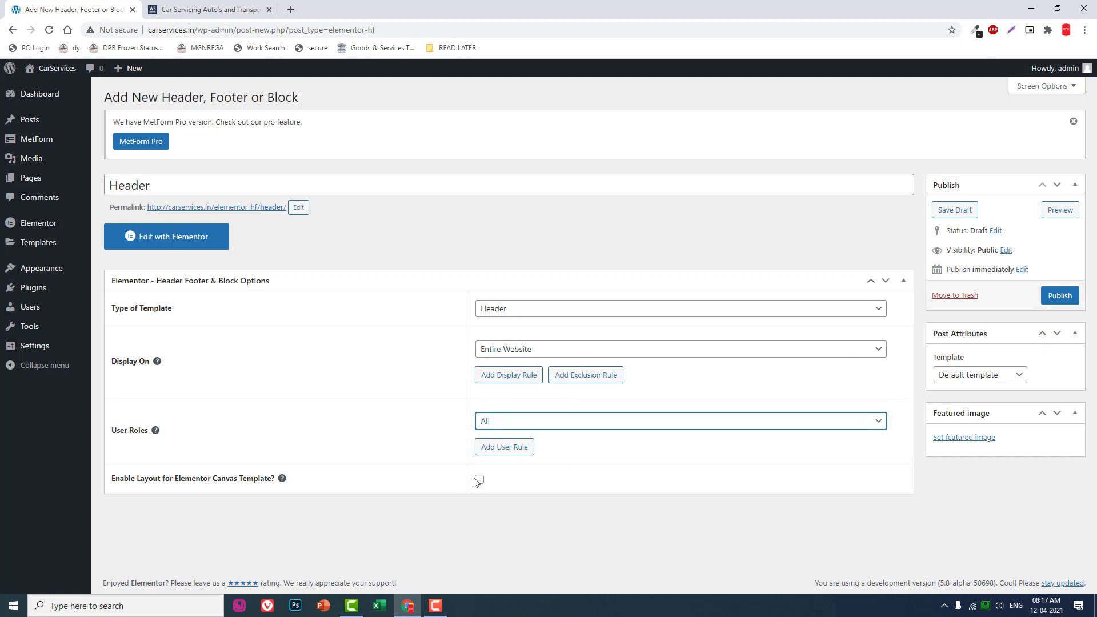
left_click(969, 375)
left_click(974, 401)
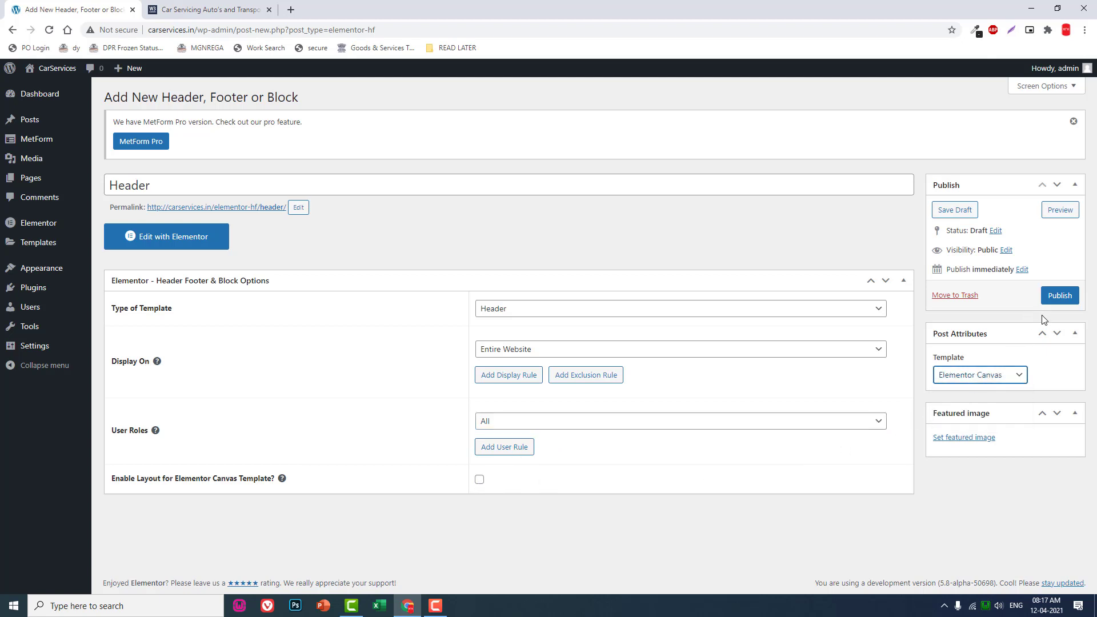
left_click(1061, 295)
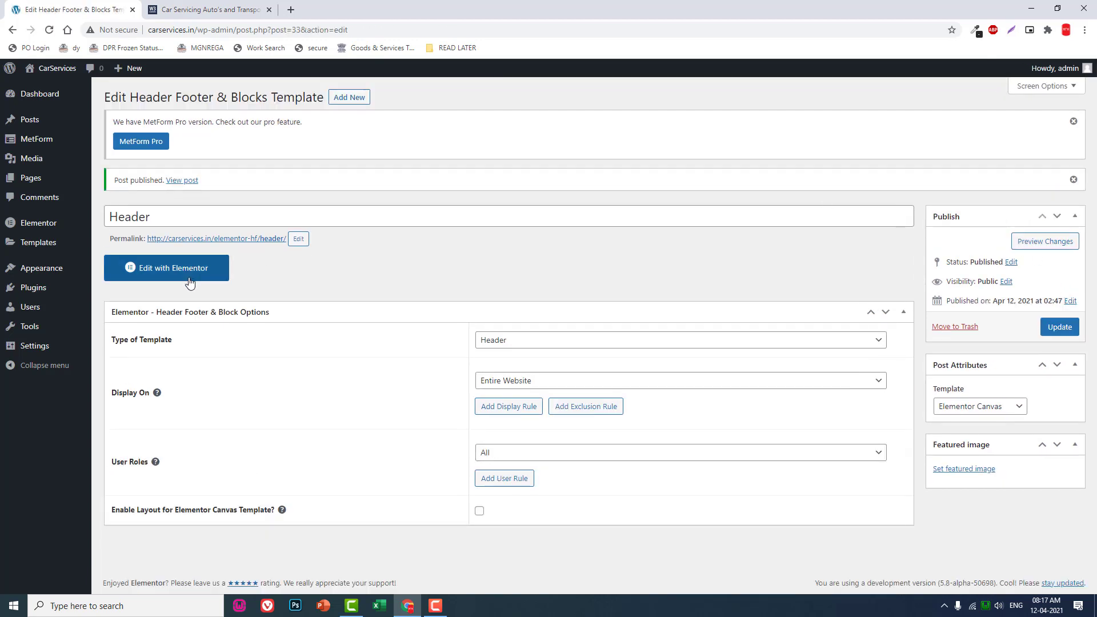
left_click(192, 276)
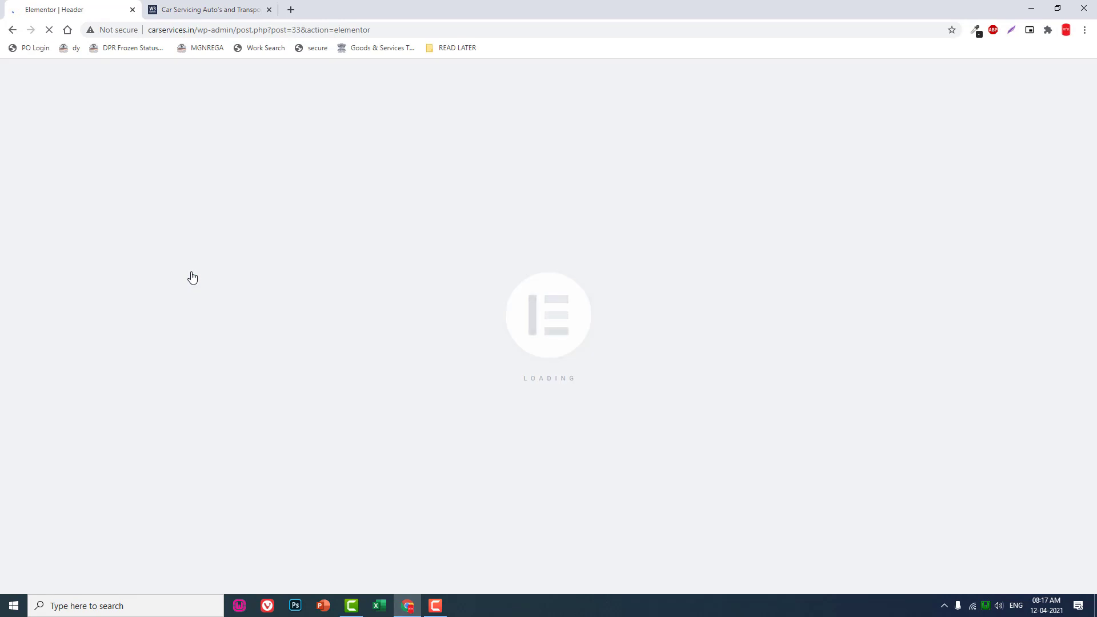
- Check the demo site's header design, then return to the Elementor editor tab
left_click(204, 9)
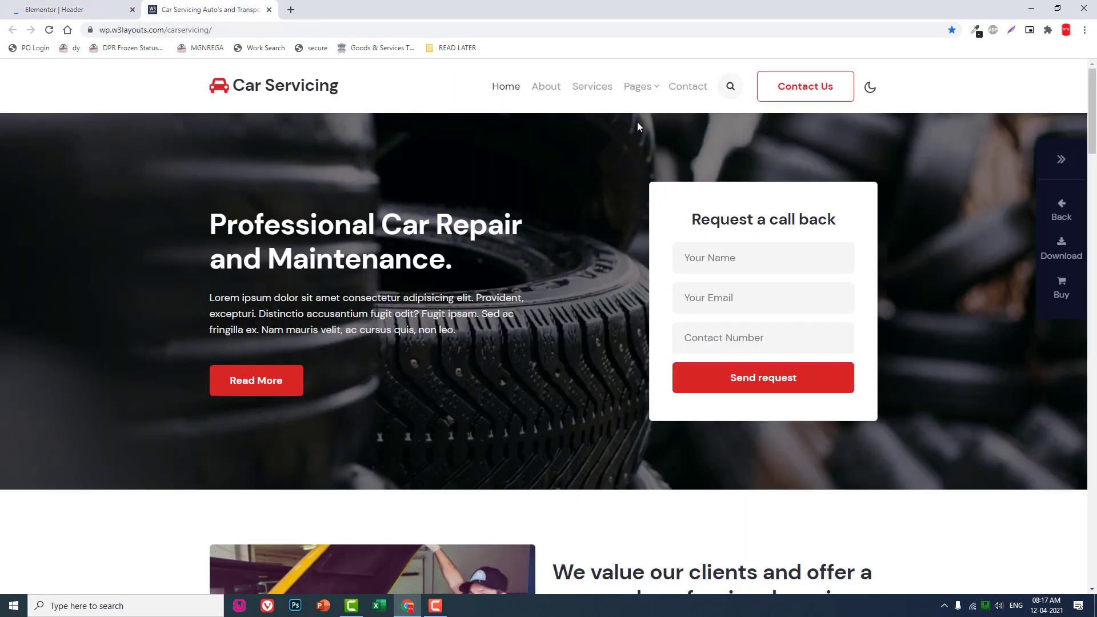
key("ctrl+Tab")
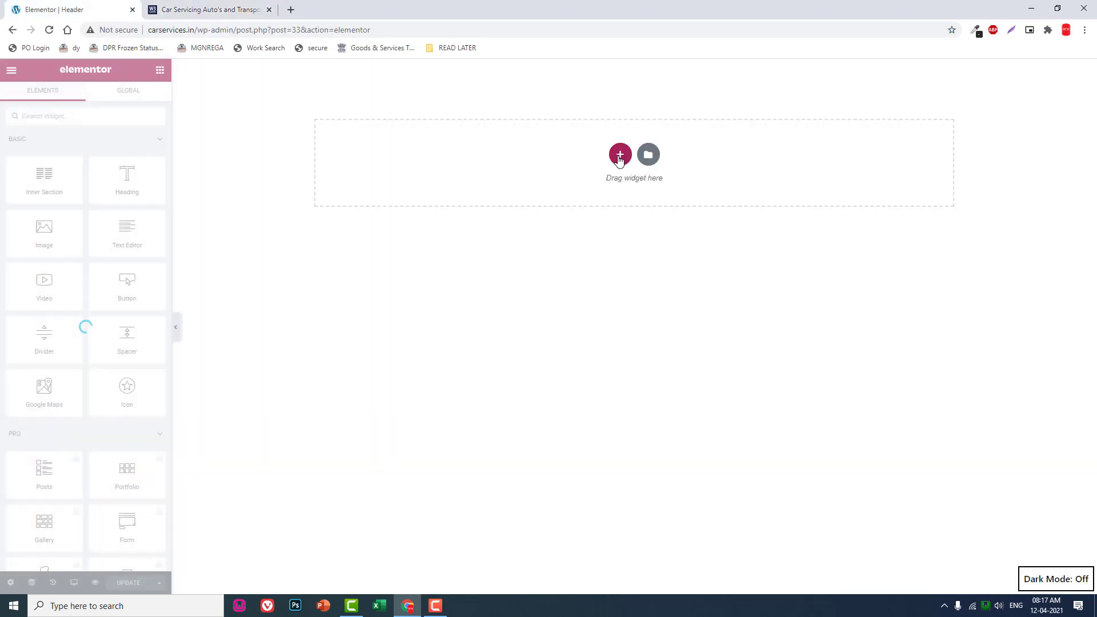
- Add a two-column section to the header and set its vertical alignment to Space Evenly
left_click(619, 157)
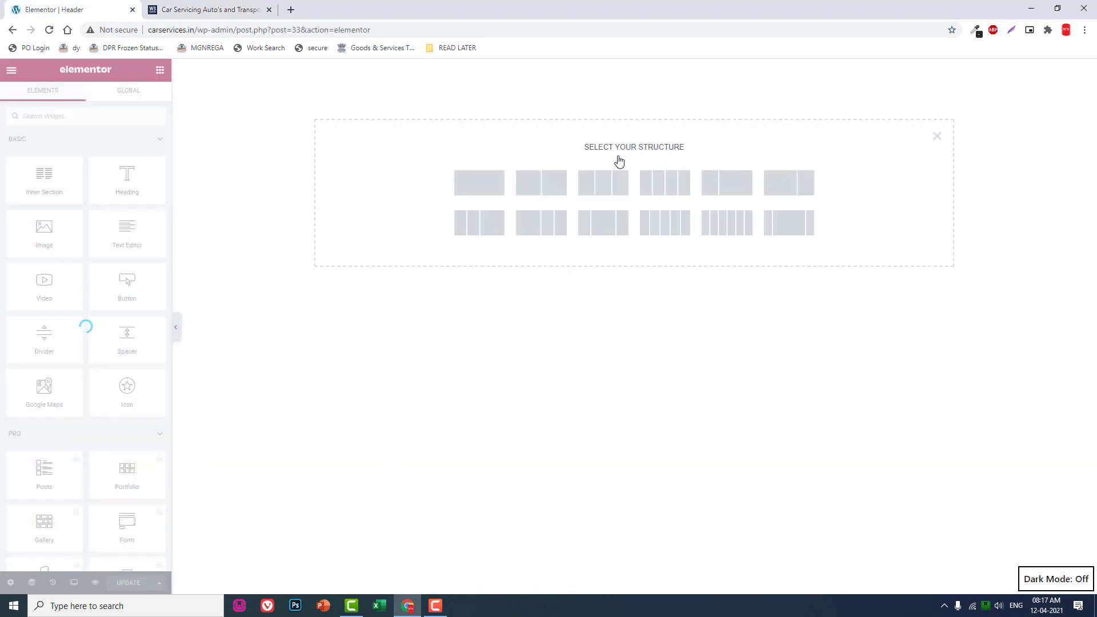
left_click(563, 194)
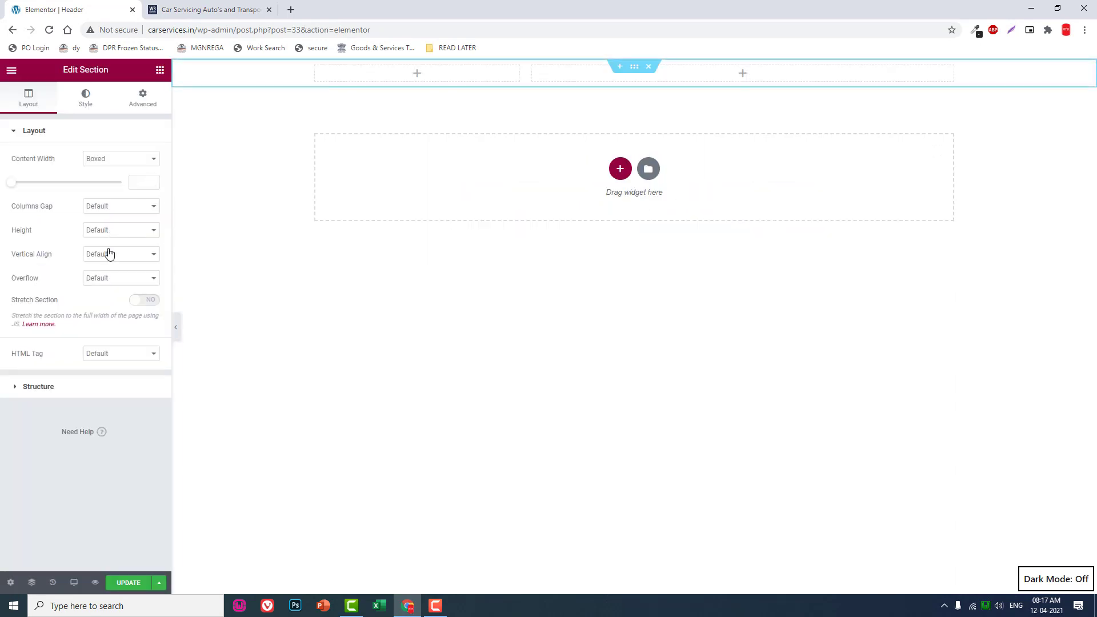
left_click(109, 254)
left_click(117, 284)
left_click(121, 258)
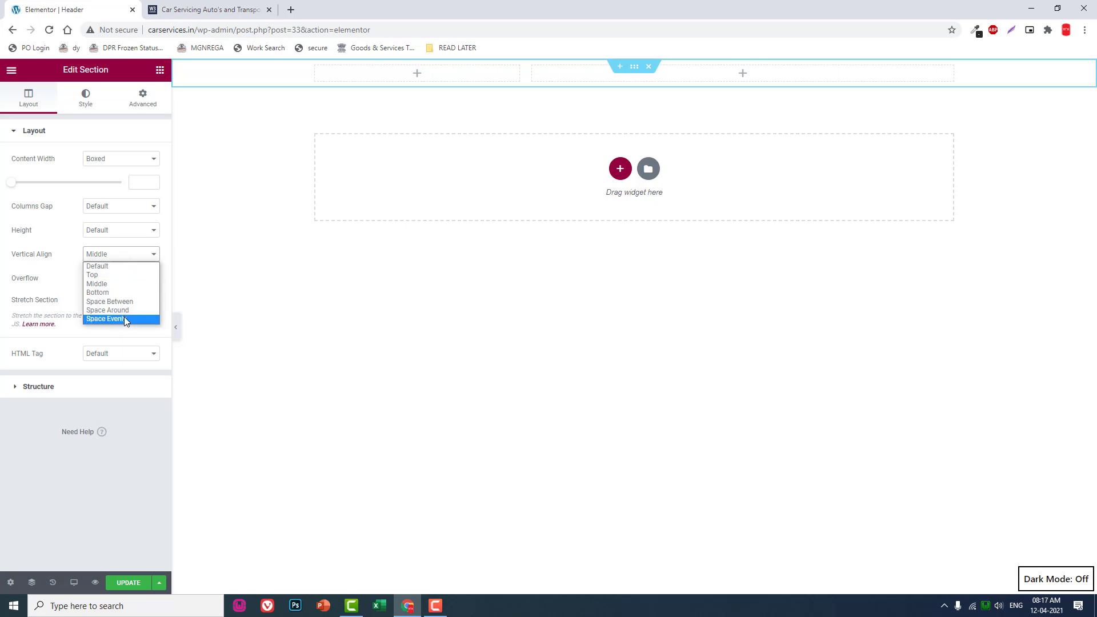
left_click(124, 319)
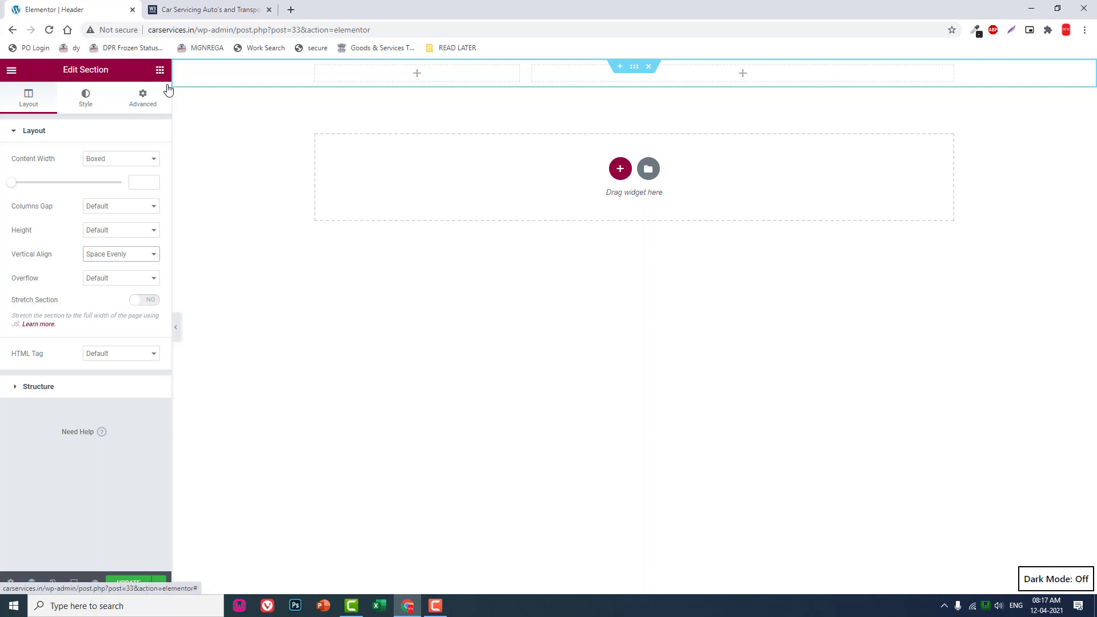
- Place a Site Title widget showing CarServices in the header's left column
left_click(159, 70)
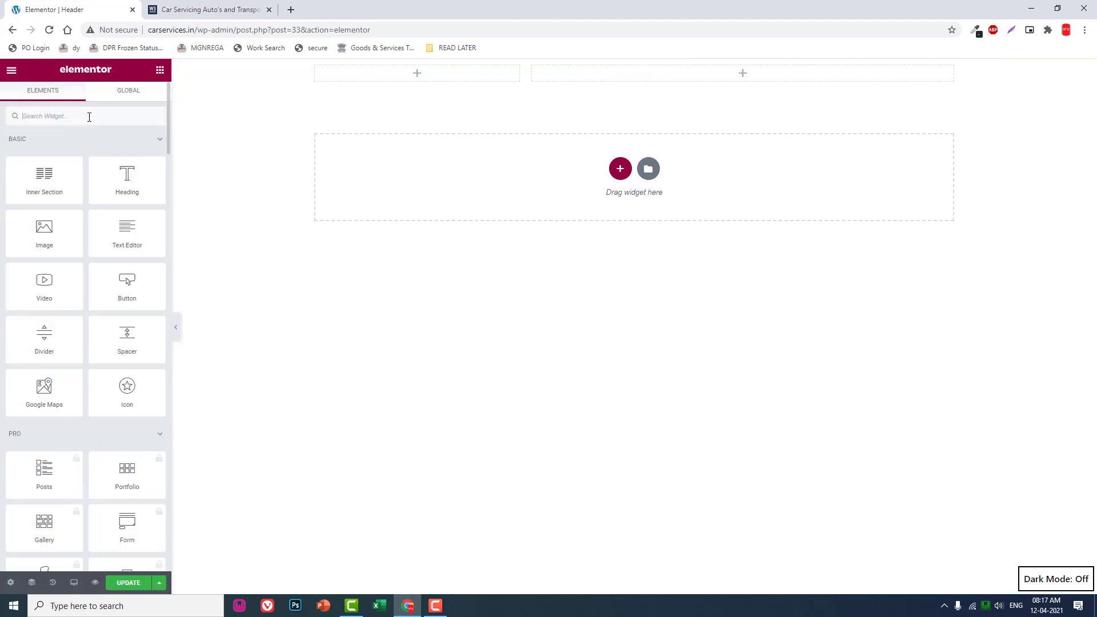
type("site")
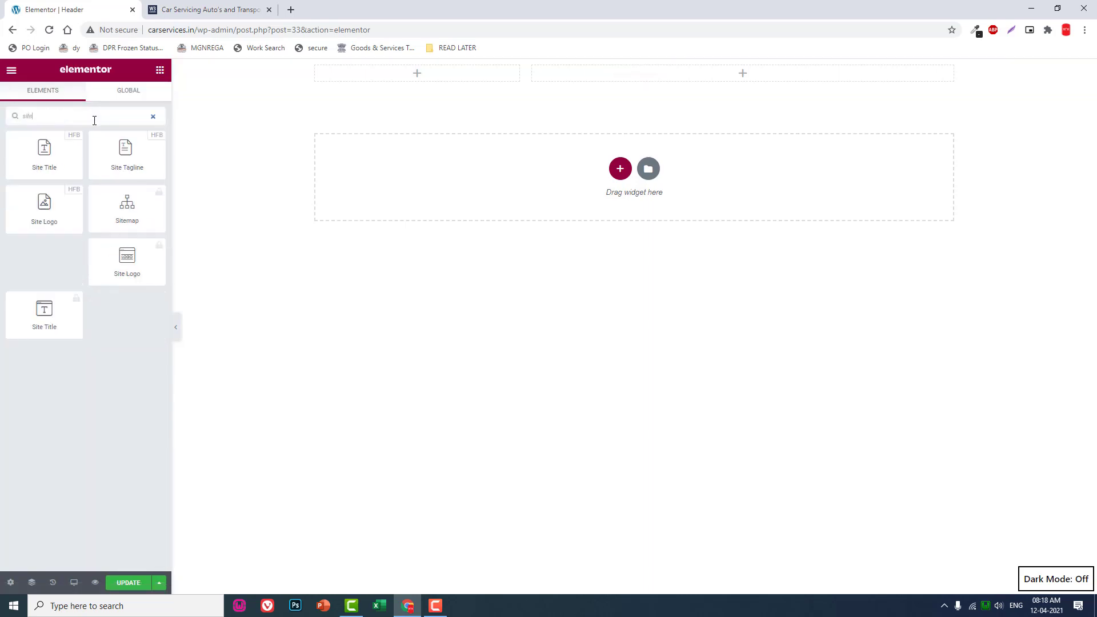
left_click_drag(40, 158, 441, 72)
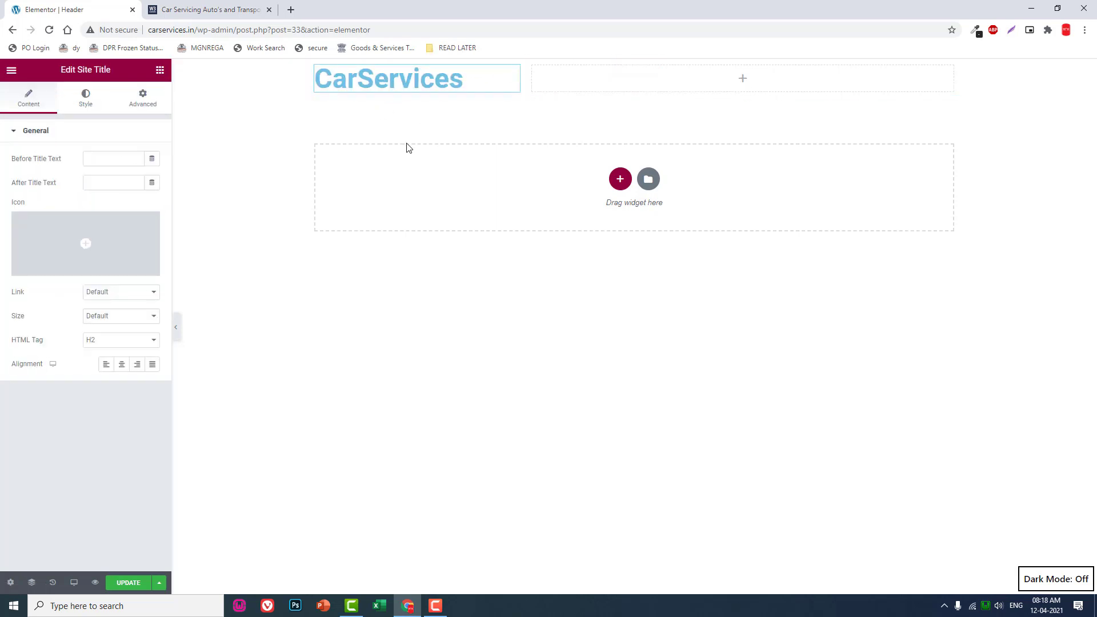
left_click(212, 9)
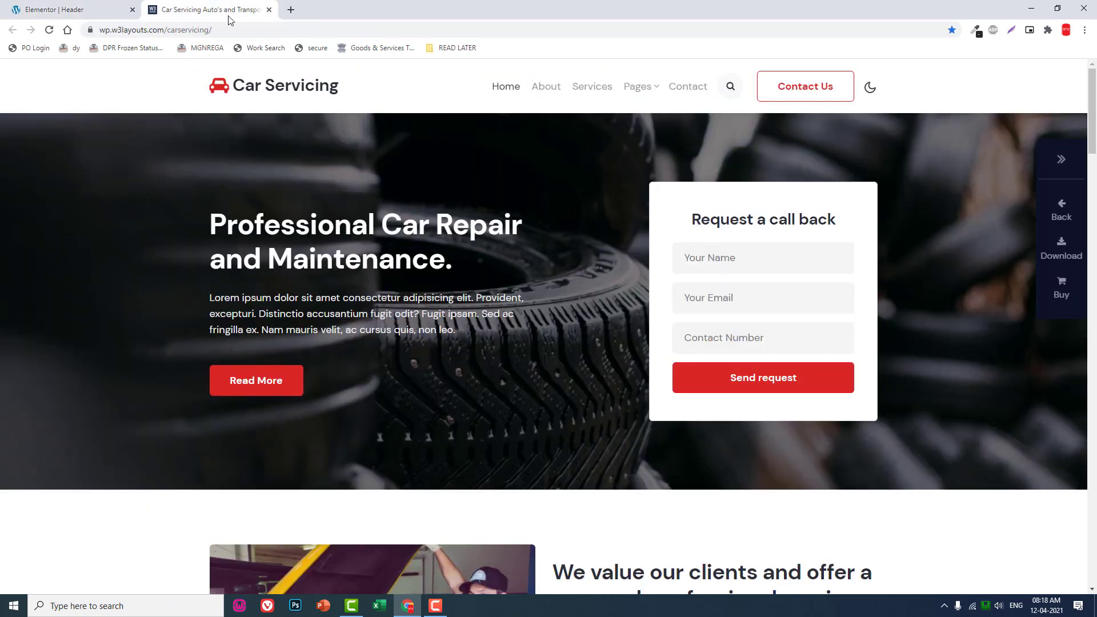
left_click(46, 8)
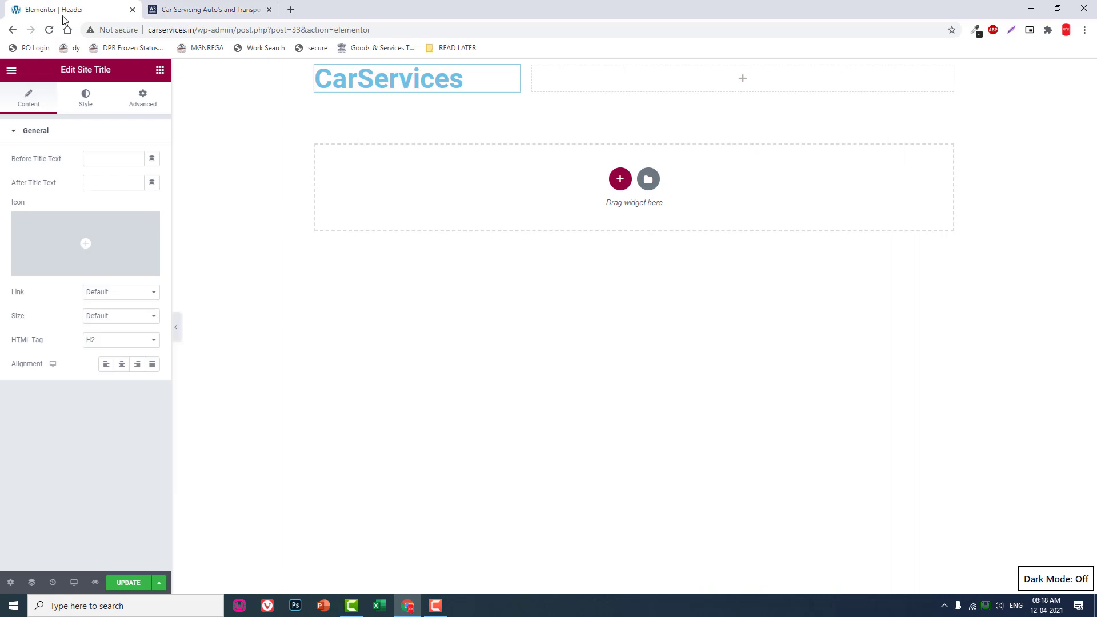
left_click(87, 108)
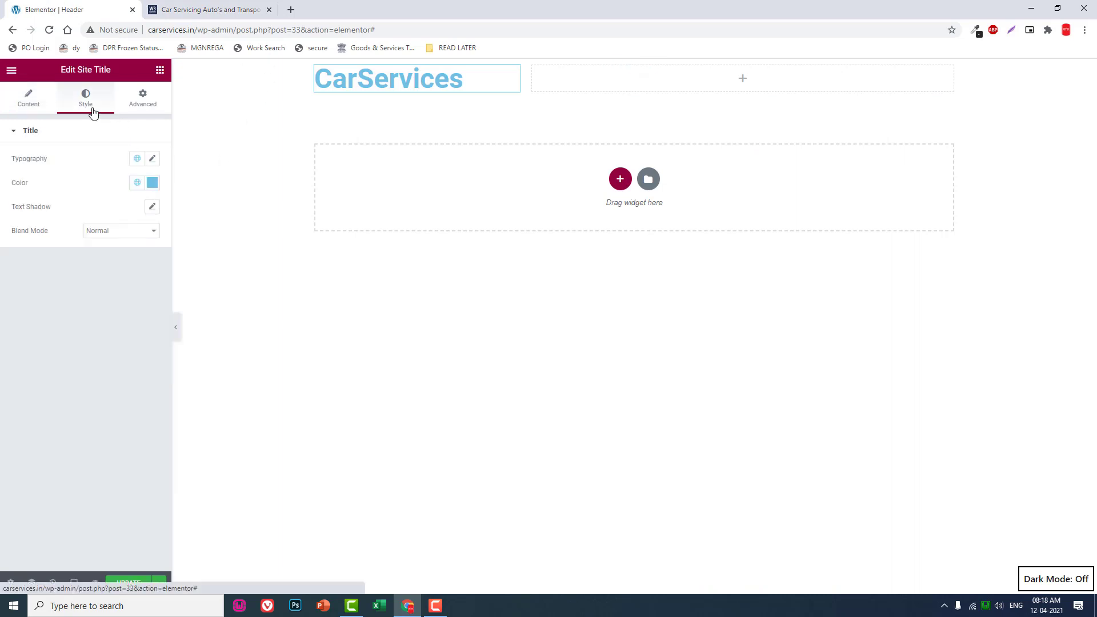
left_click(36, 109)
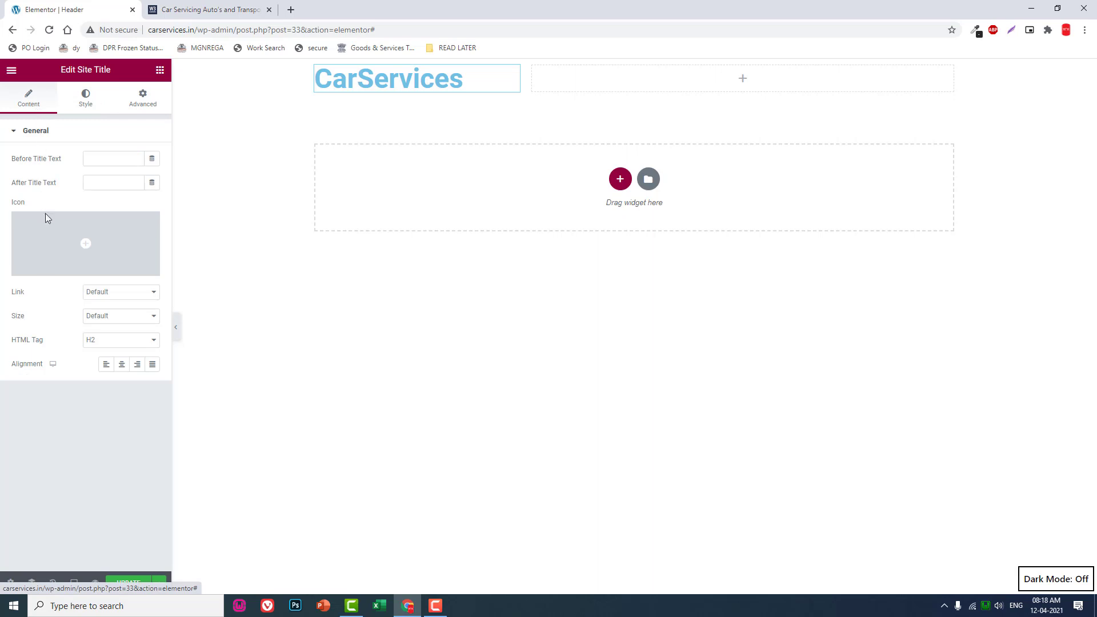
- Add the Car side icon from the icon library before the site title
left_click(57, 230)
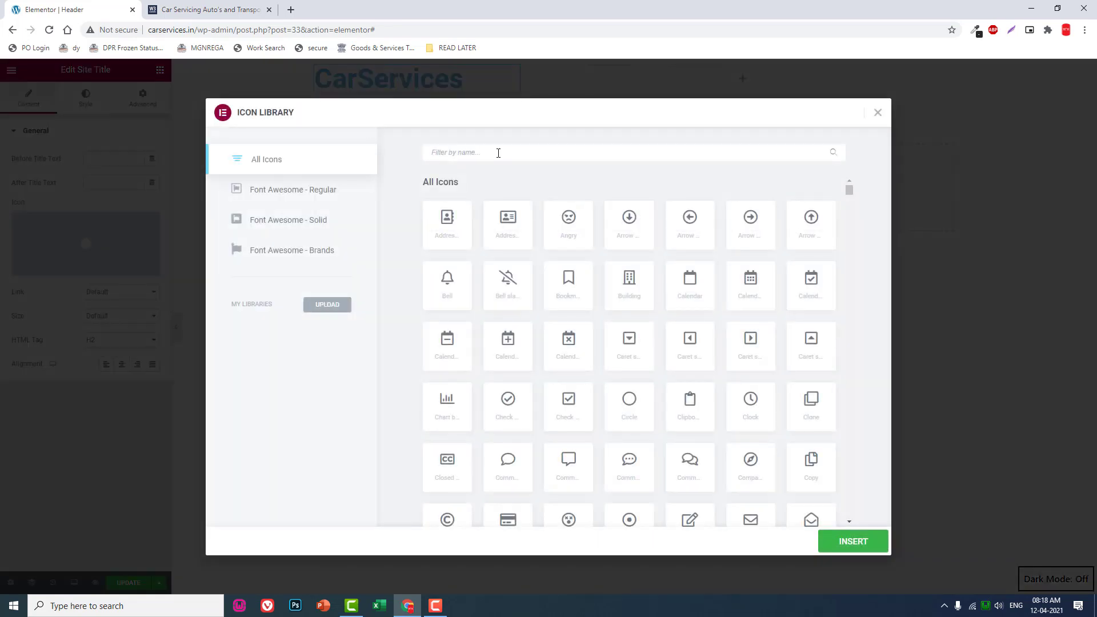
type("car")
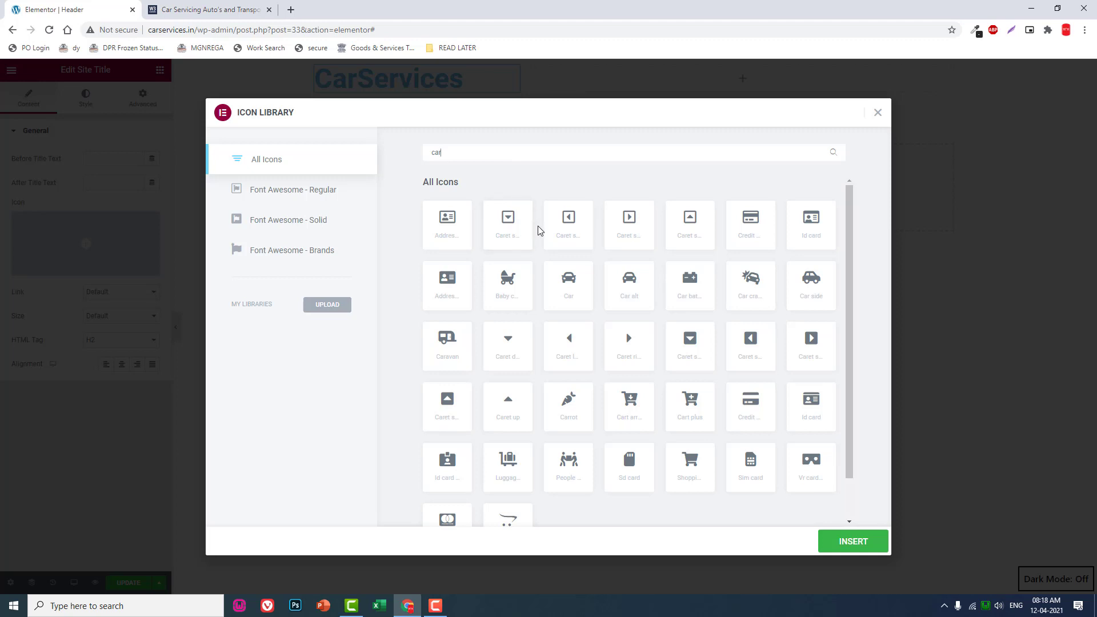
scroll(531, 280, "down", 1)
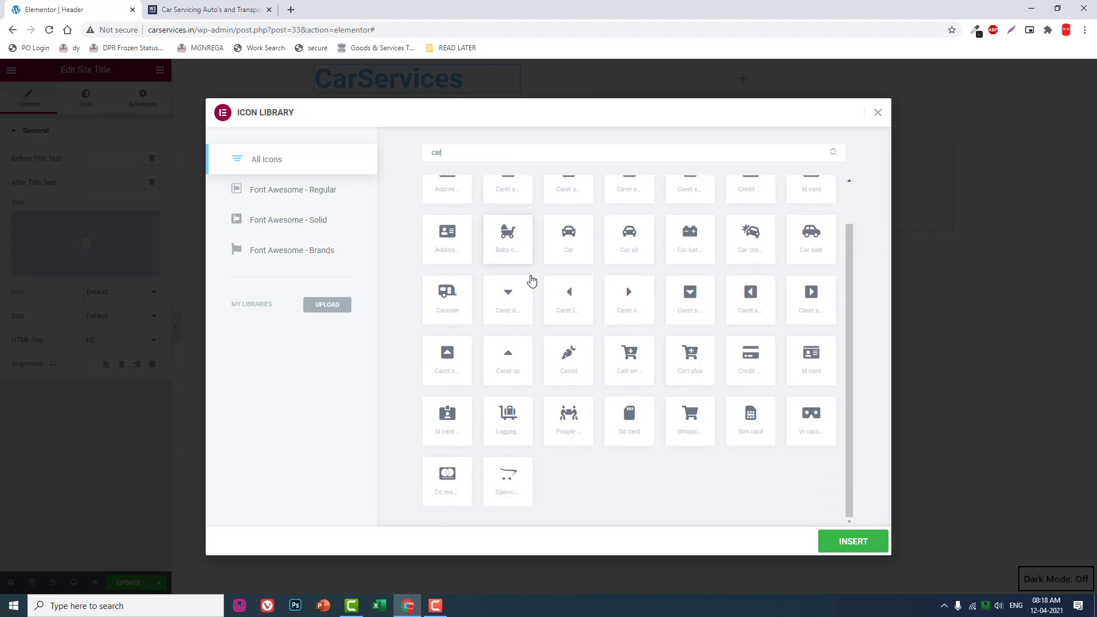
left_click(807, 237)
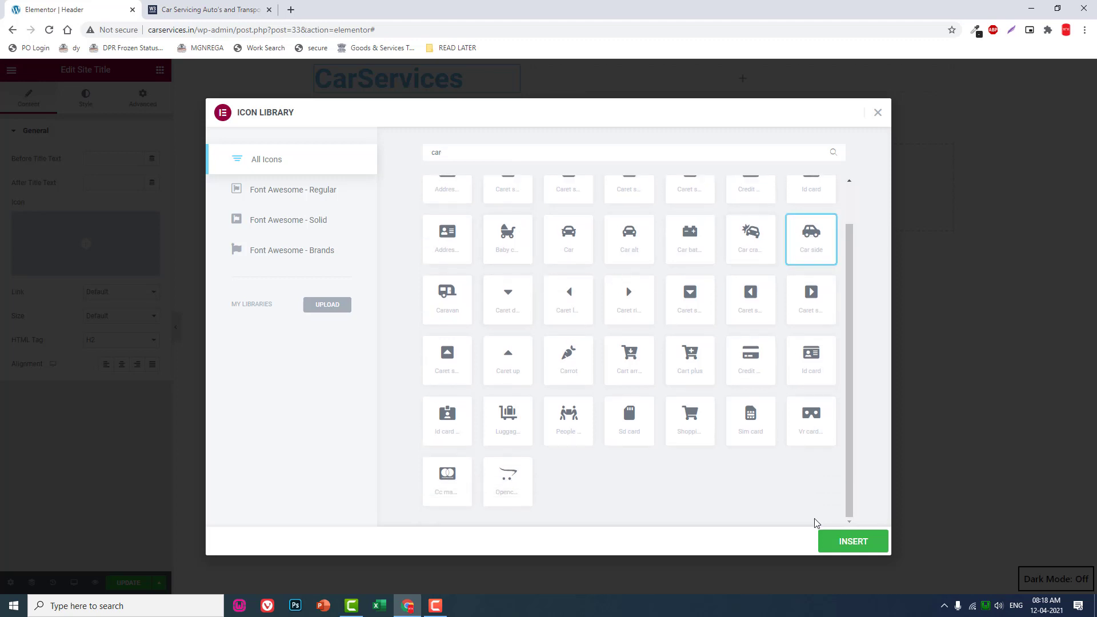
left_click(851, 539)
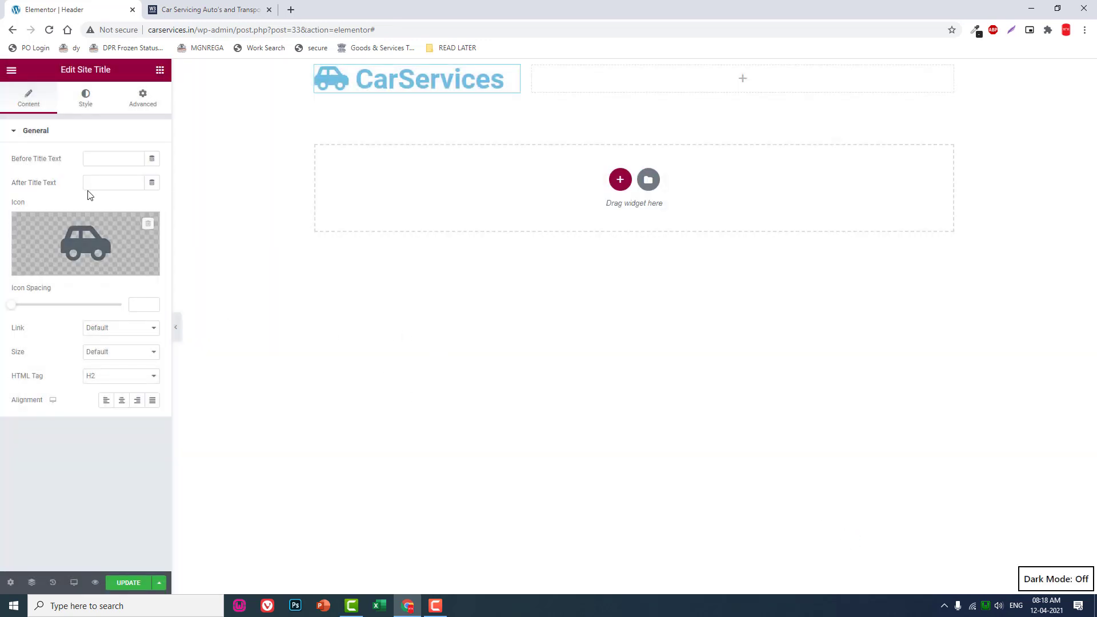
- Set the site title text colour to dark grey #292B2B
left_click(87, 97)
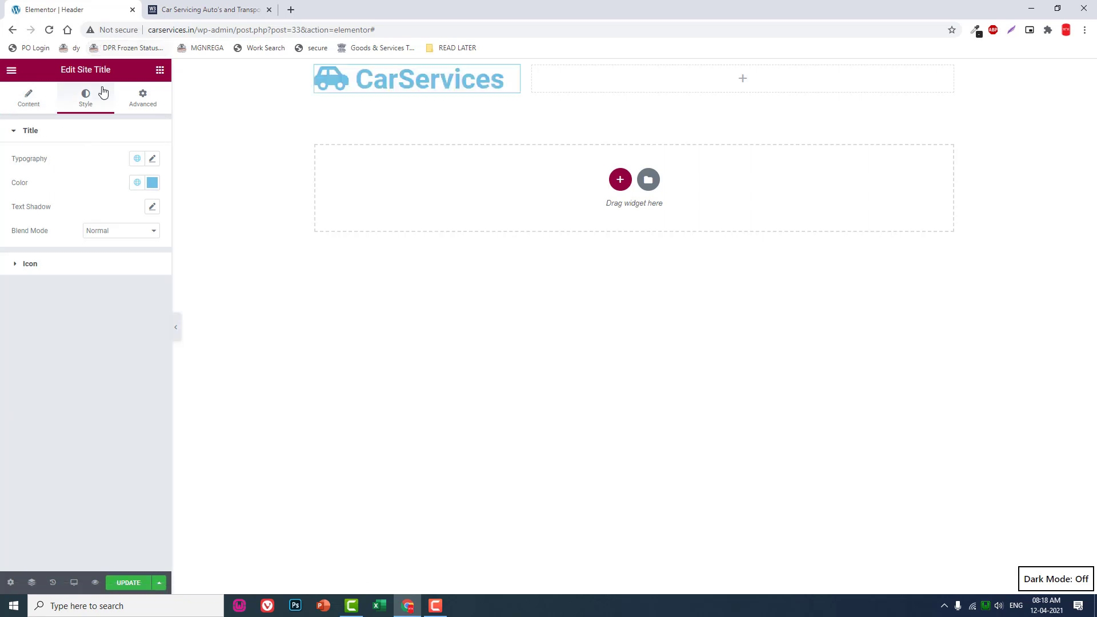
left_click(153, 183)
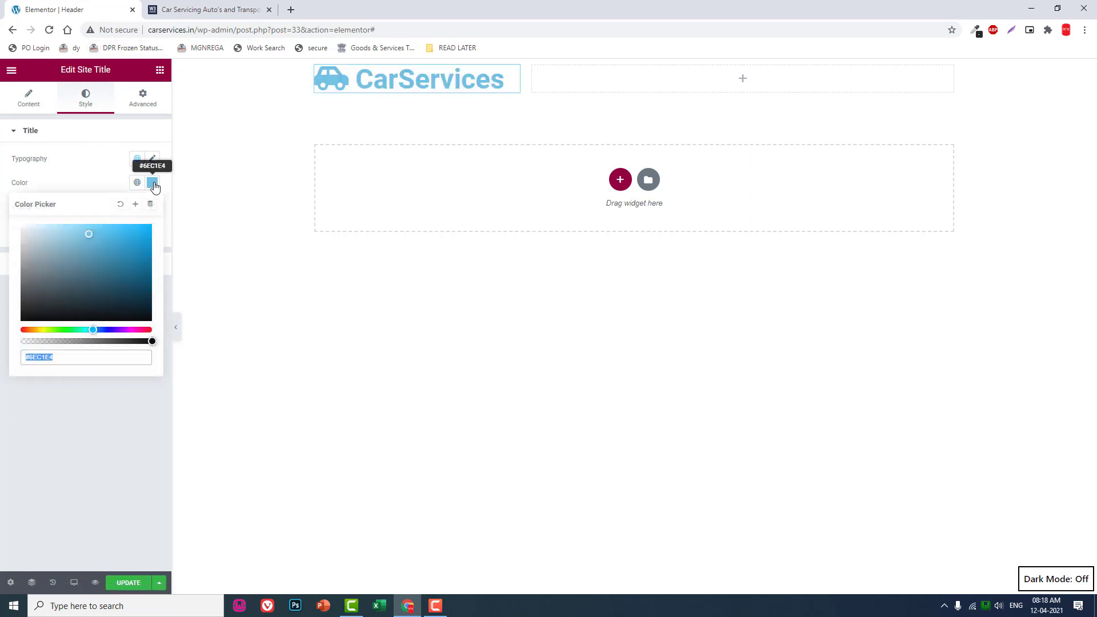
left_click(214, 10)
left_click(99, 7)
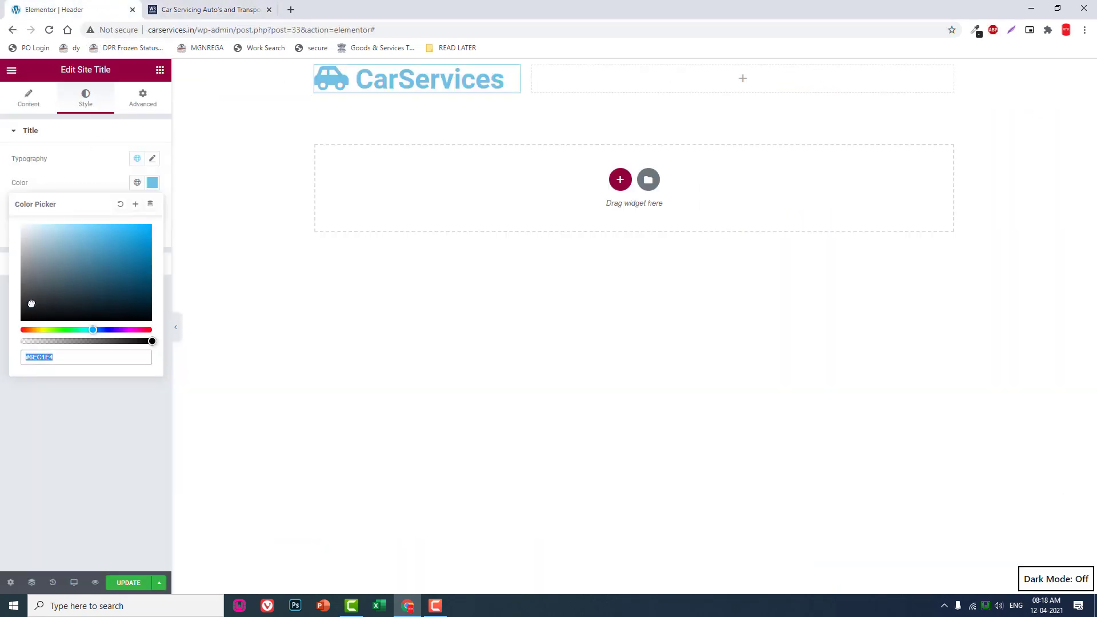
left_click(29, 305)
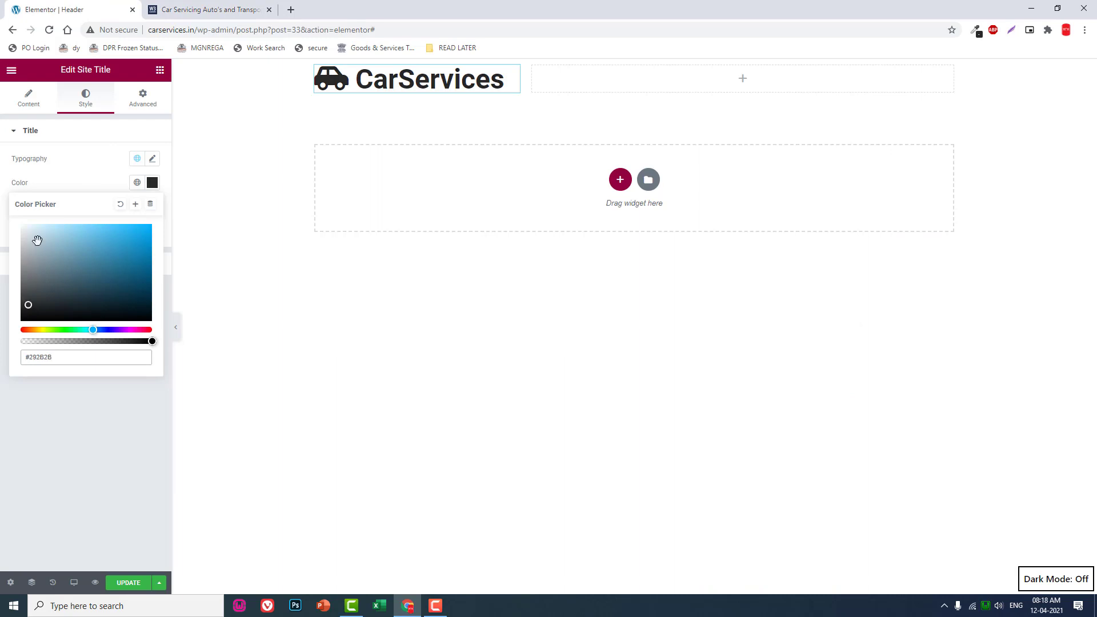
left_click(81, 185)
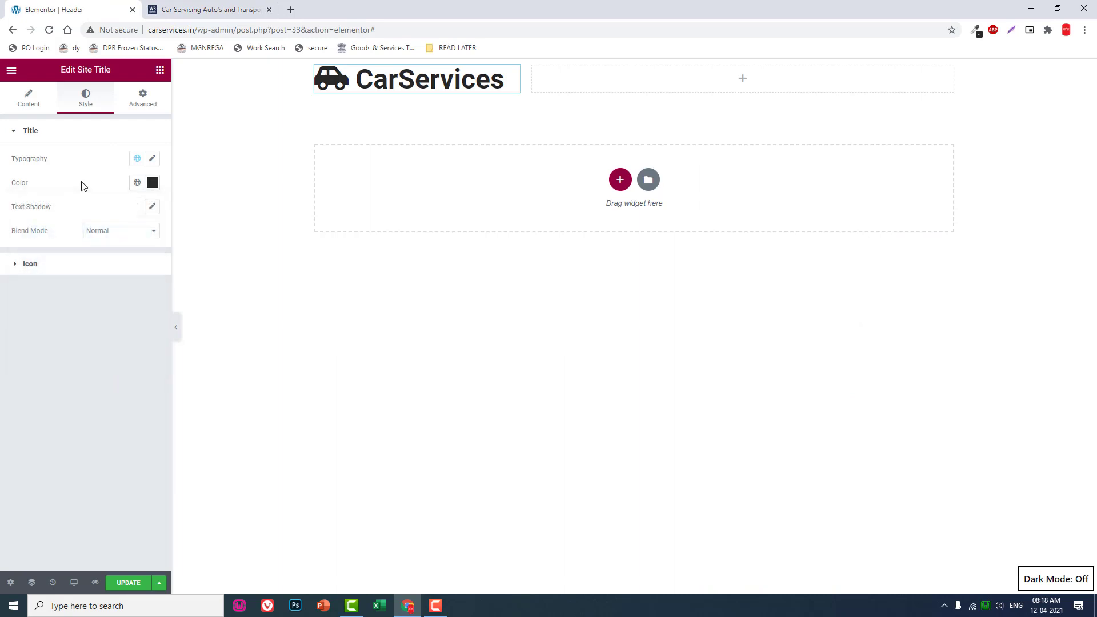
- Colour the car icon red #D92626, sampled from the demo site's logo with ColorZilla
left_click(78, 262)
left_click(152, 187)
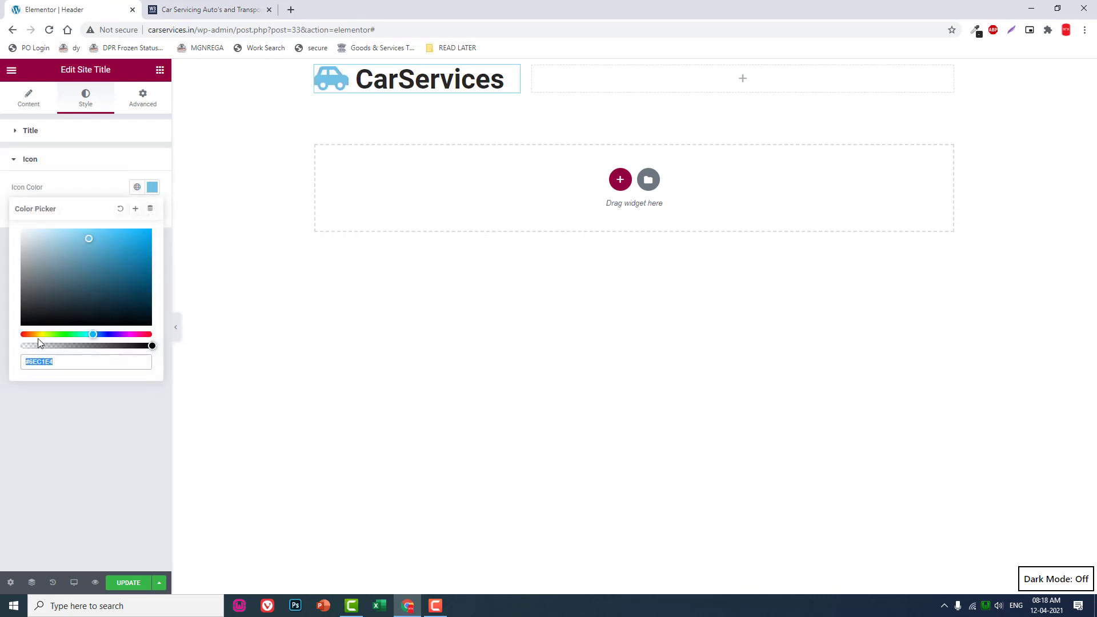
left_click(183, 10)
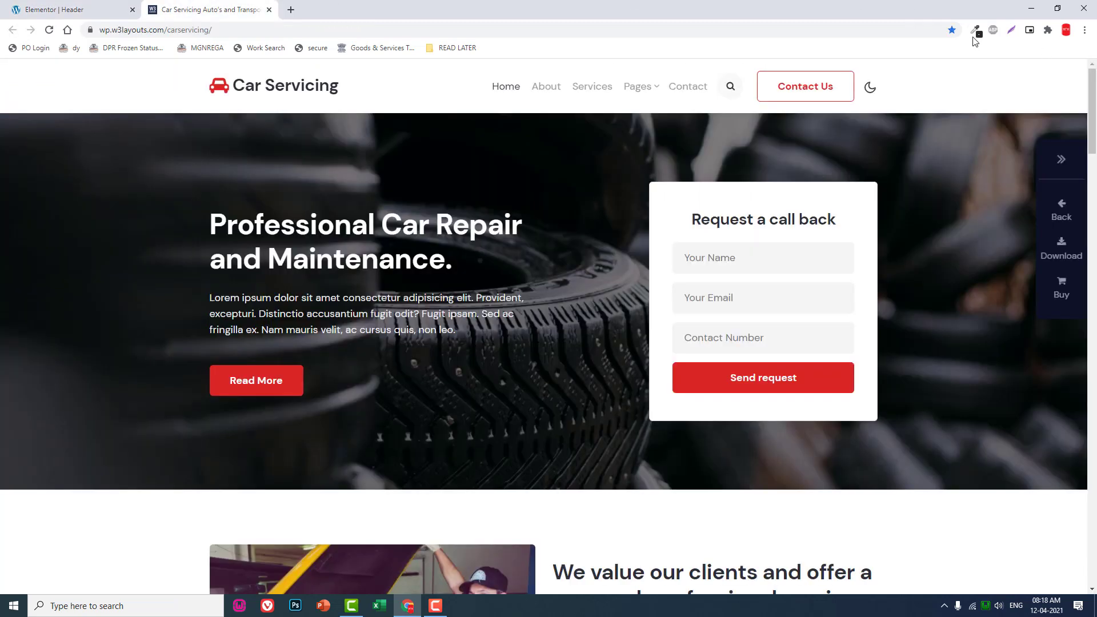
left_click(975, 30)
left_click(914, 41)
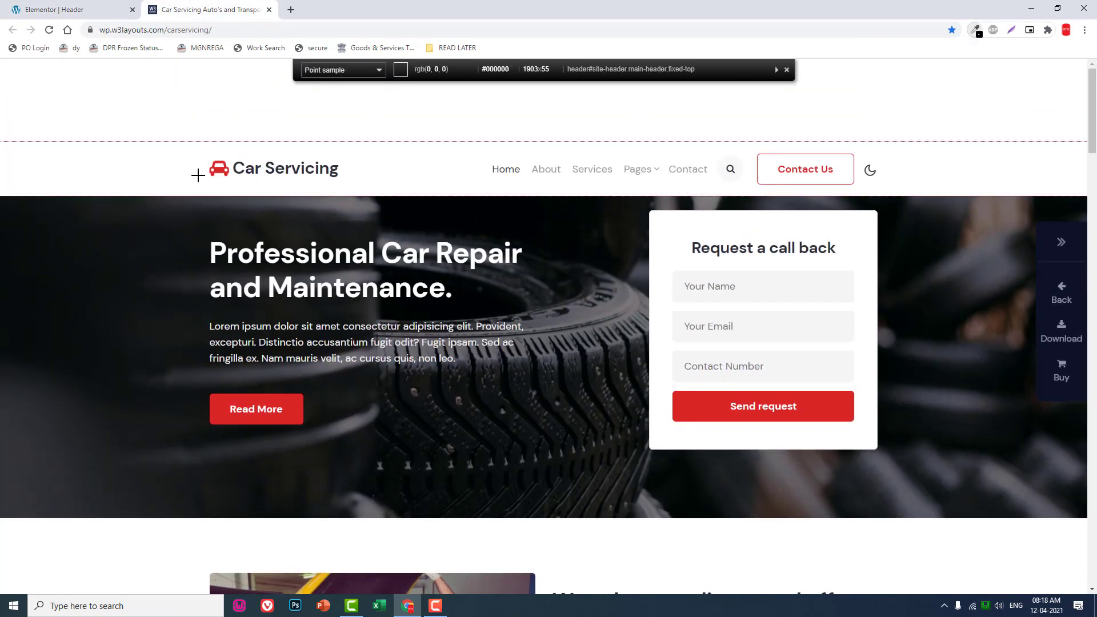
left_click(218, 169)
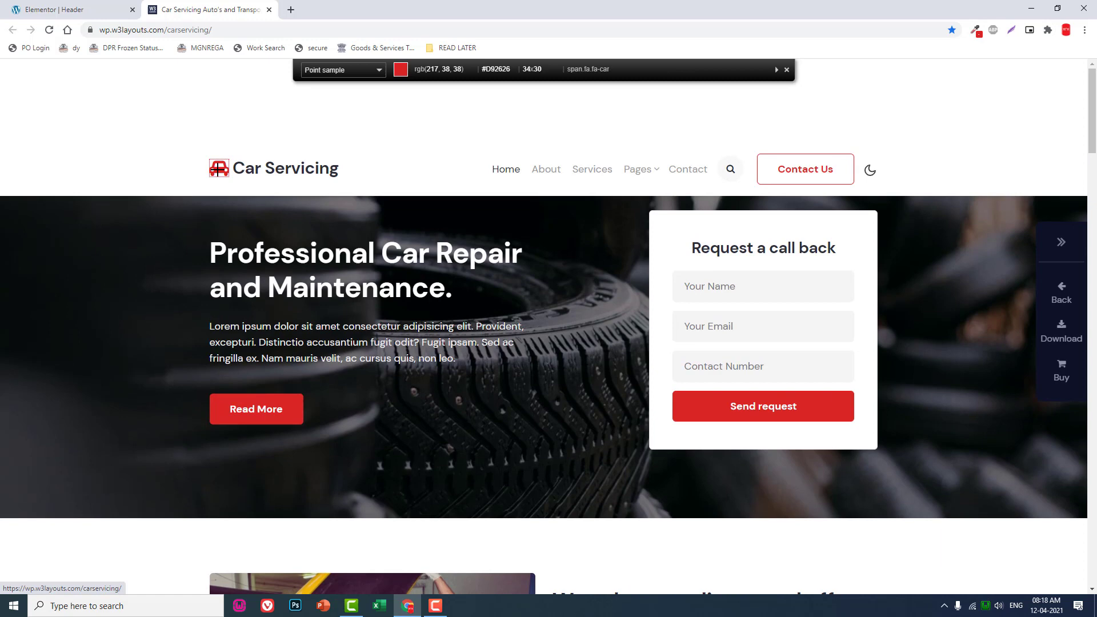
left_click(108, 3)
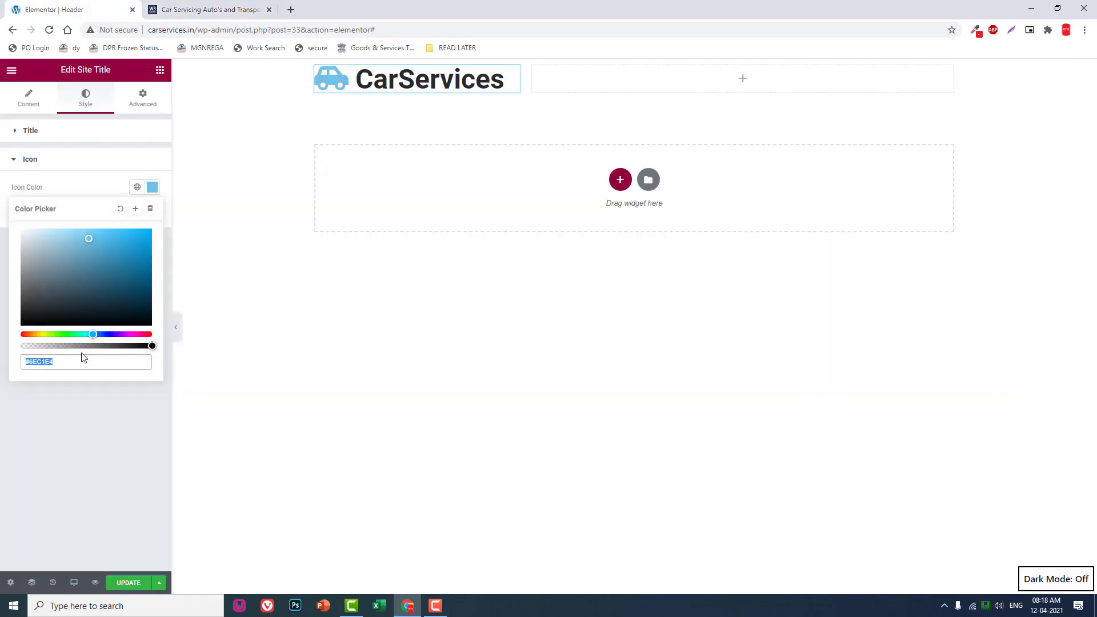
key("ctrl+v")
left_click(97, 430)
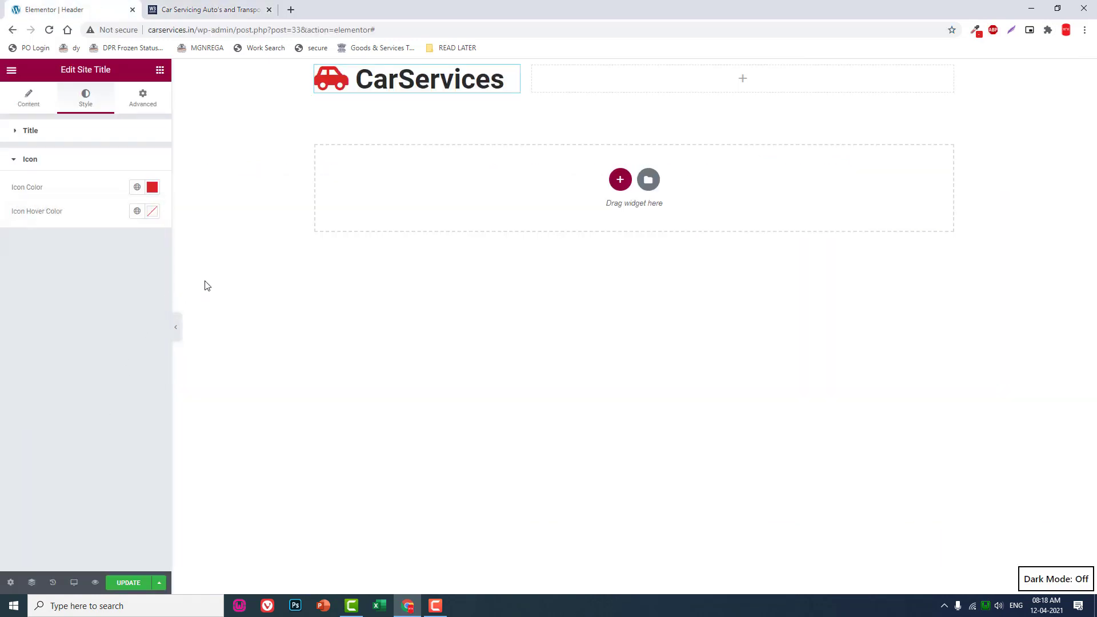
- Preview the header without the editing panel, then restore it to the title style settings
left_click(176, 329)
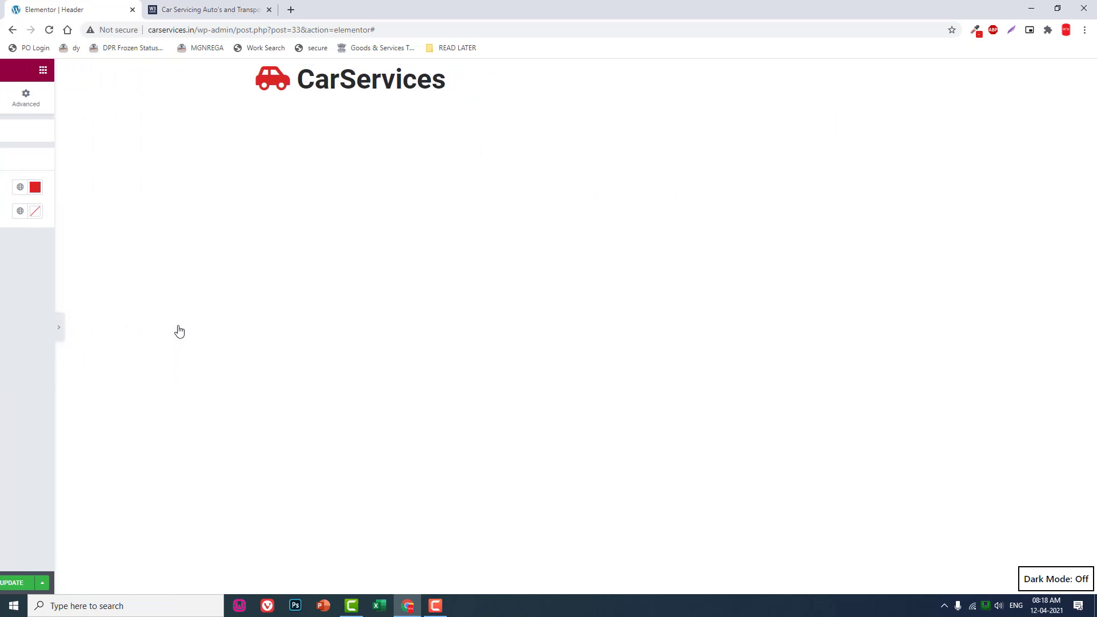
left_click(3, 327)
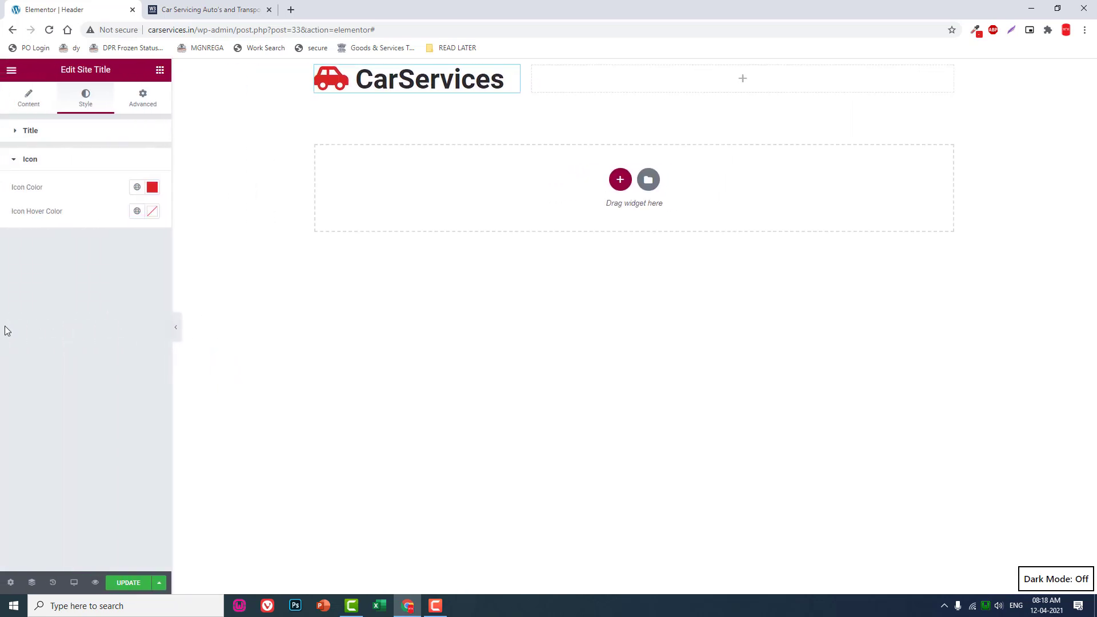
left_click(67, 140)
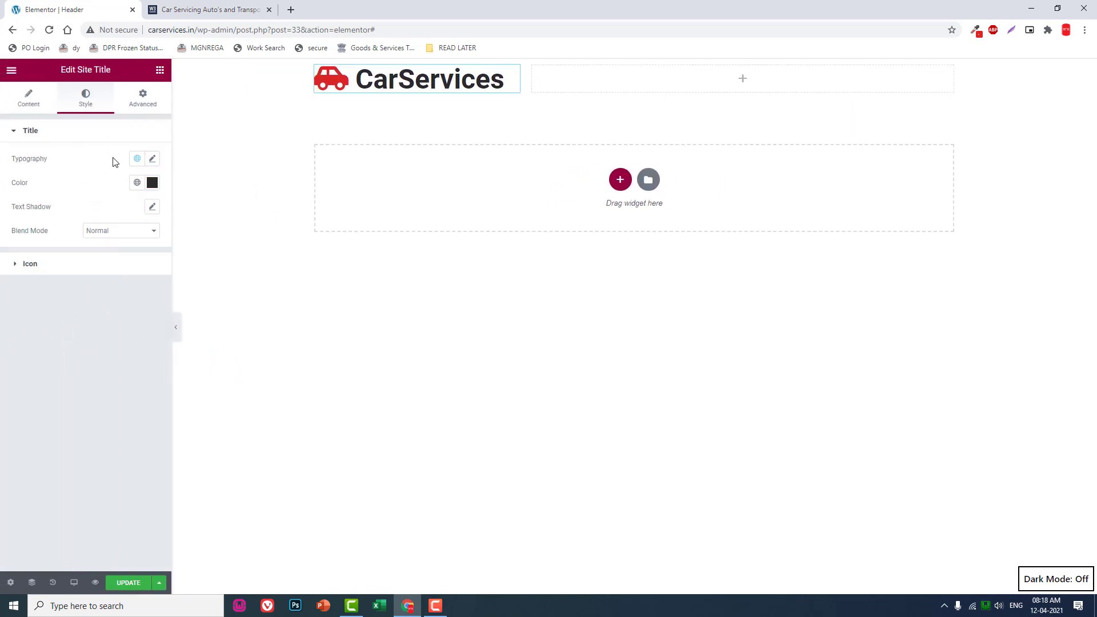
- Set the CarServices title's typography size to 40 px
left_click(152, 158)
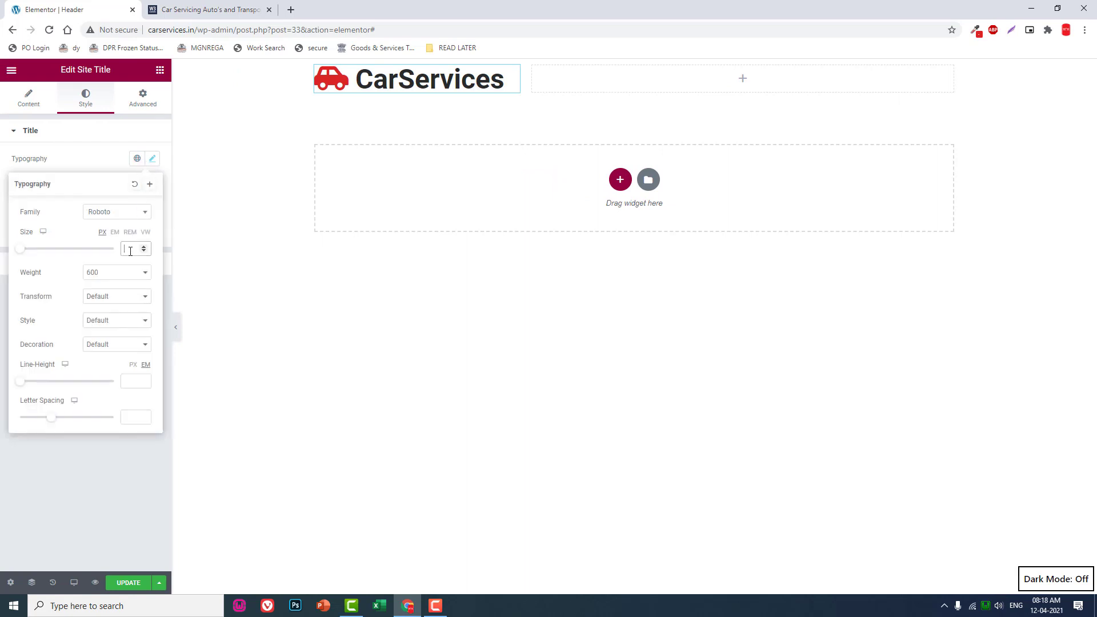
type("40")
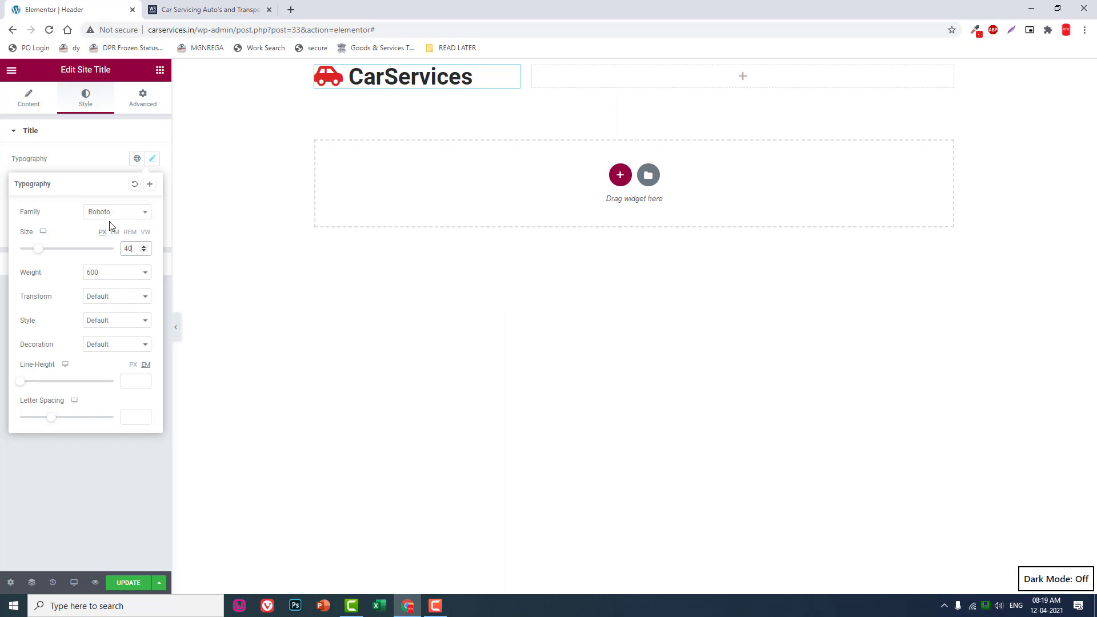
left_click(78, 485)
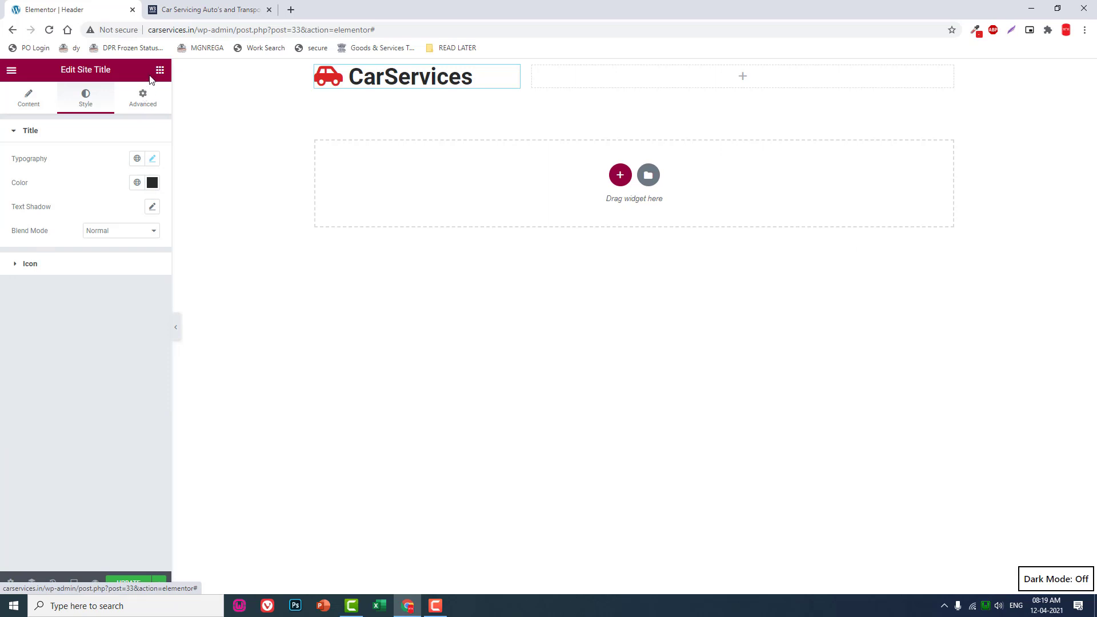
left_click(160, 70)
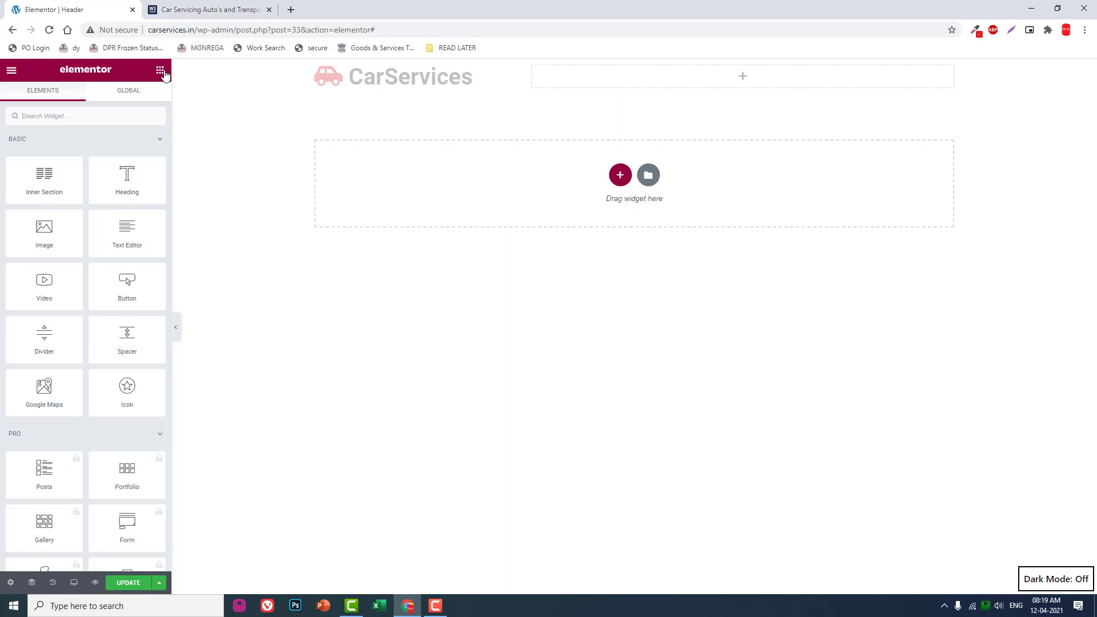
- Place an HFB Navigation Menu in the header's right column with right layout alignment
left_click(129, 118)
type("menu")
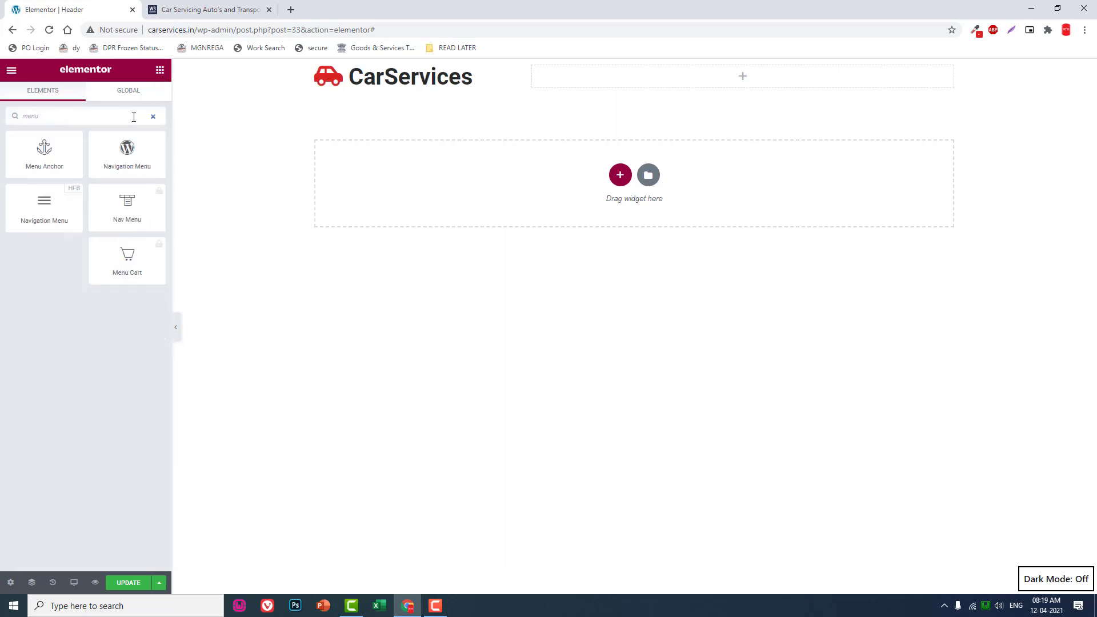
left_click_drag(34, 207, 834, 83)
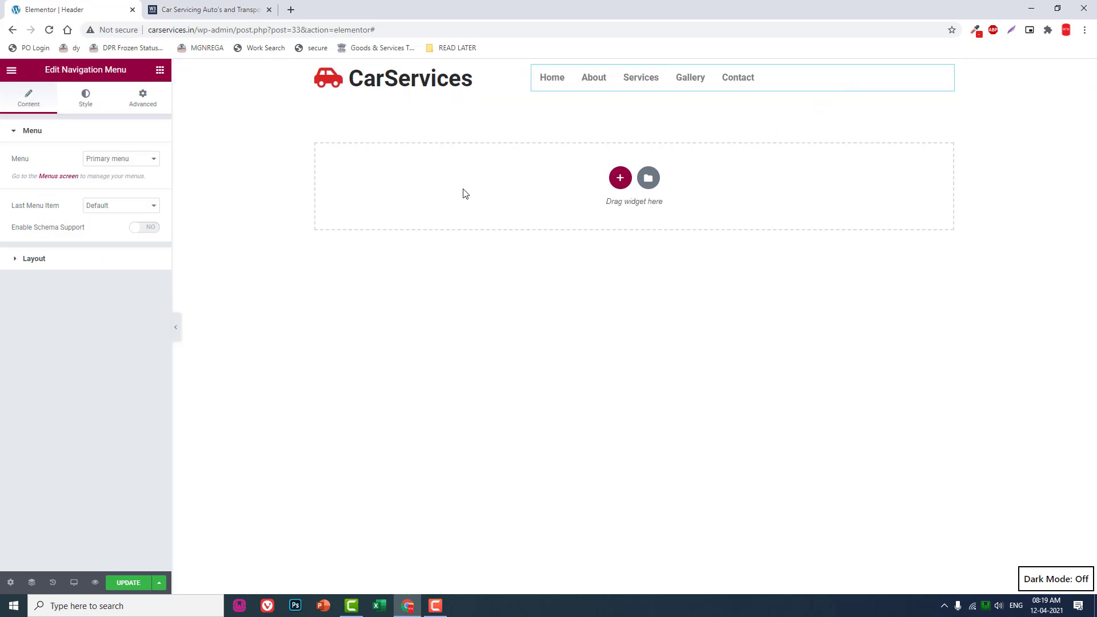
left_click(85, 263)
left_click(138, 211)
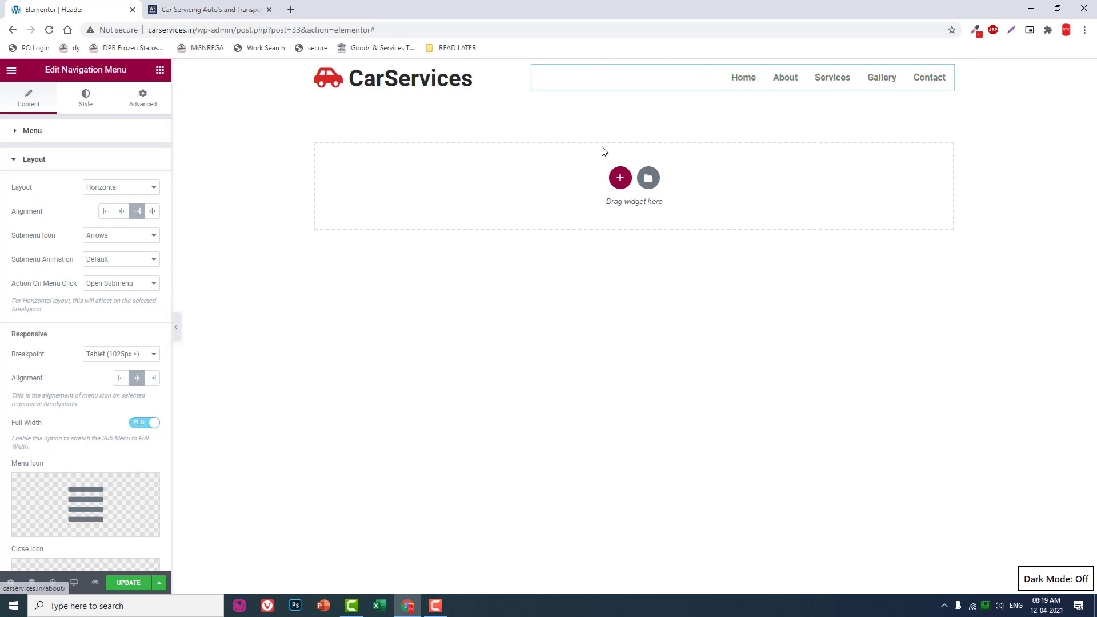
scroll(138, 255, "down", 1)
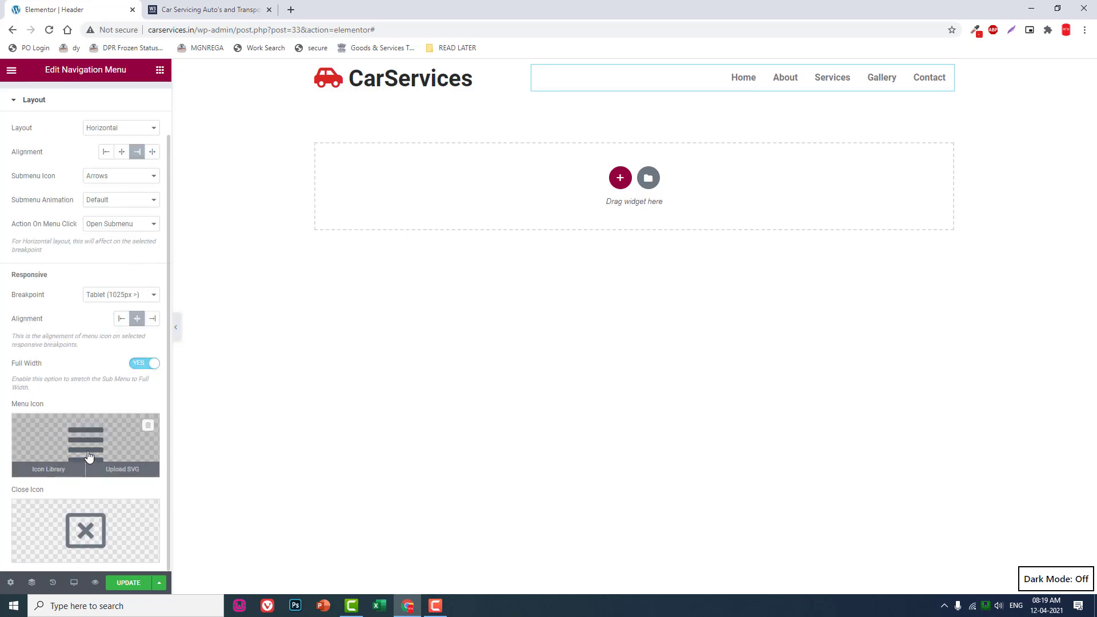
- Set the mobile menu icon to the Align right icon
left_click(102, 438)
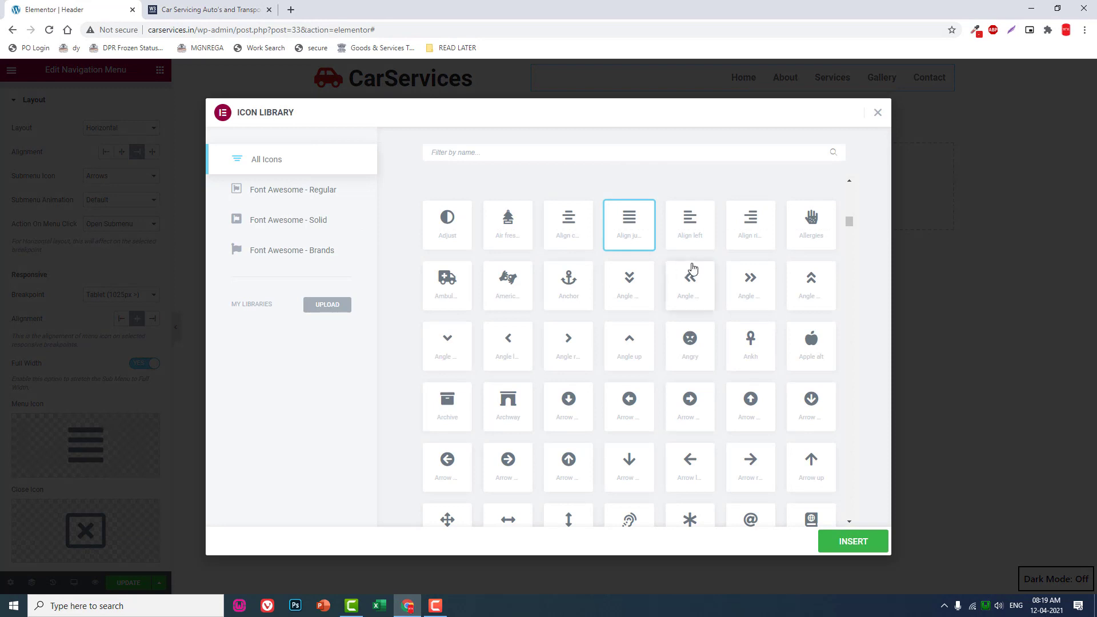
left_click(753, 222)
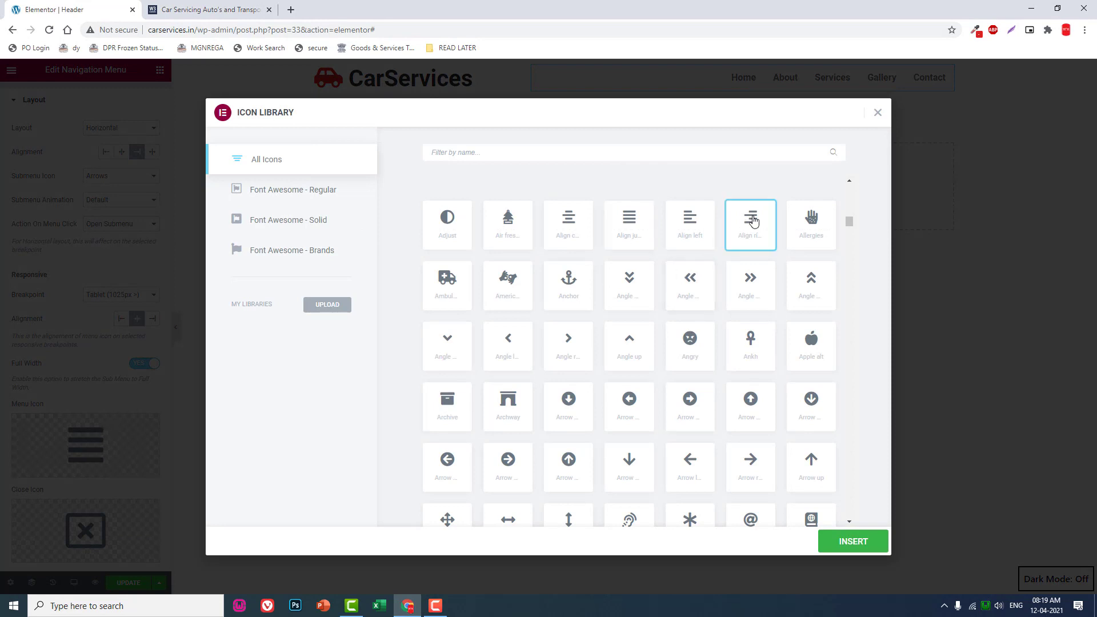
left_click(853, 541)
- In mobile preview, set the logo column to 75% and the menu column to 25% width
left_click(73, 582)
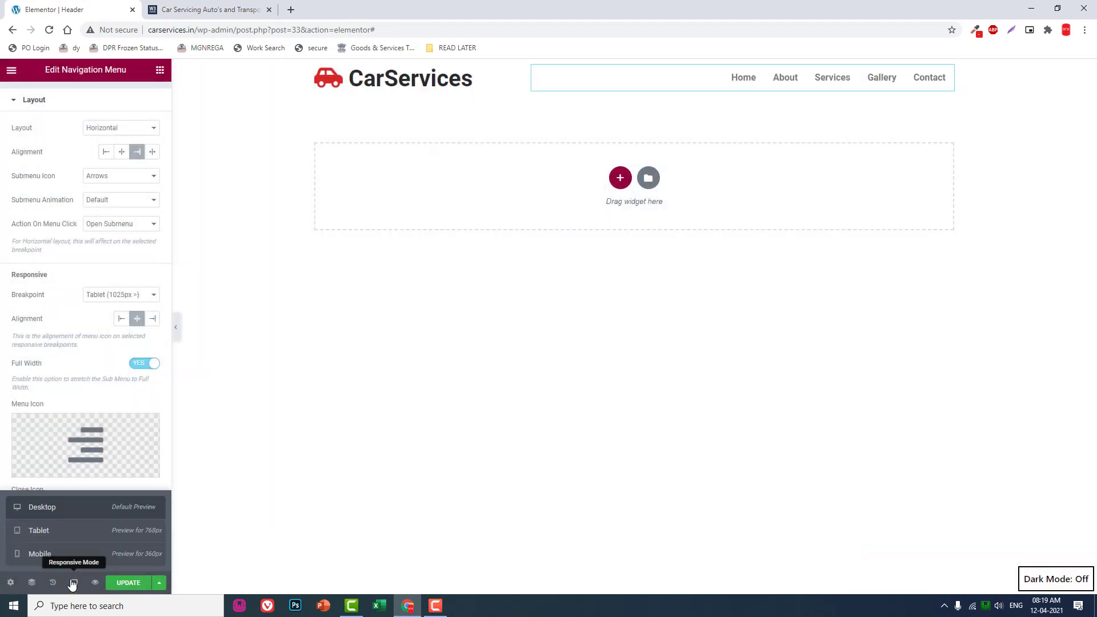
left_click(68, 554)
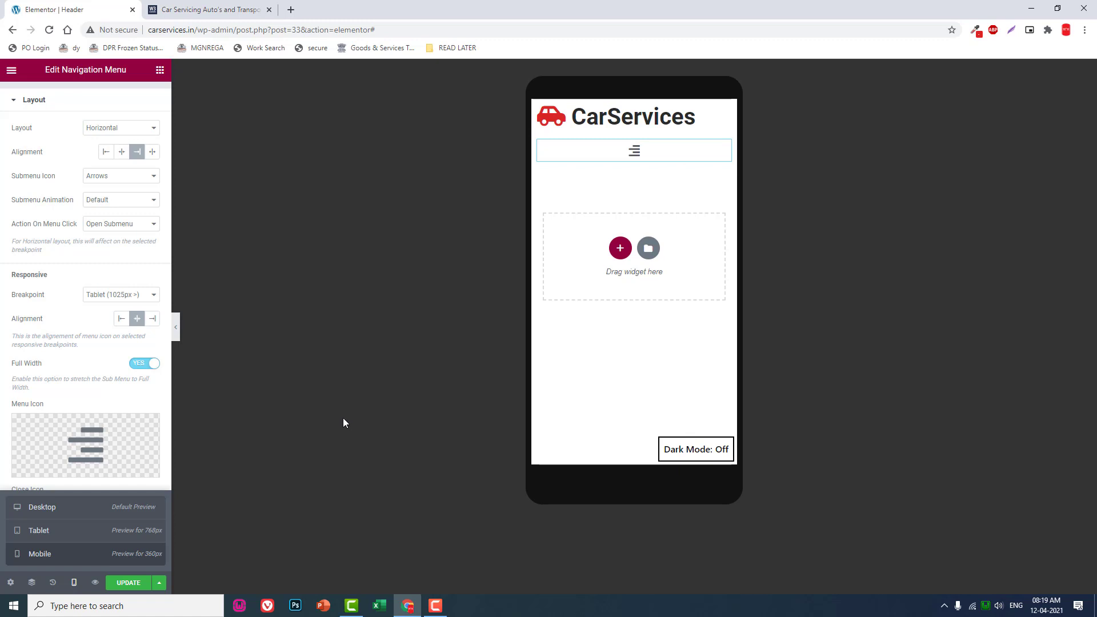
left_click(74, 583)
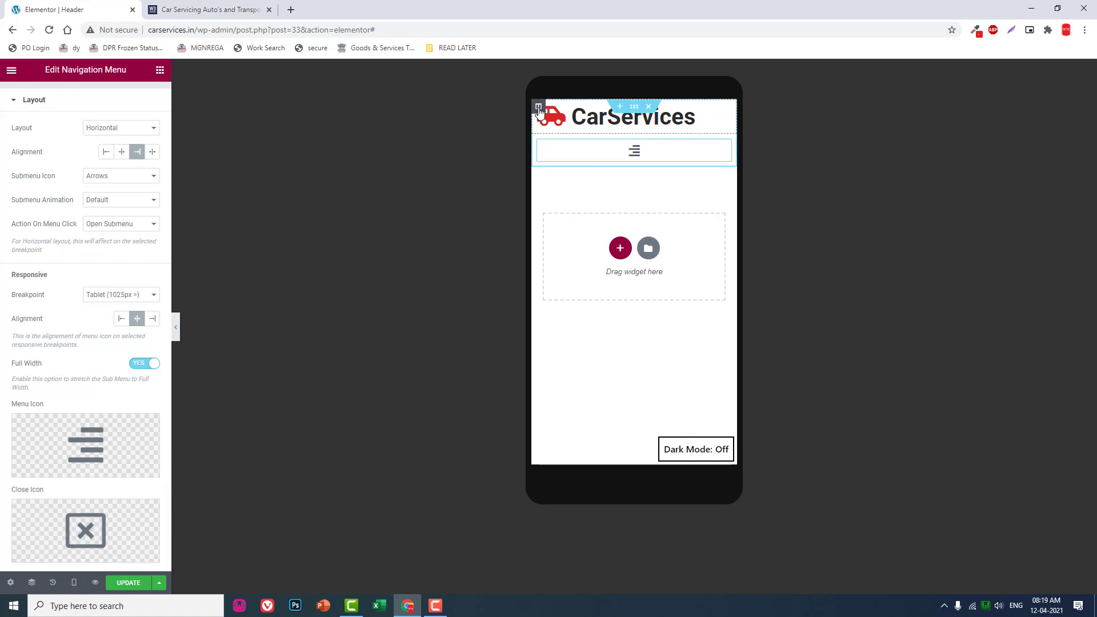
left_click(538, 108)
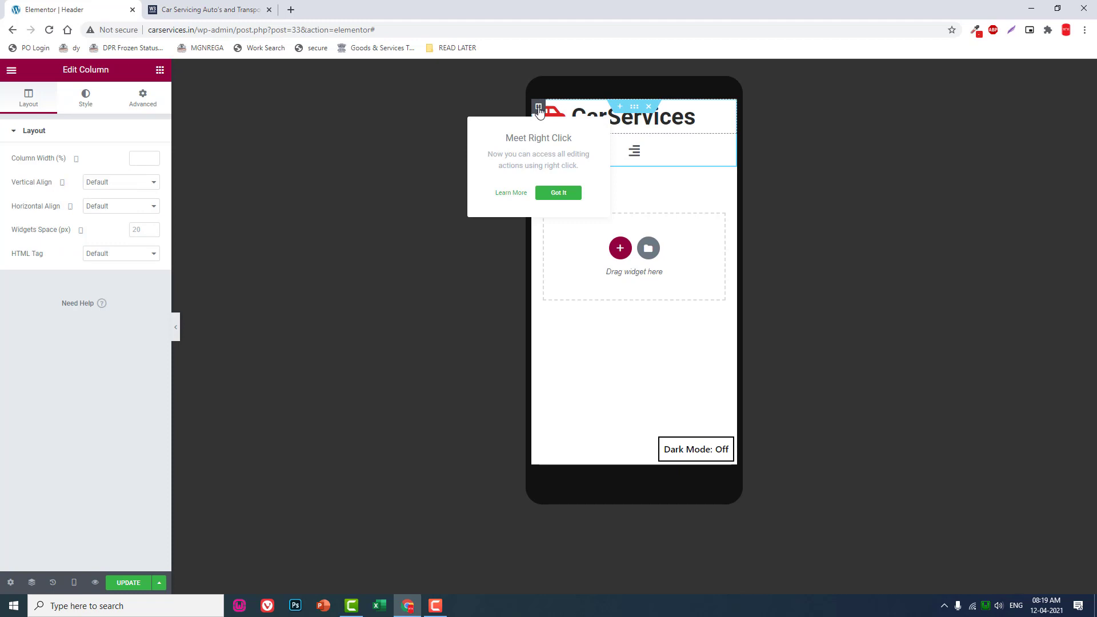
left_click(135, 162)
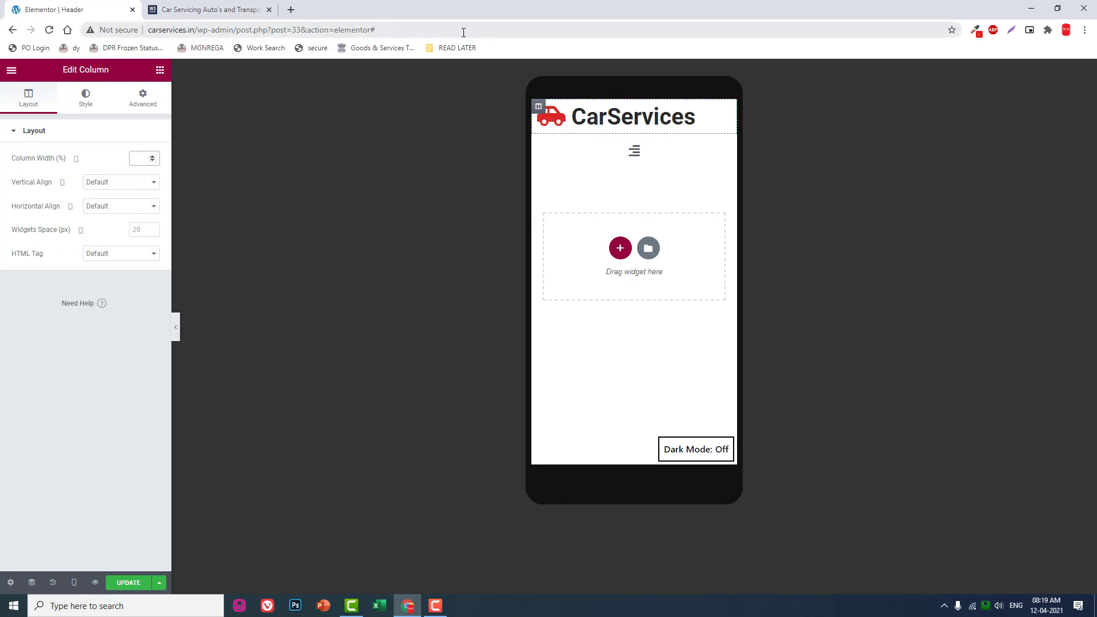
type("74.5")
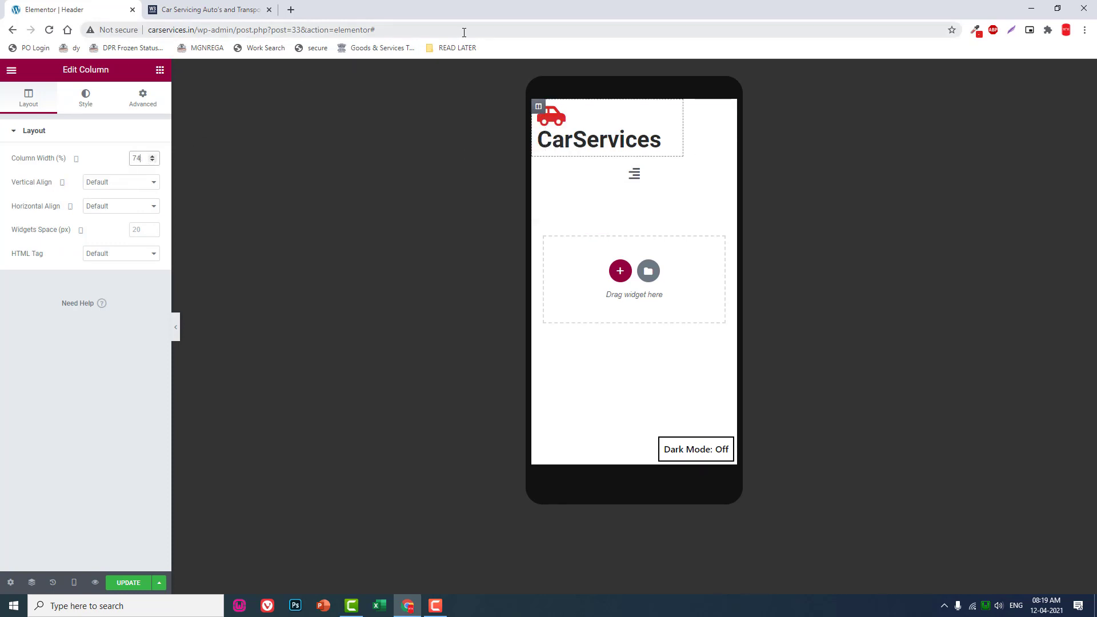
key("BackSpace")
key("BackSpace")
key("BackSpace")
type("5")
left_click(542, 171)
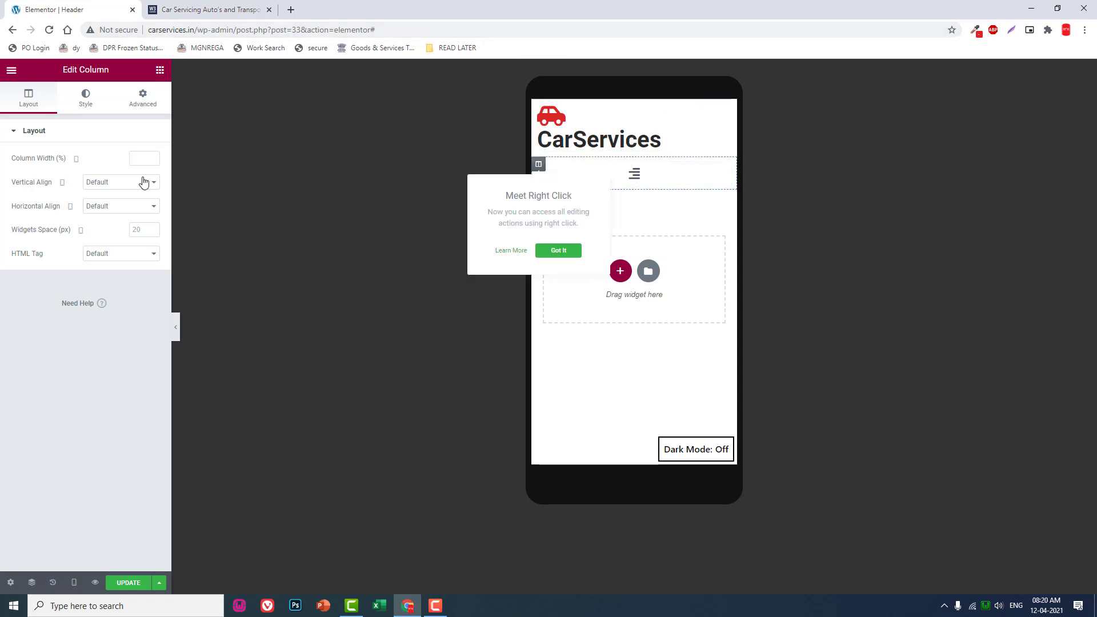
left_click(146, 159)
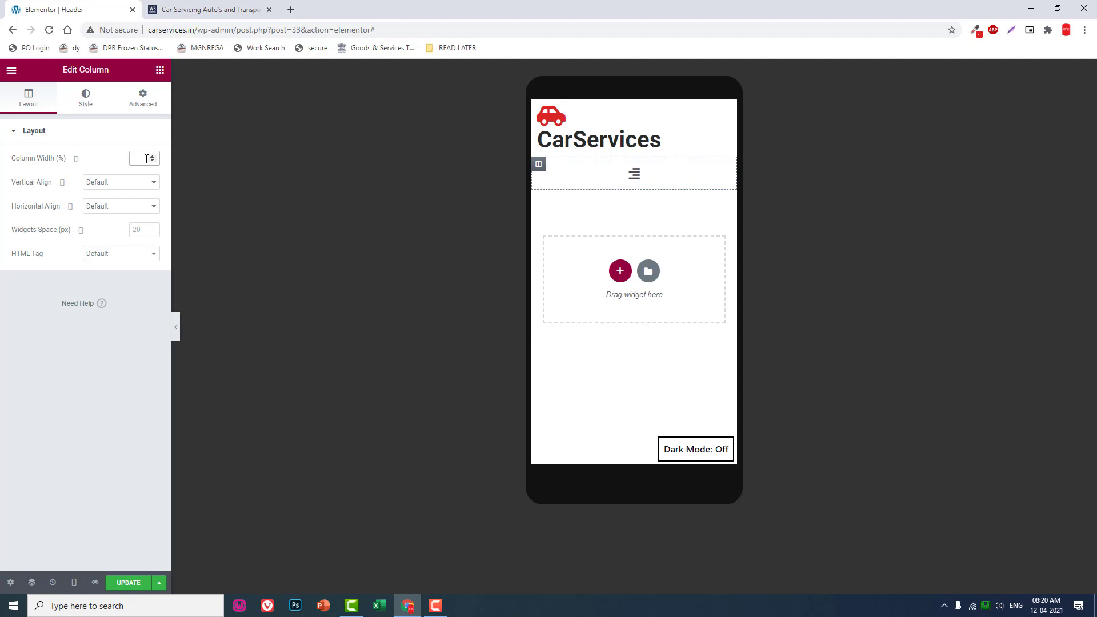
type("25")
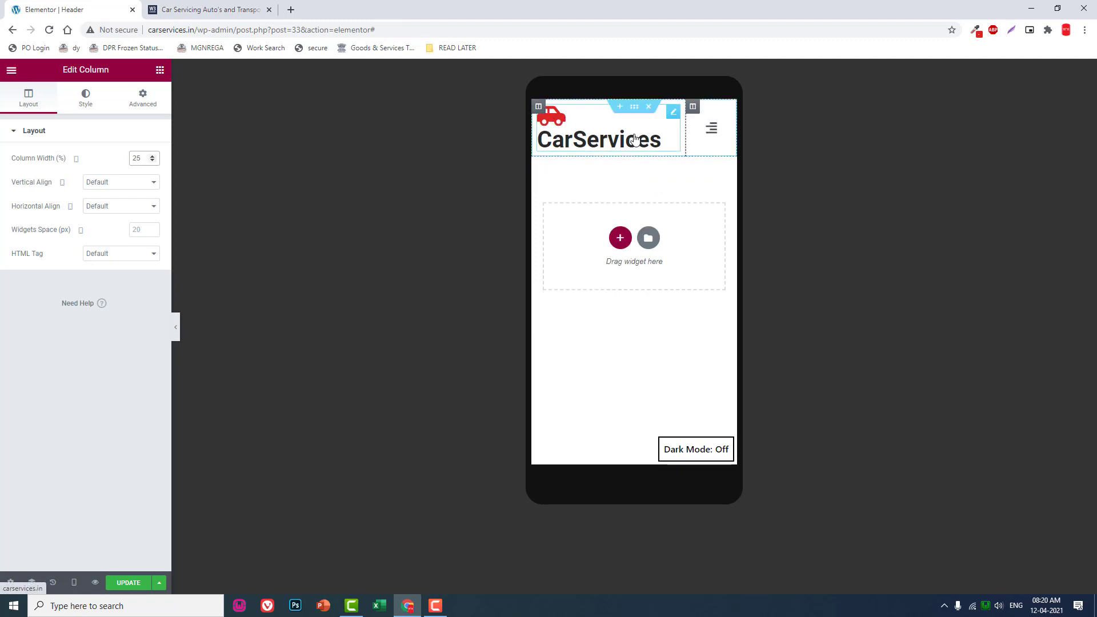
- Set the mobile site title size to 30 px and save the header with Update
left_click(677, 119)
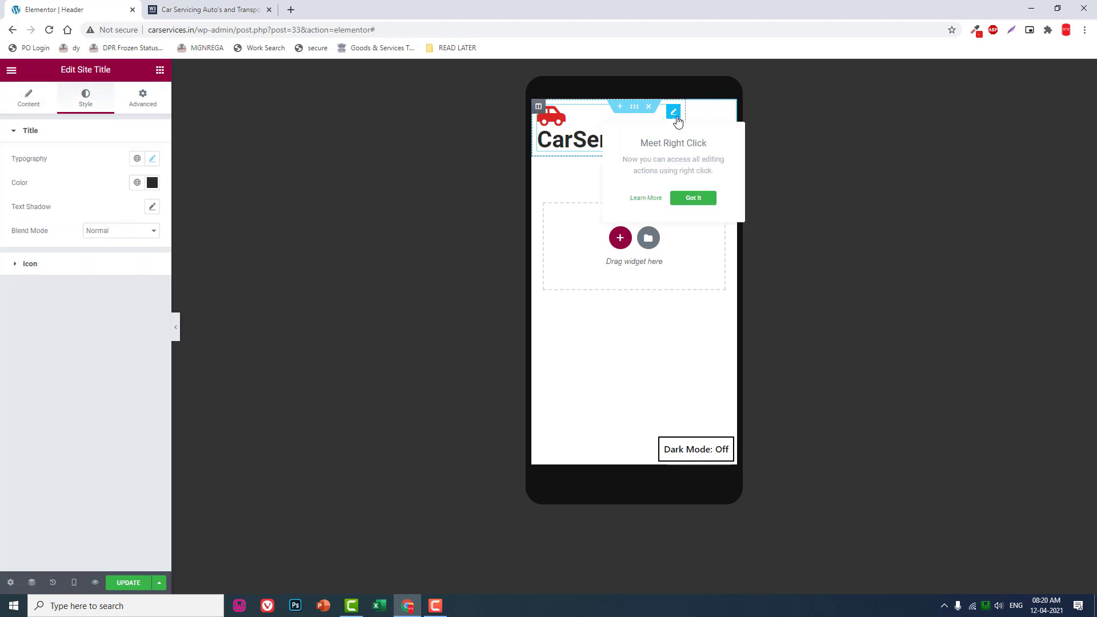
left_click(154, 160)
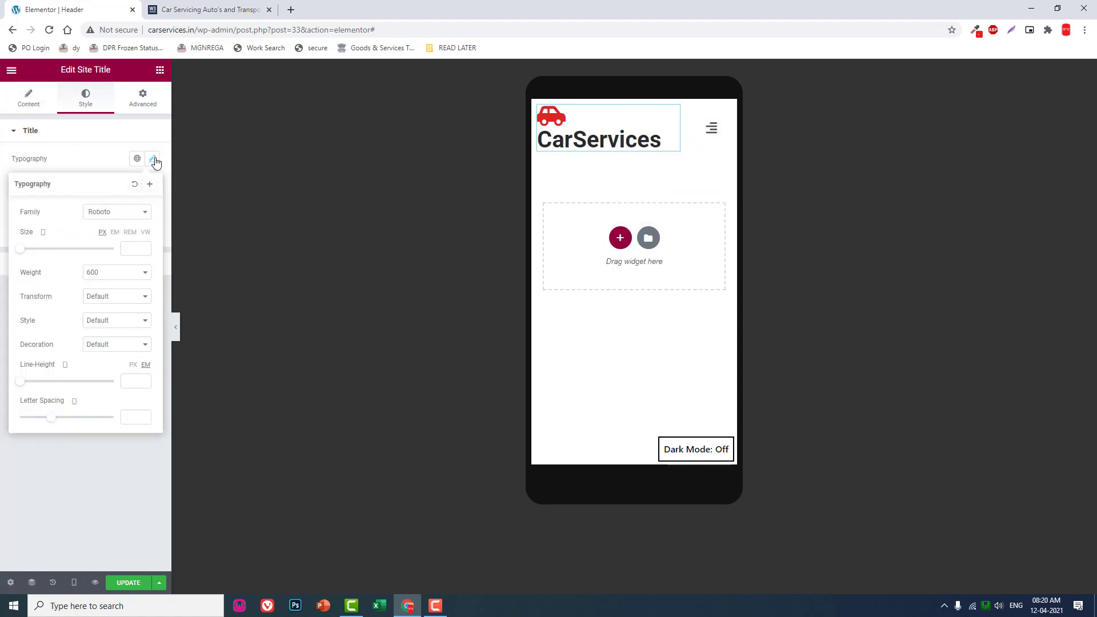
left_click(142, 246)
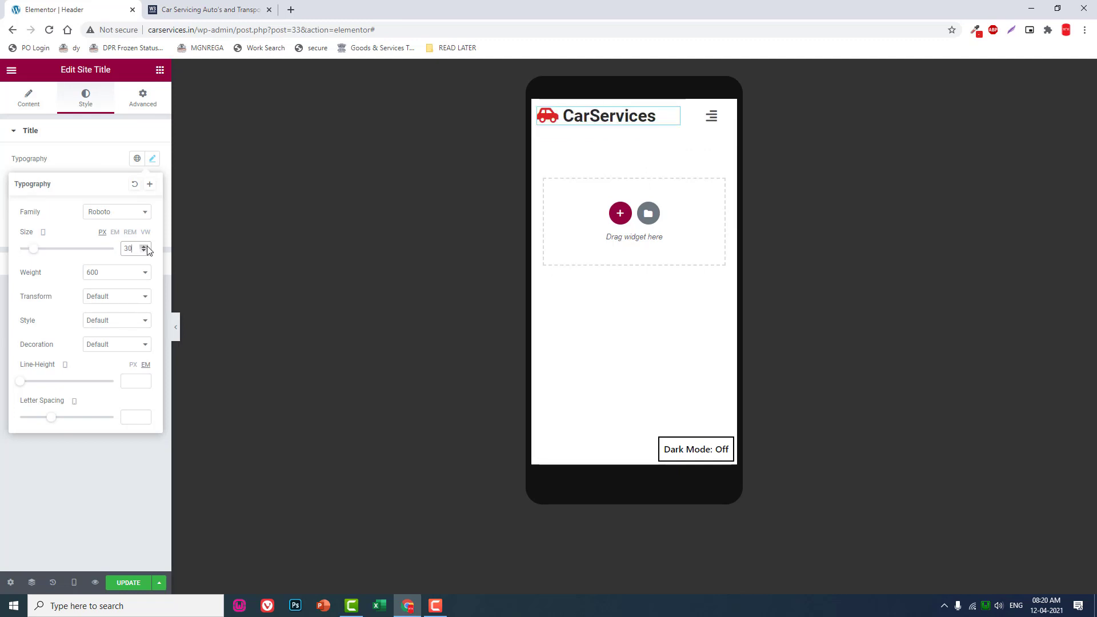
left_click(107, 484)
left_click(91, 263)
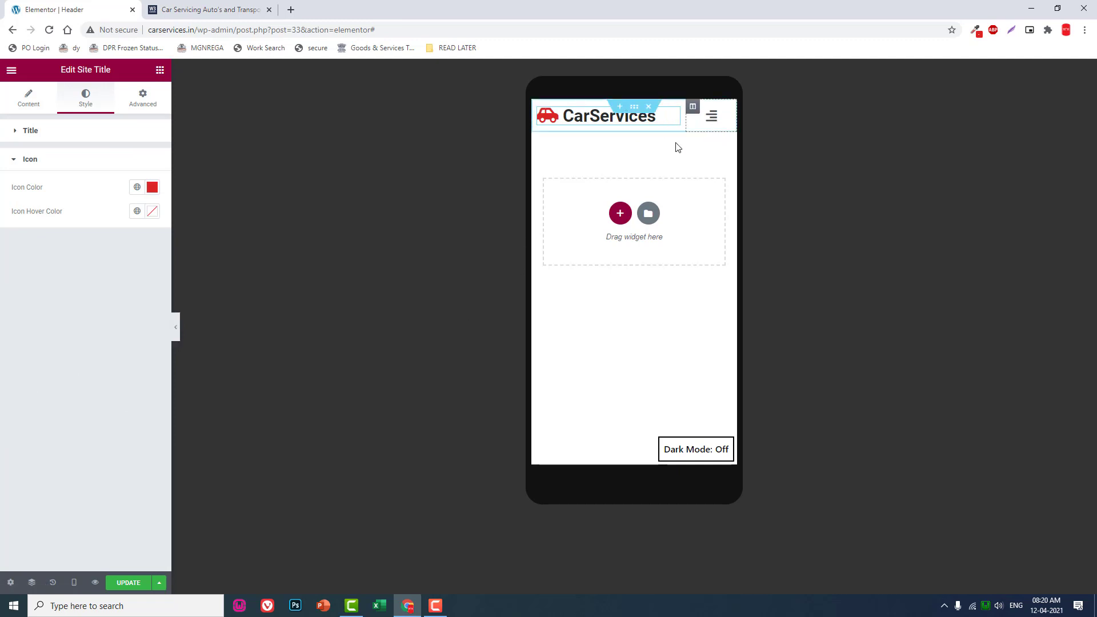
left_click(129, 582)
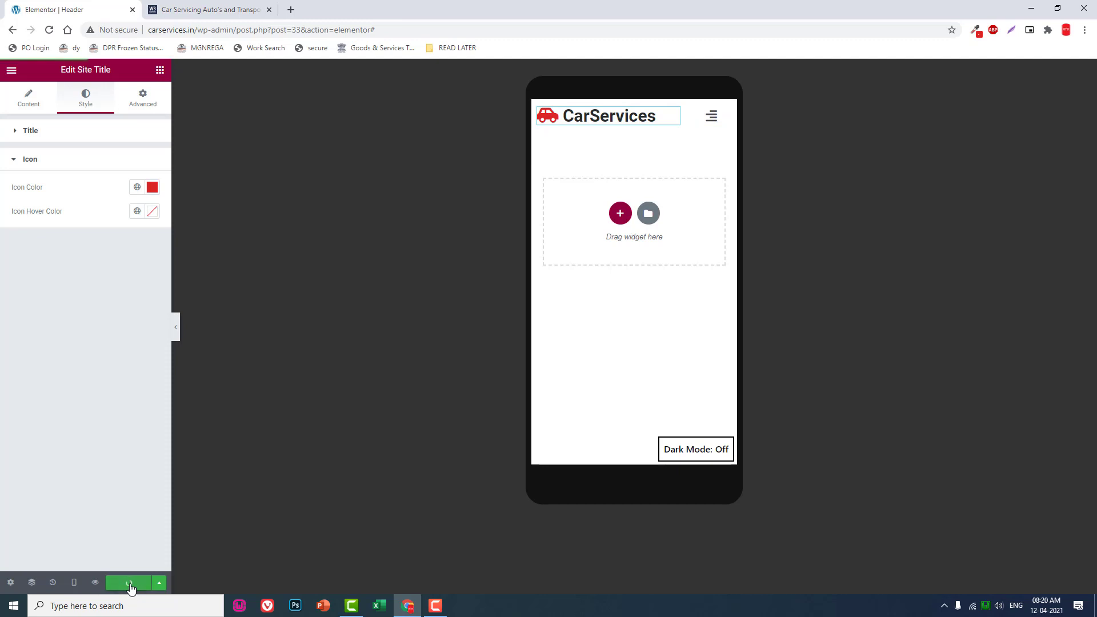
- Back in desktop preview, set the navigation menu's hover text colour to green
left_click(74, 583)
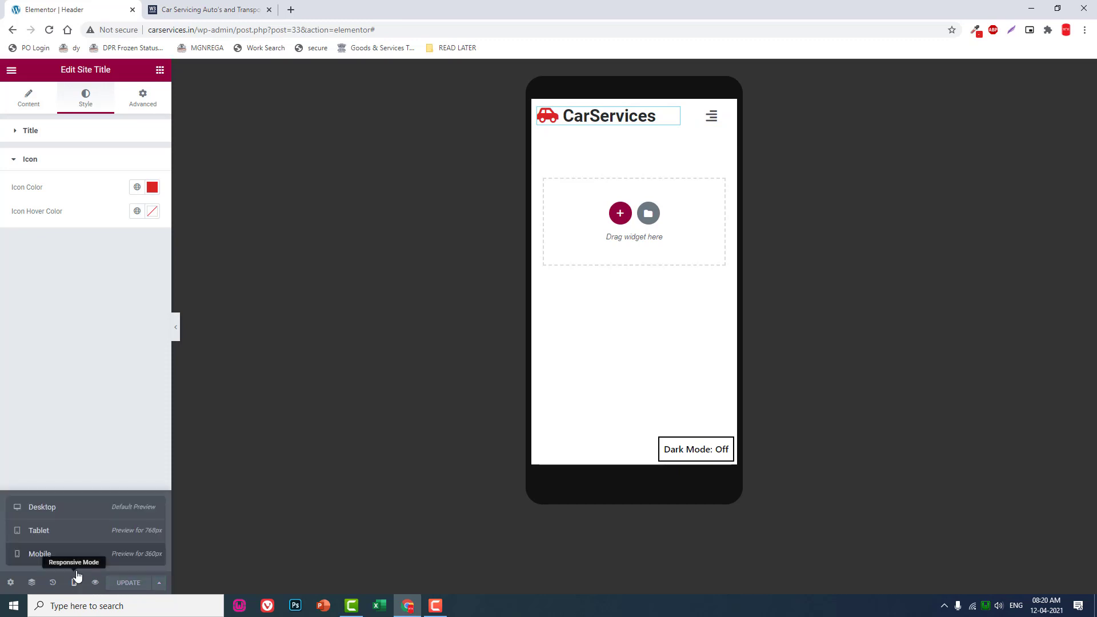
left_click(76, 507)
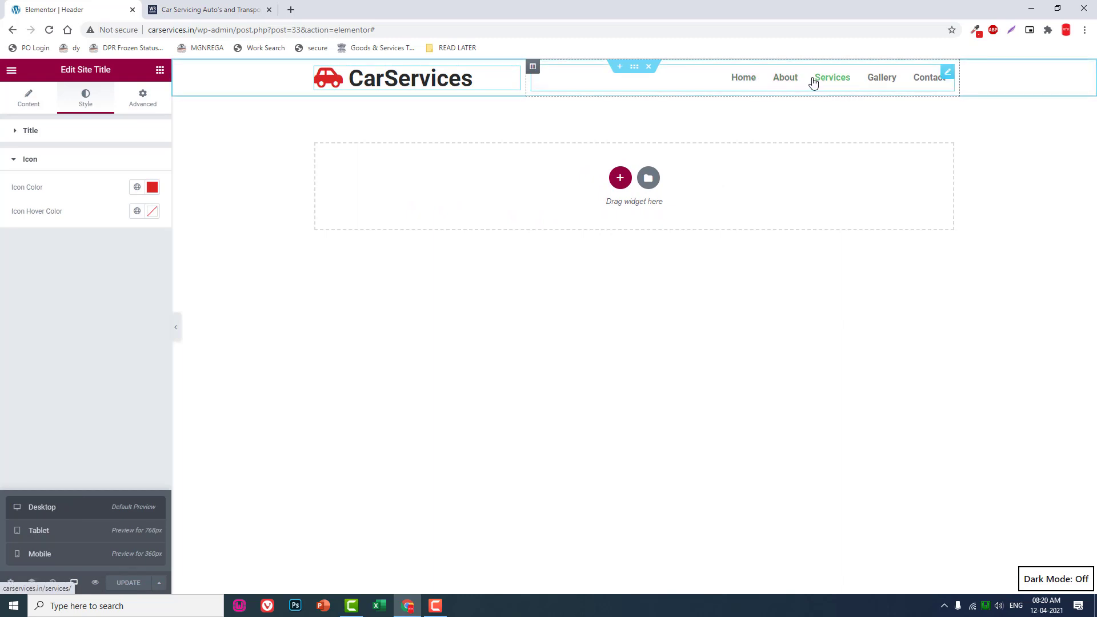
left_click(948, 71)
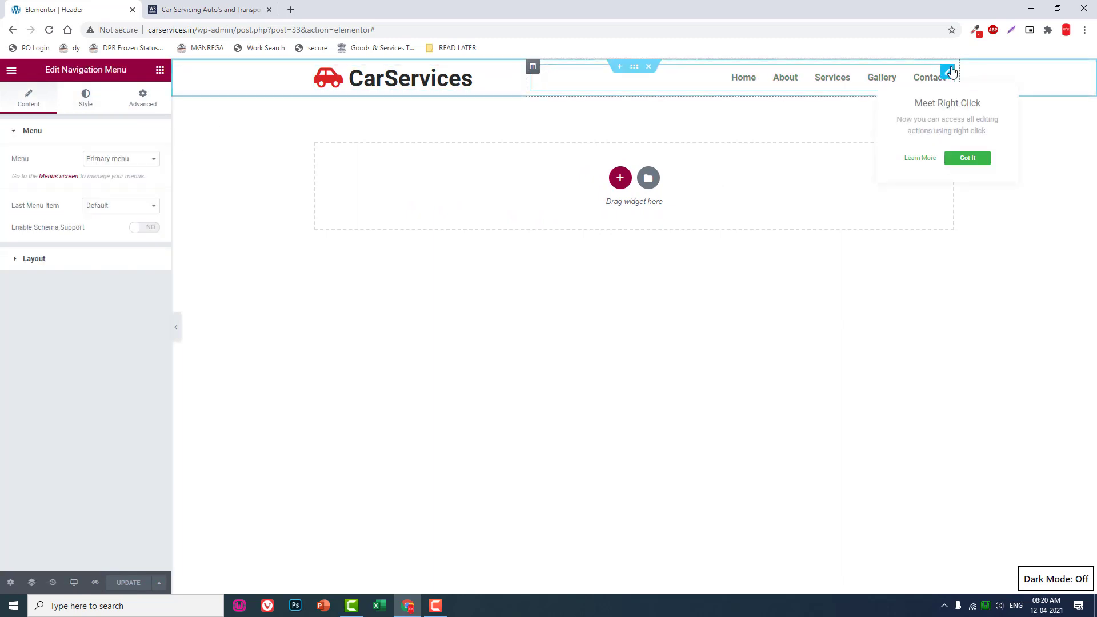
left_click(88, 103)
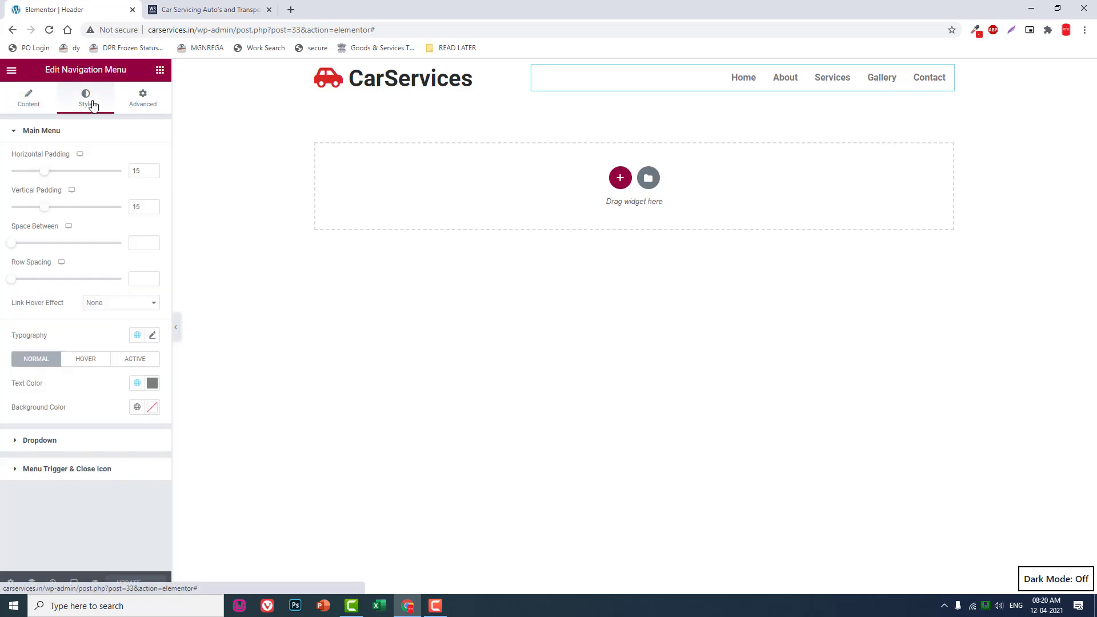
left_click(93, 361)
left_click(152, 384)
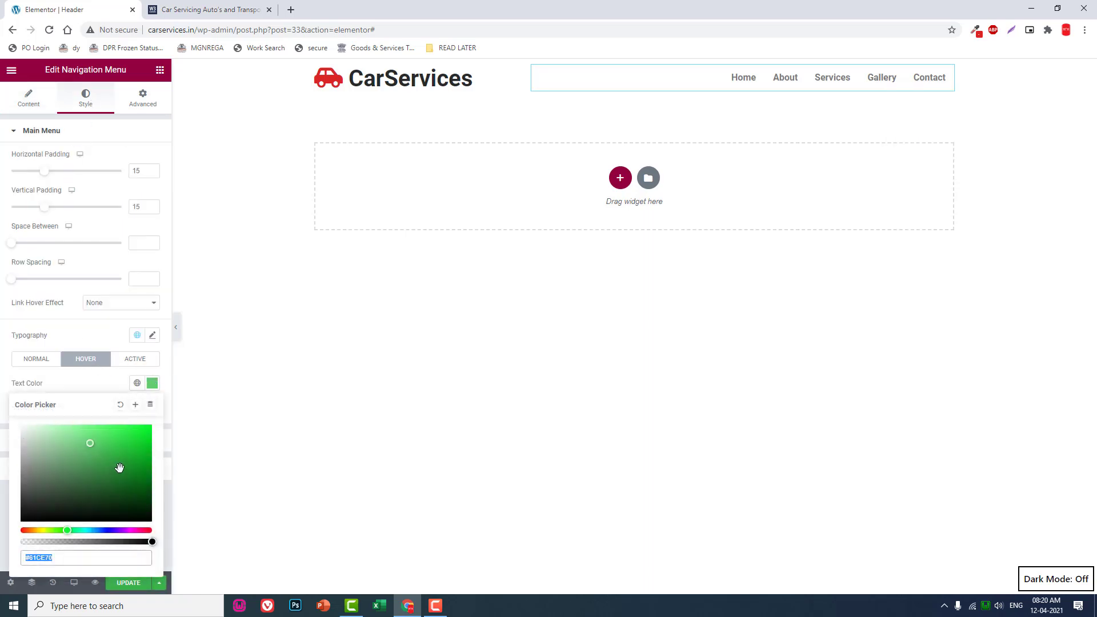
type("#D92626")
- Set the menu's active text colour to #D92626, compare with the reference site, and save
left_click(150, 361)
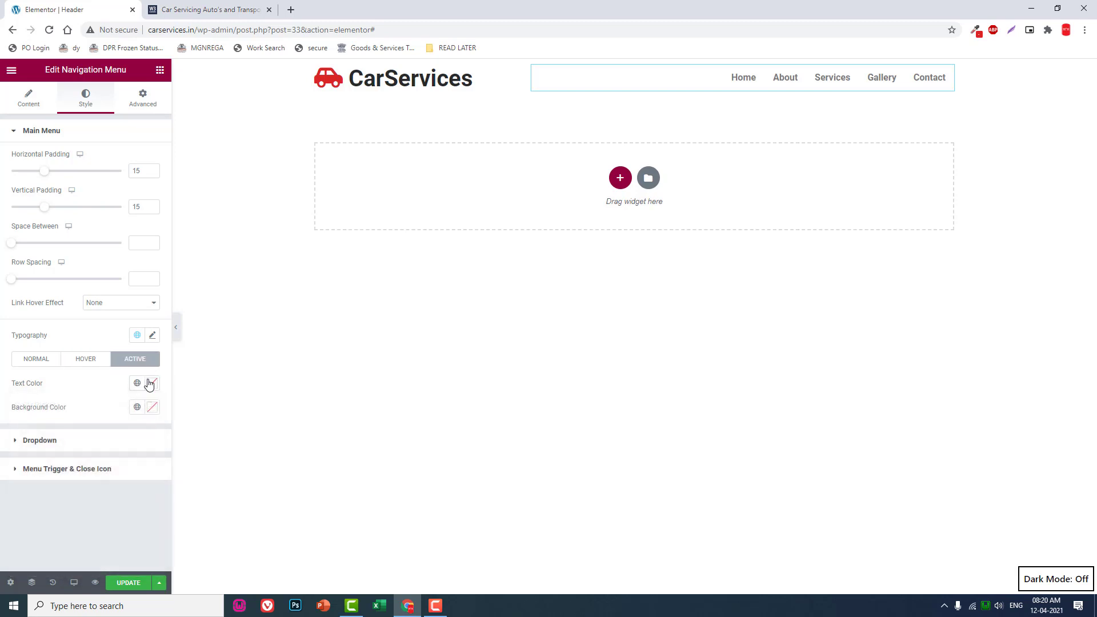
left_click(150, 383)
type("#D92626")
left_click(103, 390)
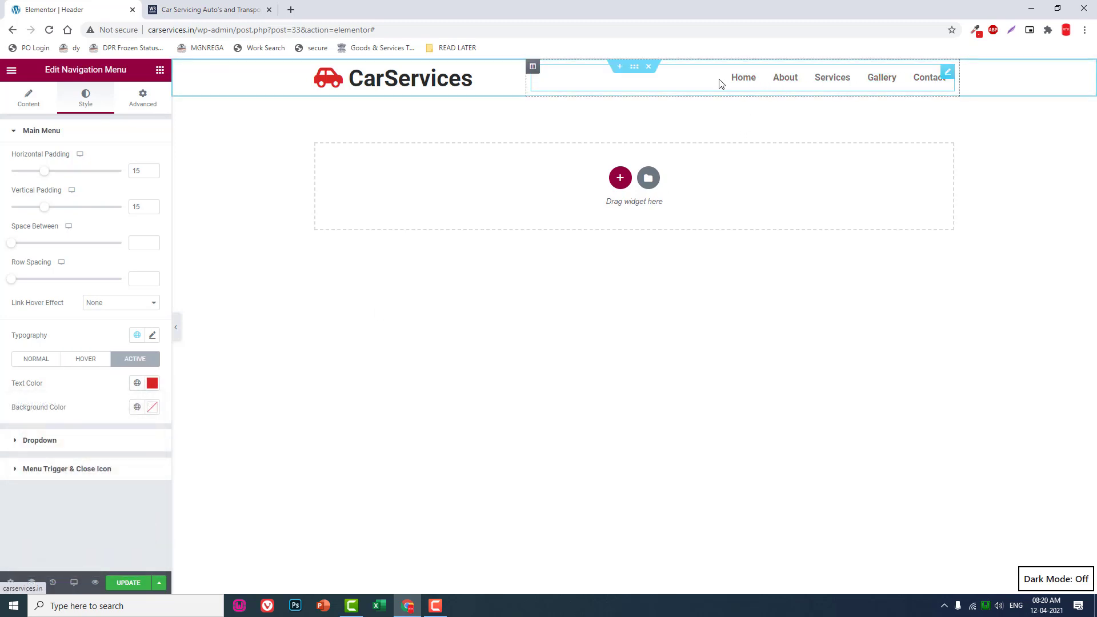
left_click(209, 9)
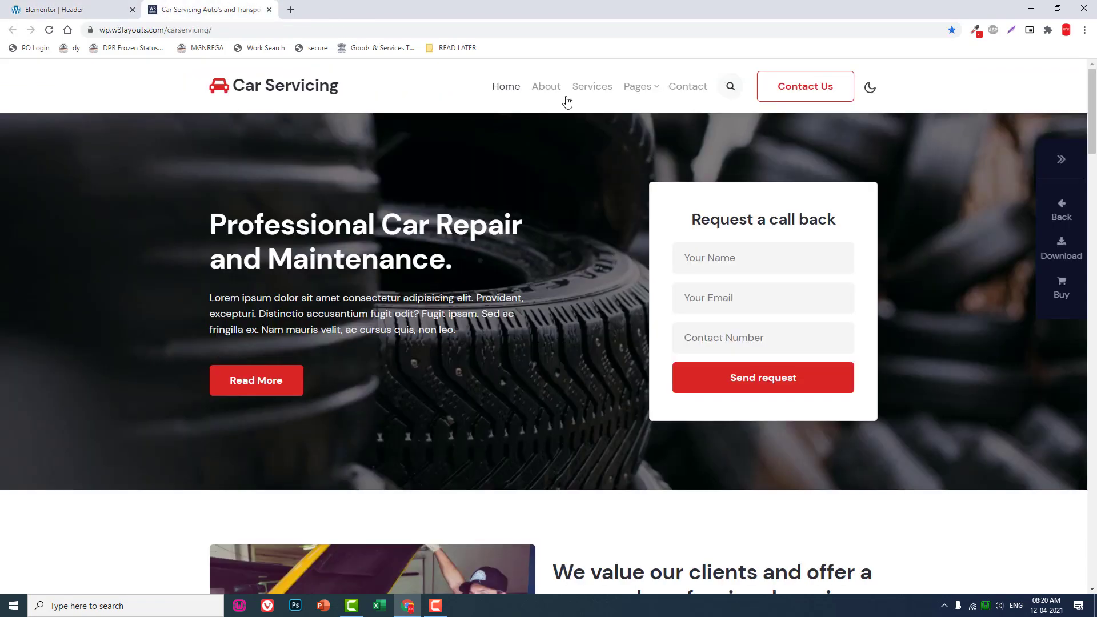
left_click(55, 4)
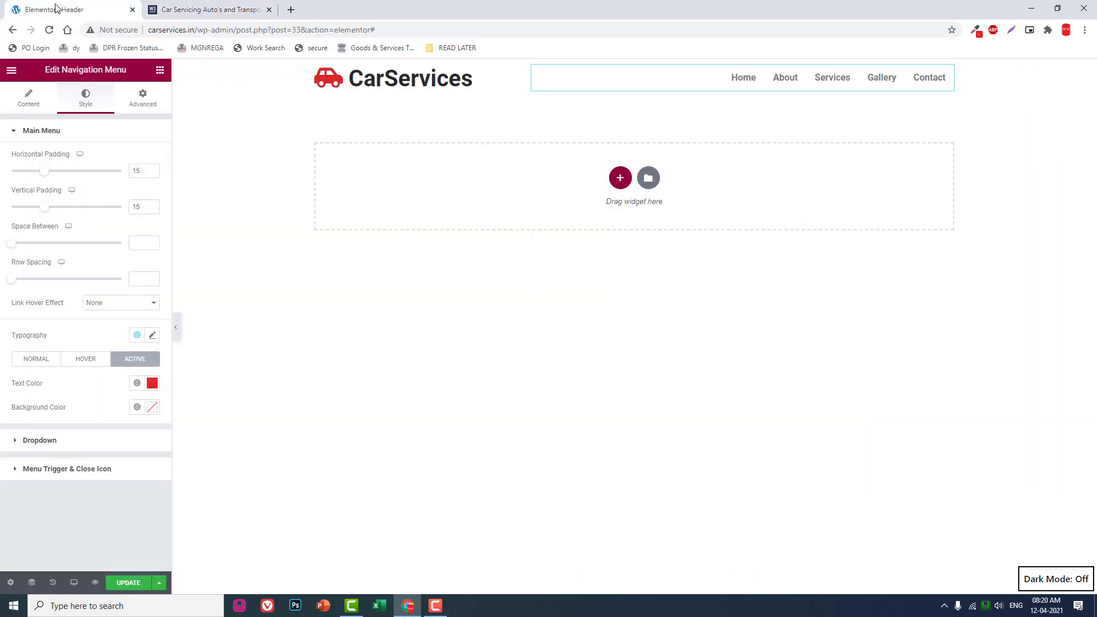
left_click(128, 582)
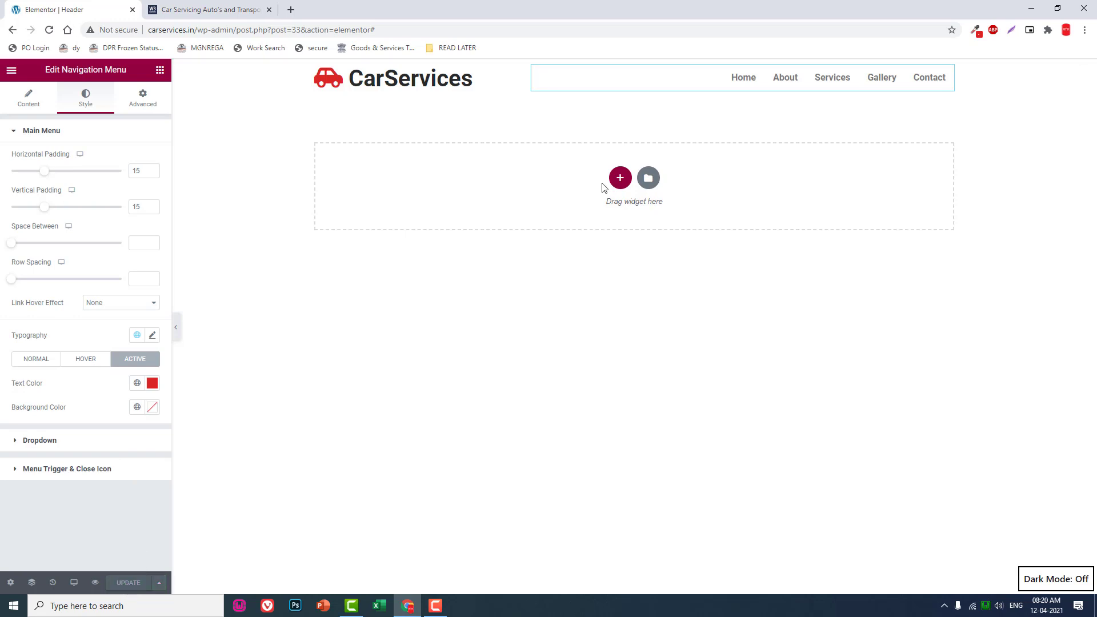
- Enable Sticky Header Effects on the header section for desktop, tablet and mobile at 60 px
left_click(635, 67)
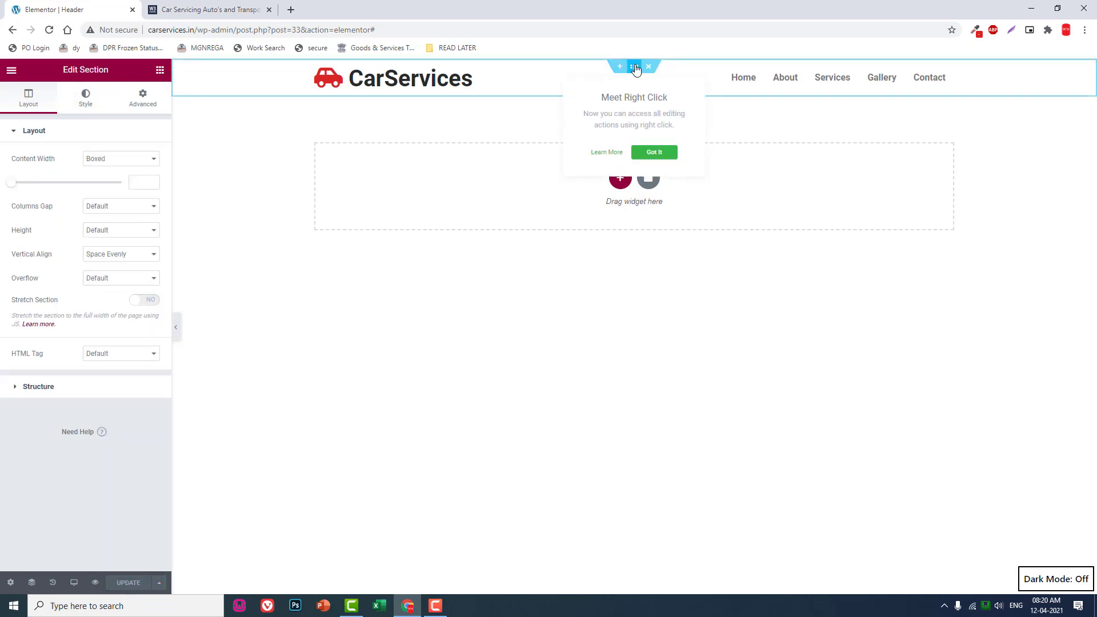
left_click(143, 103)
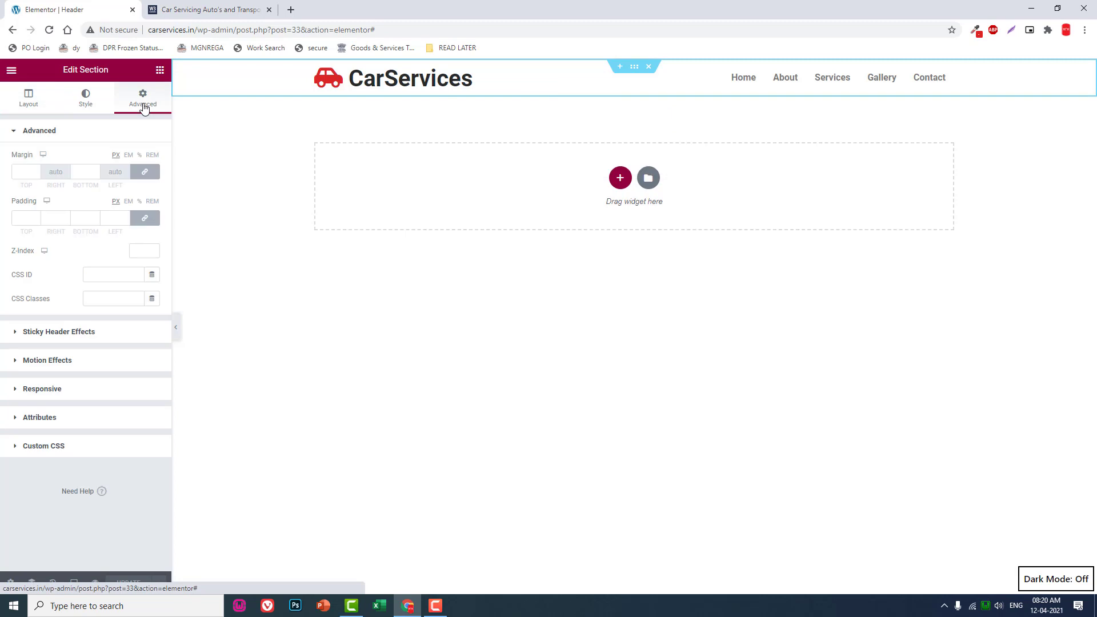
left_click(63, 332)
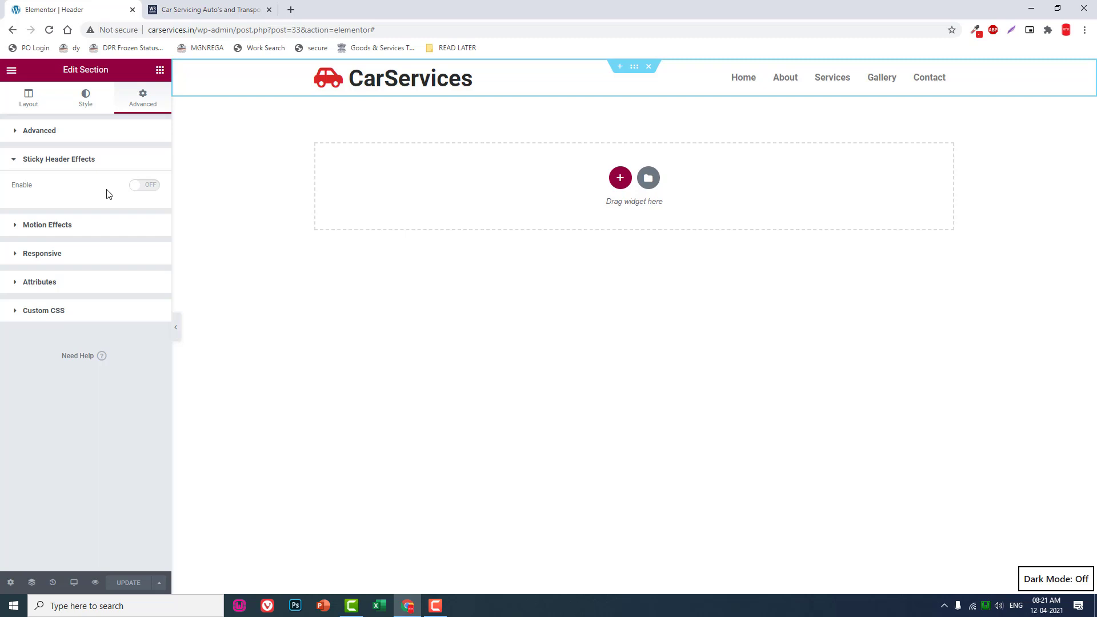
left_click(145, 186)
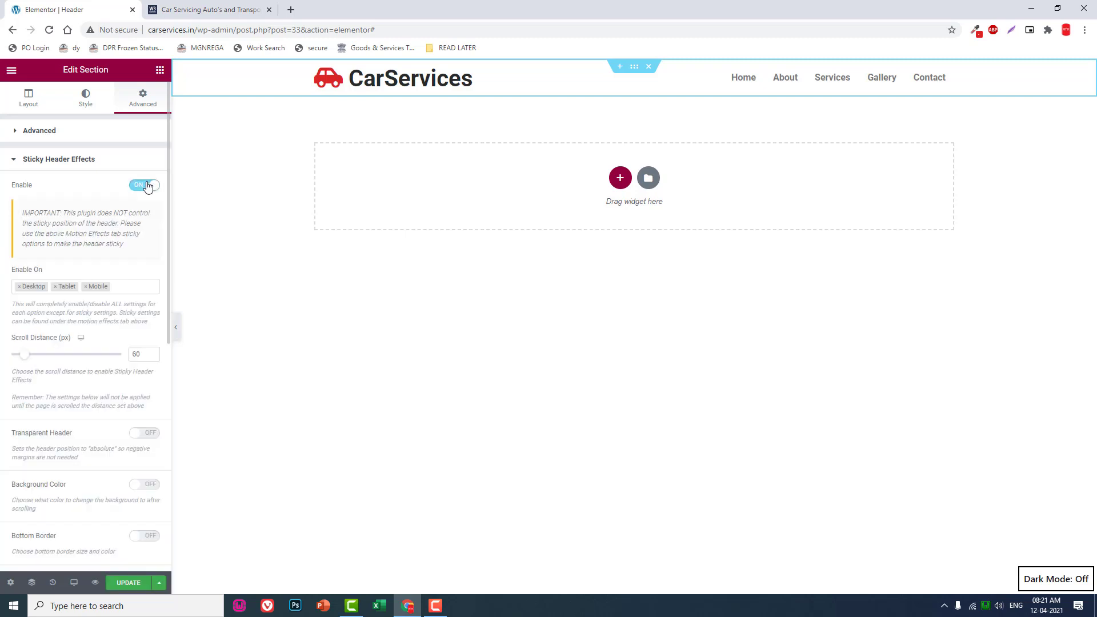
scroll(124, 281, "down", 2)
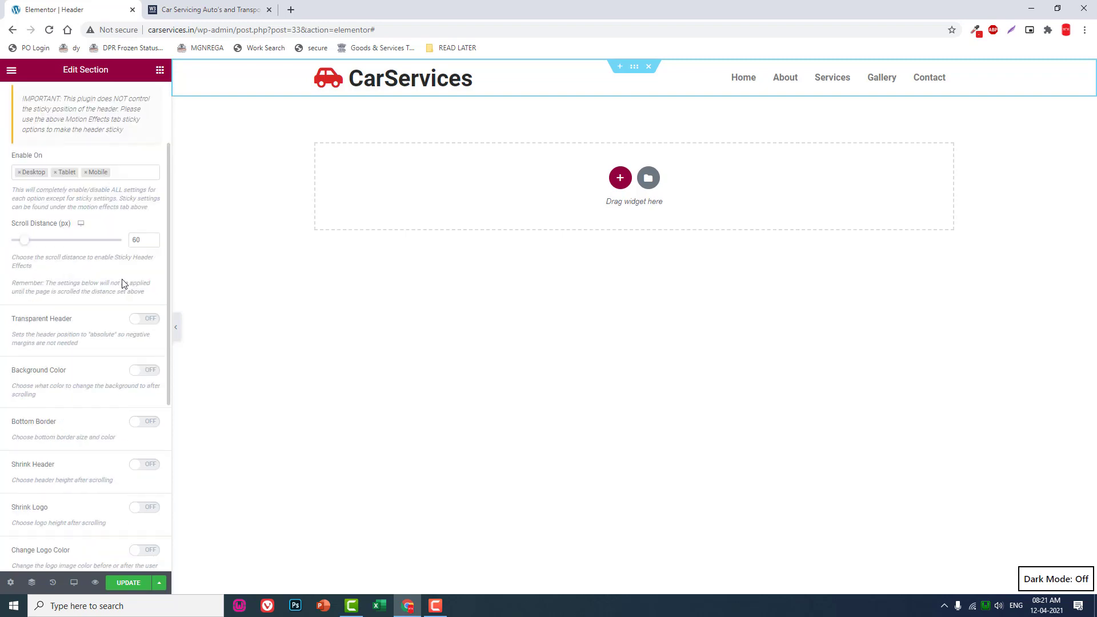
scroll(124, 284, "down", 3)
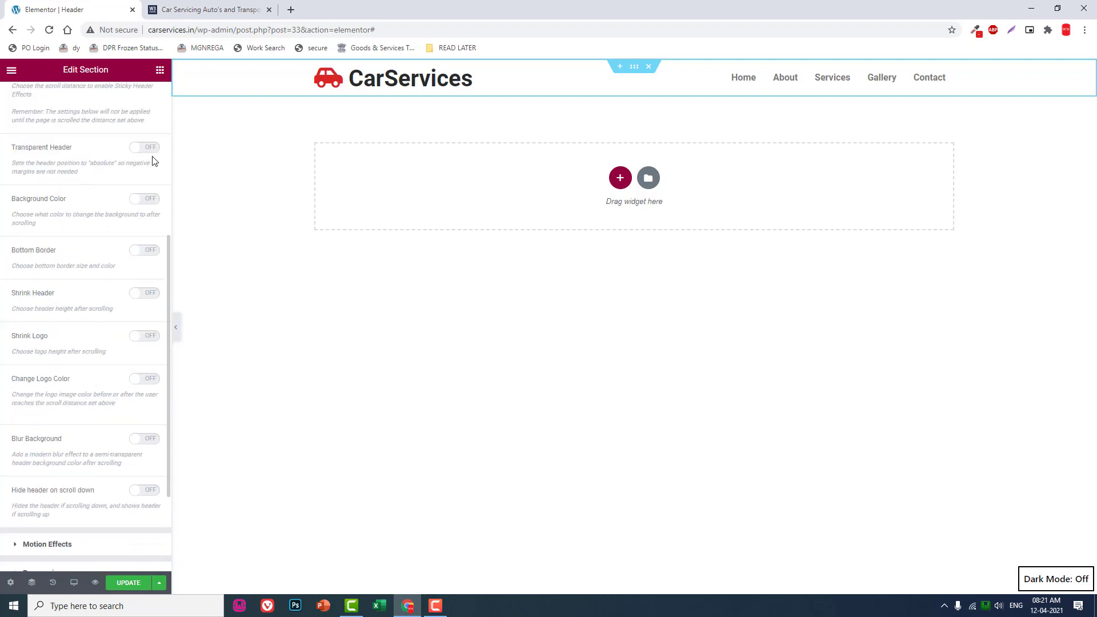
- Compare with the reference site's scrolling header, then save the sticky header setting
left_click(203, 9)
scroll(516, 153, "down", 4)
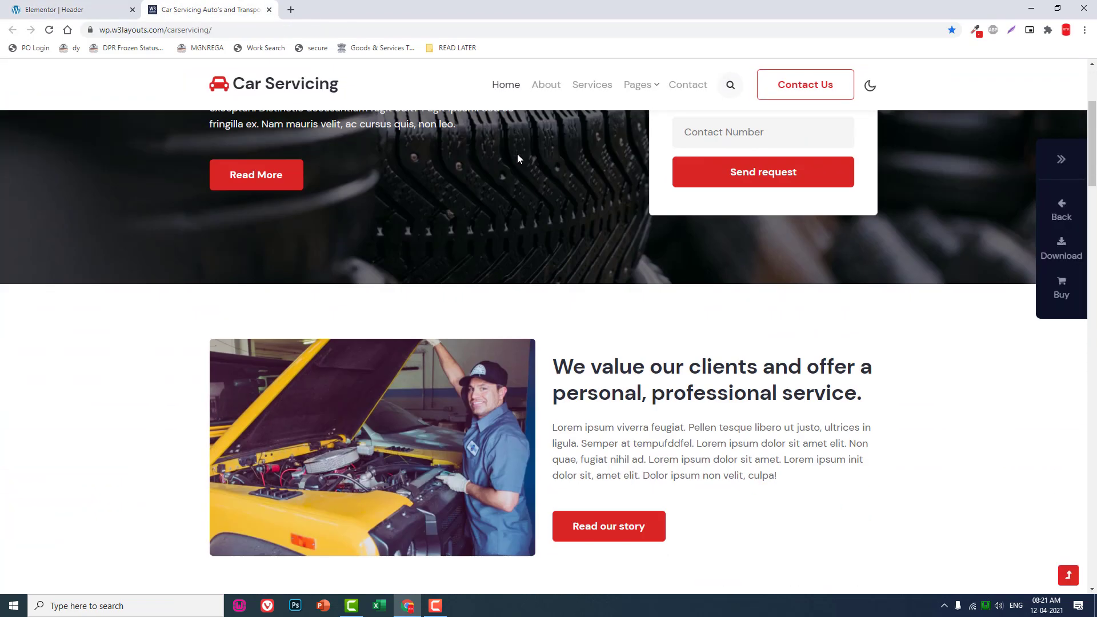
left_click(86, 9)
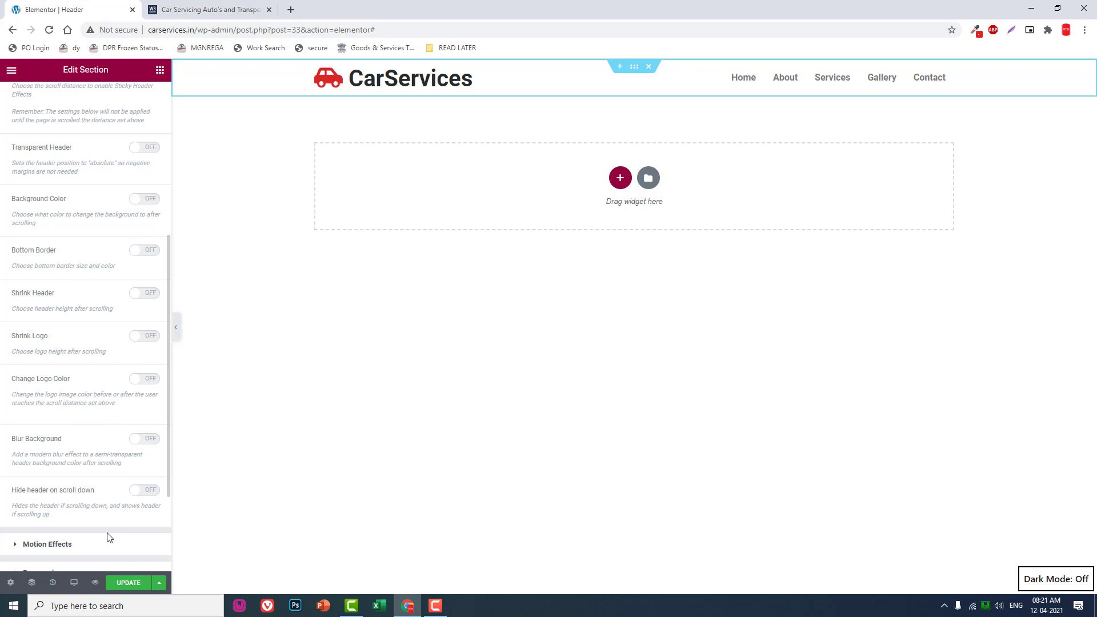
scroll(73, 208, "up", 5)
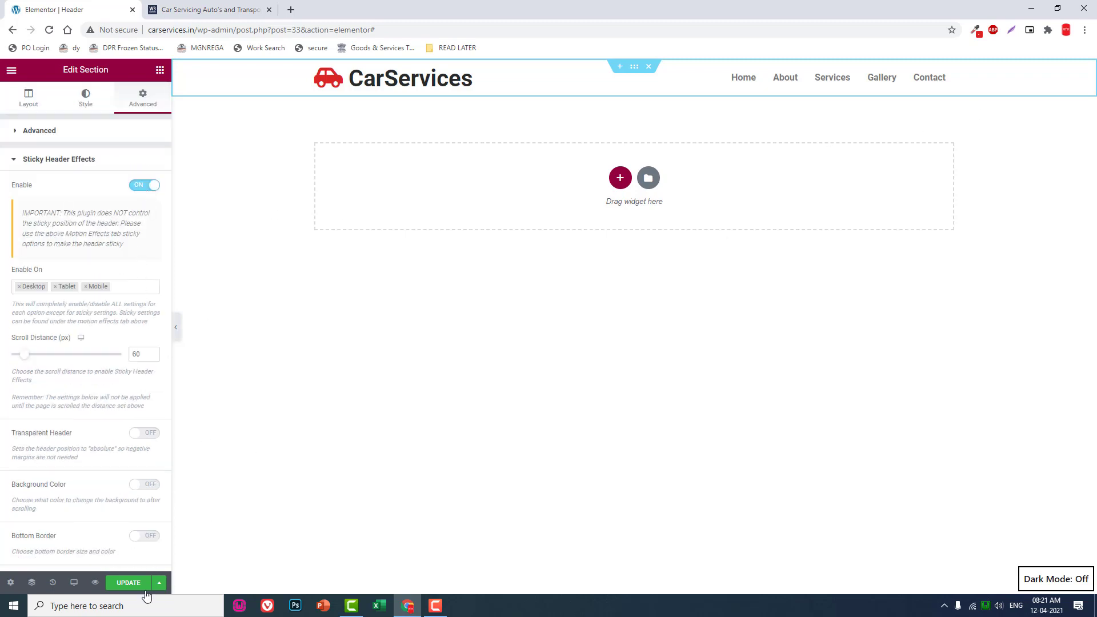
left_click(121, 584)
- Return to the widget list and review the reference car servicing site again
left_click(161, 69)
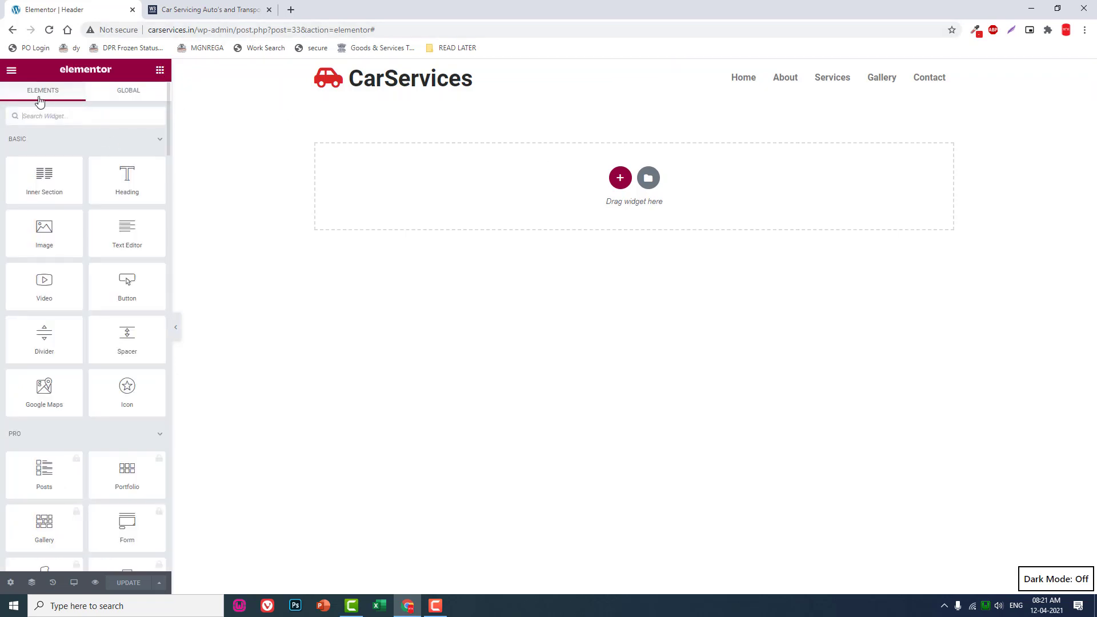
left_click(230, 7)
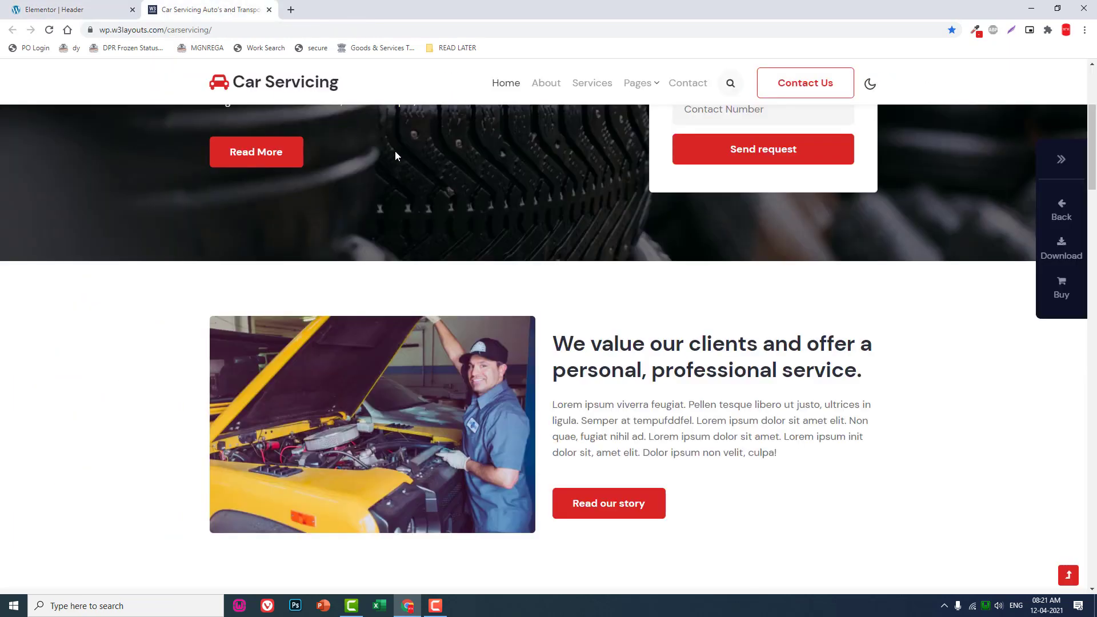
scroll(395, 155, "up", 4)
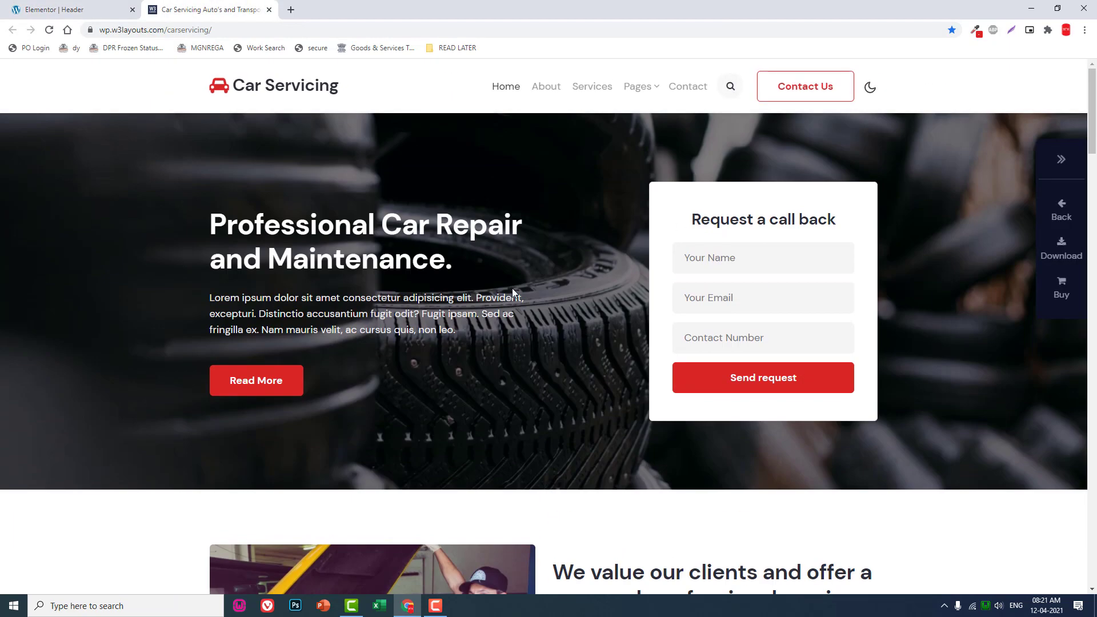
left_click(80, 5)
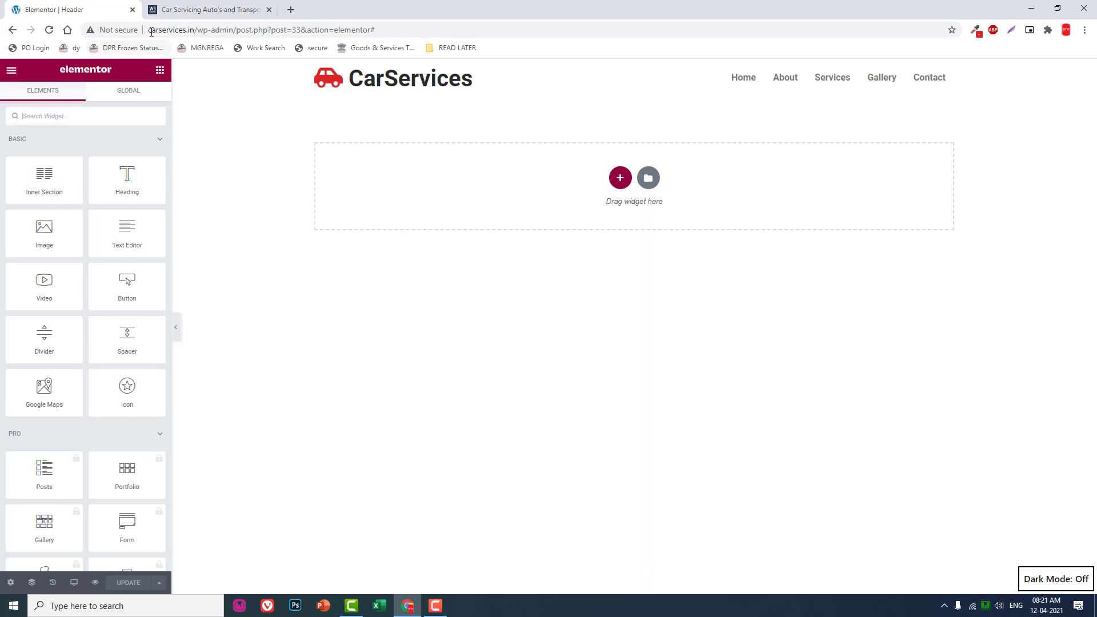
- Go to the wp-admin dashboard and open the Home page in Elementor from Pages
left_click(233, 29)
left_click_drag(233, 30, 954, 29)
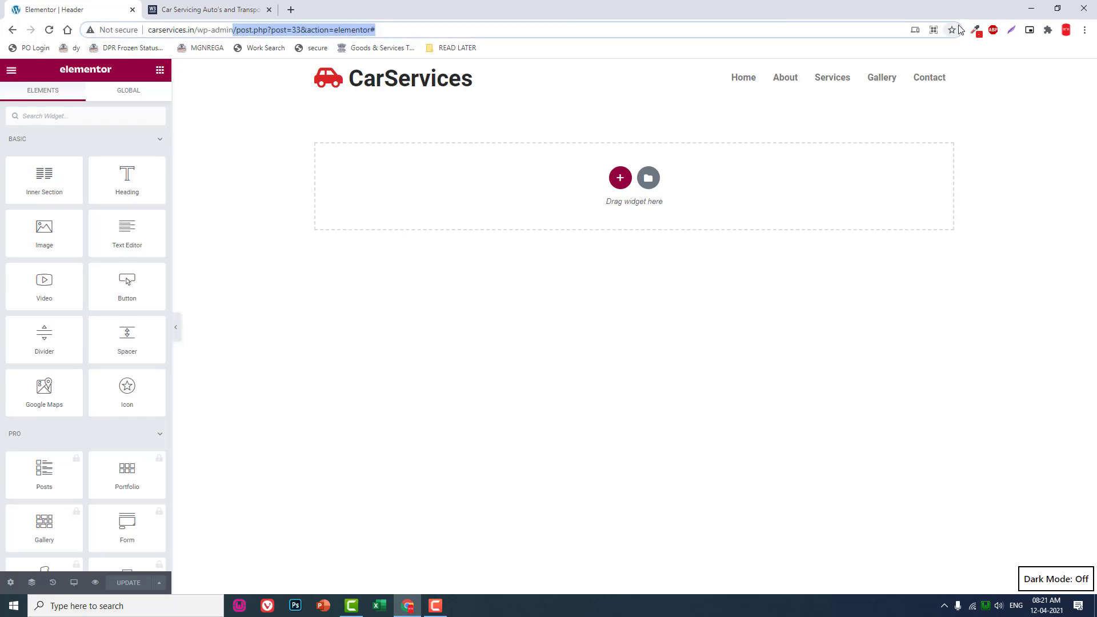
key("BackSpace")
key("Return")
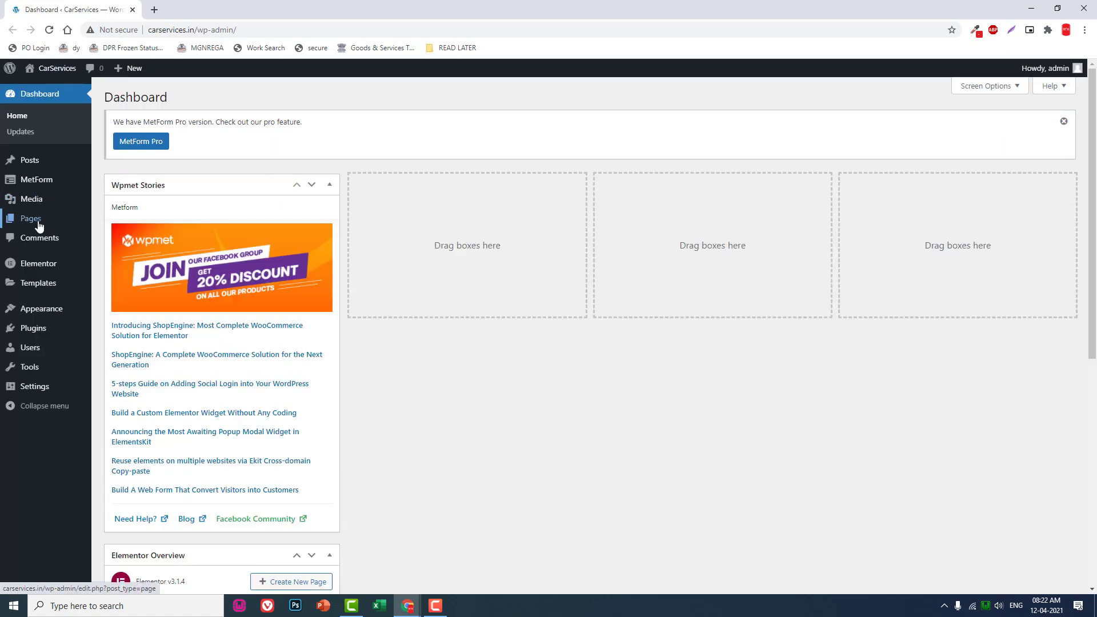
left_click(36, 227)
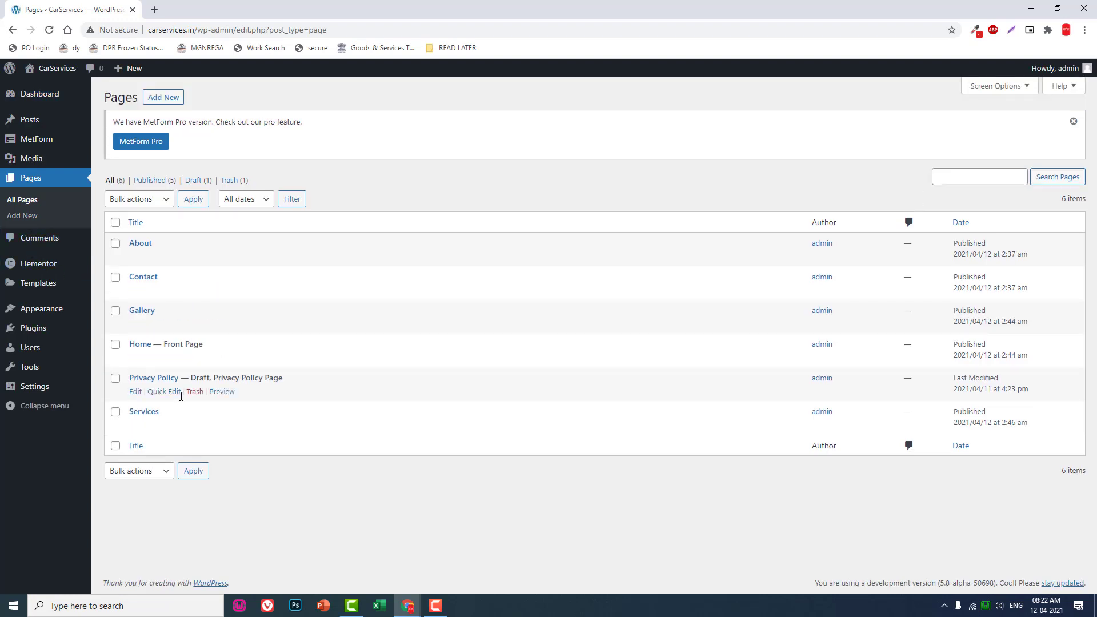
mouse_move(169, 368)
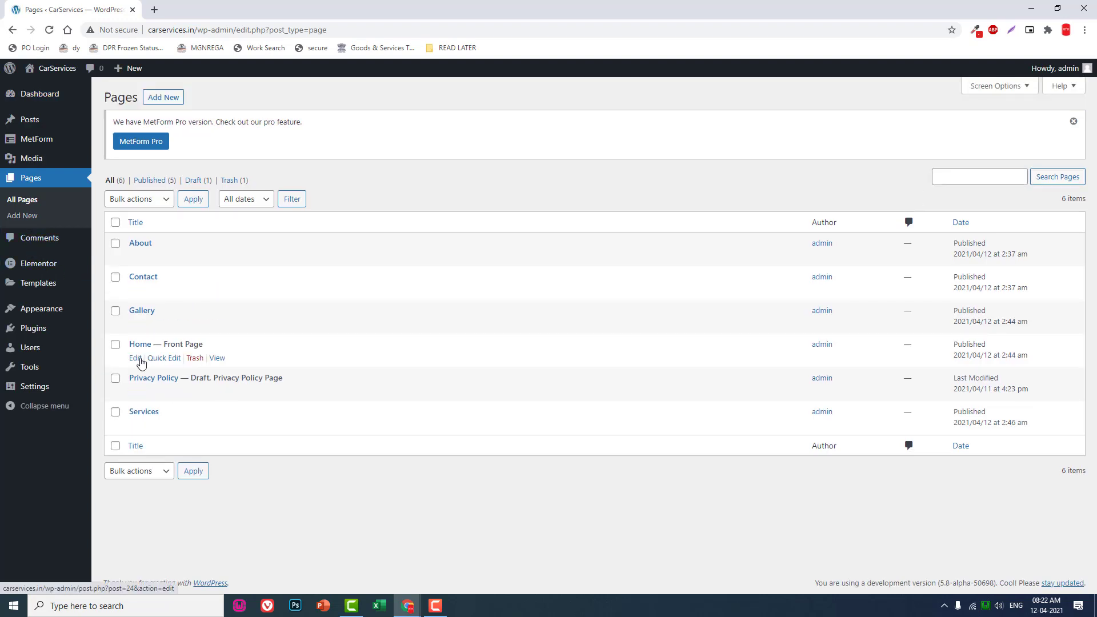
left_click(140, 359)
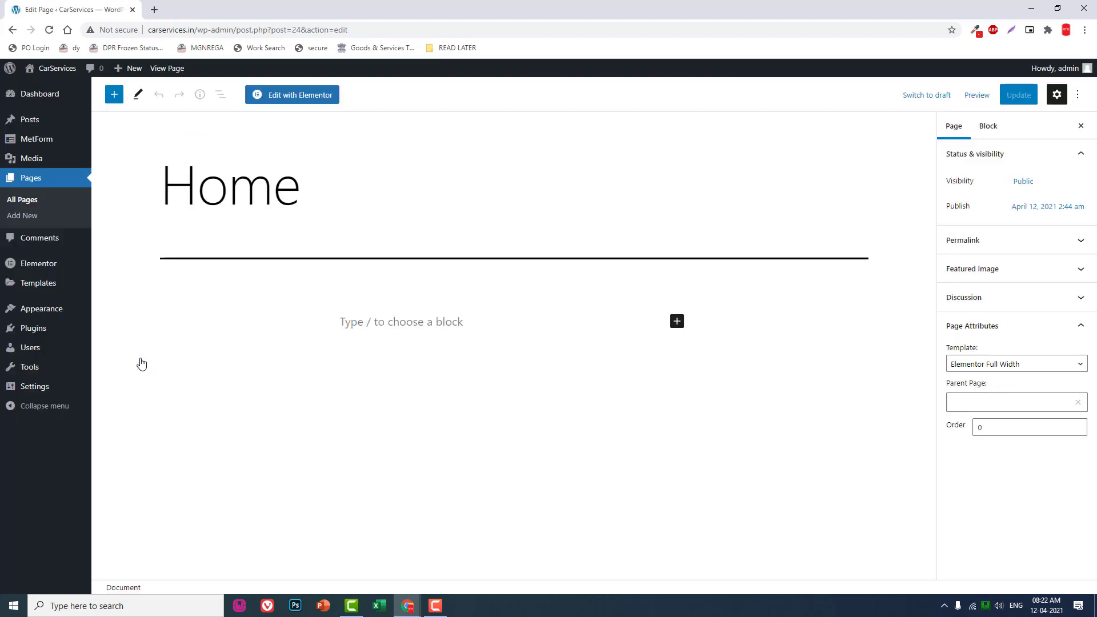
left_click(314, 102)
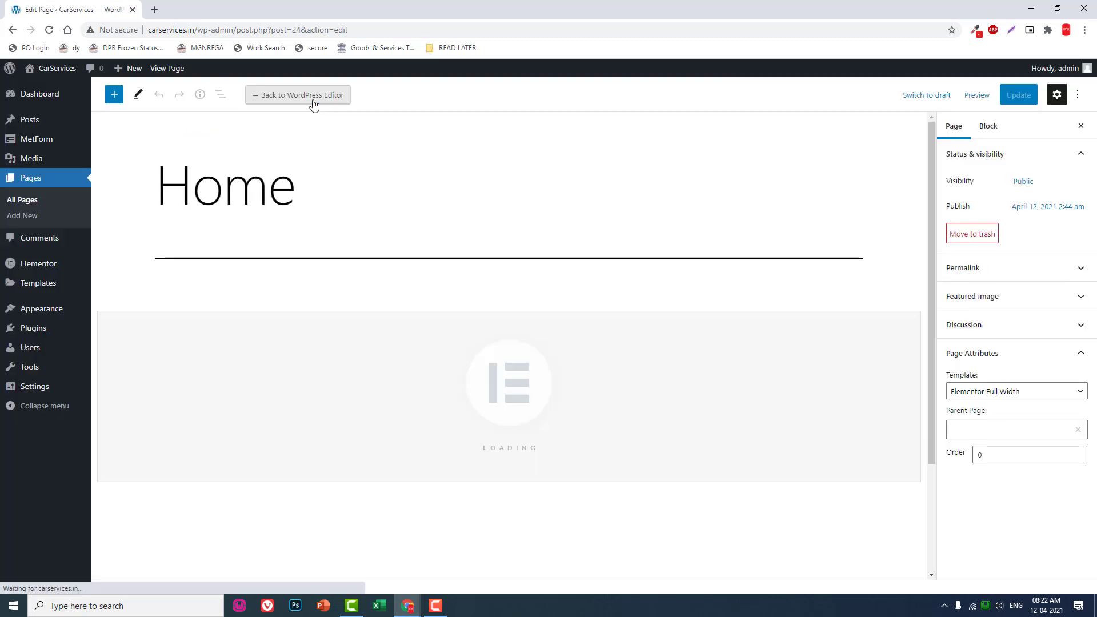